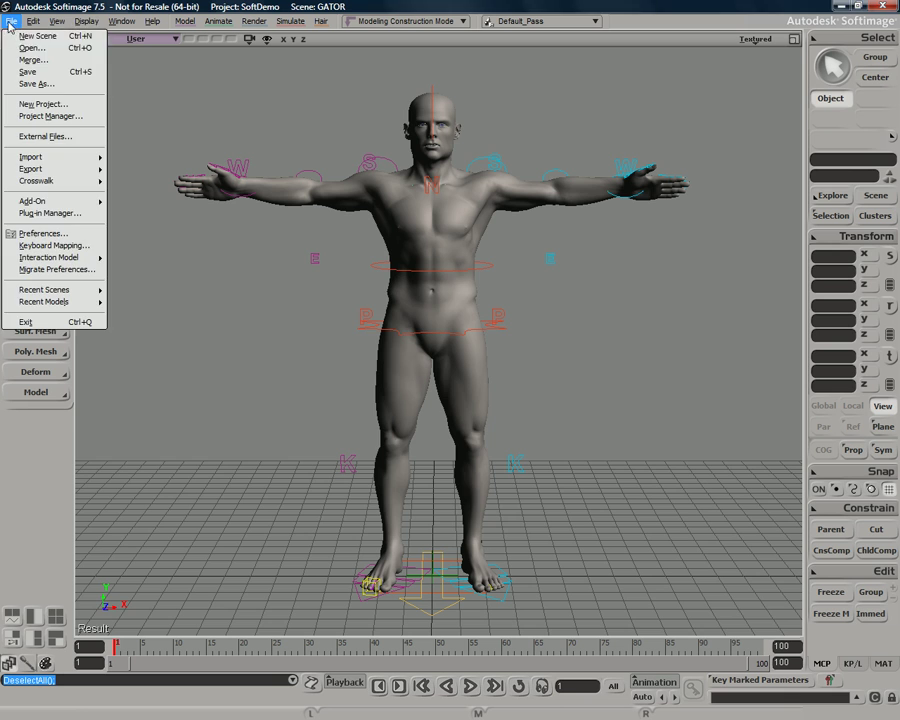
Step: Open the Scene Layer Manager and view the Heads and Armor layers one at a time, ending with only the Hero layer shown
click(40, 51)
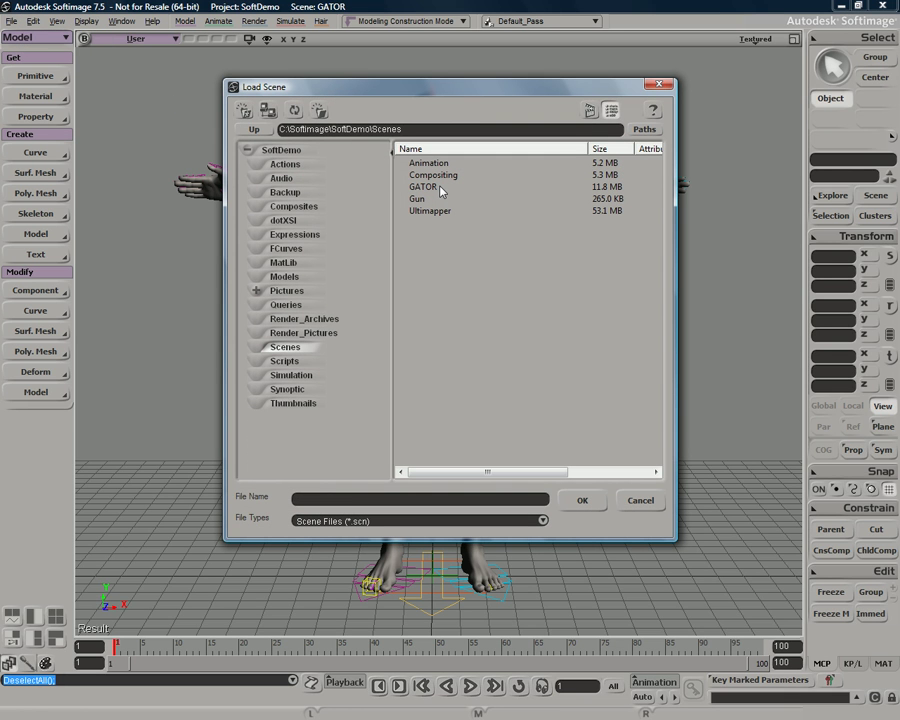
click(640, 500)
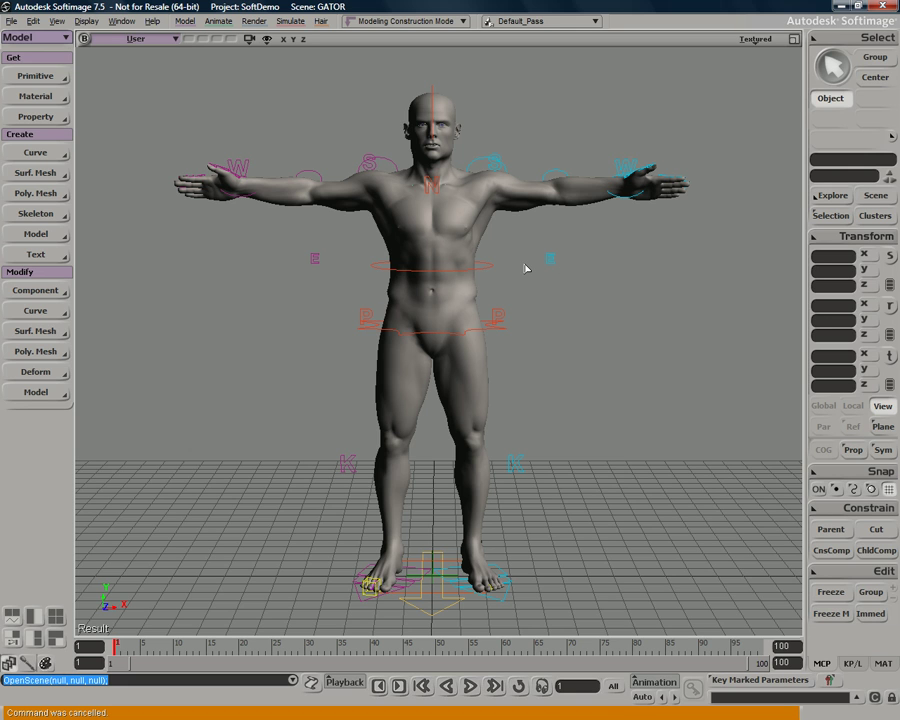
key(6)
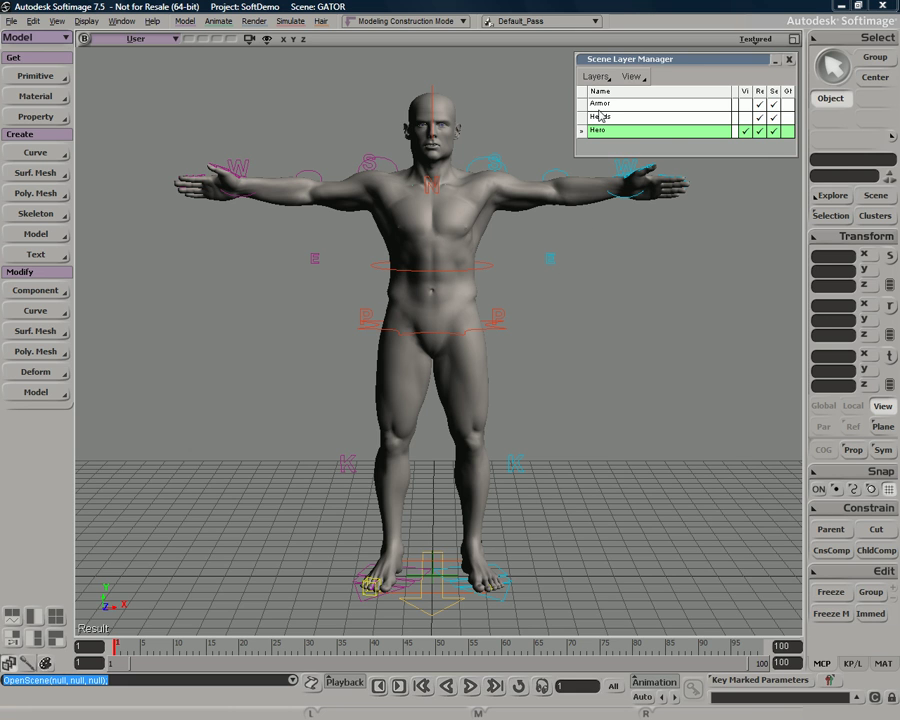
click(745, 131)
click(745, 118)
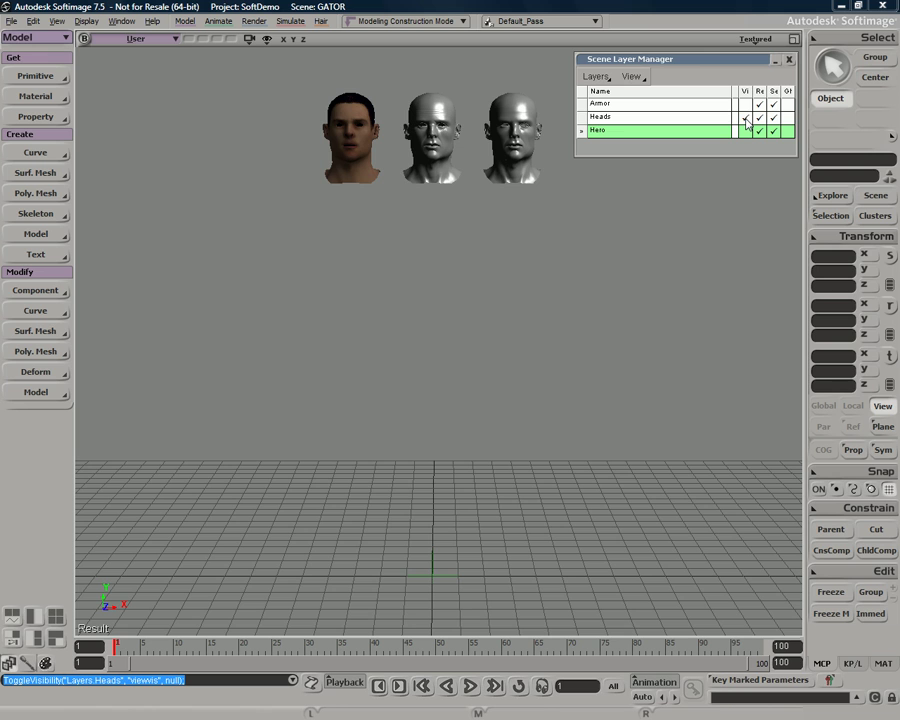
click(745, 118)
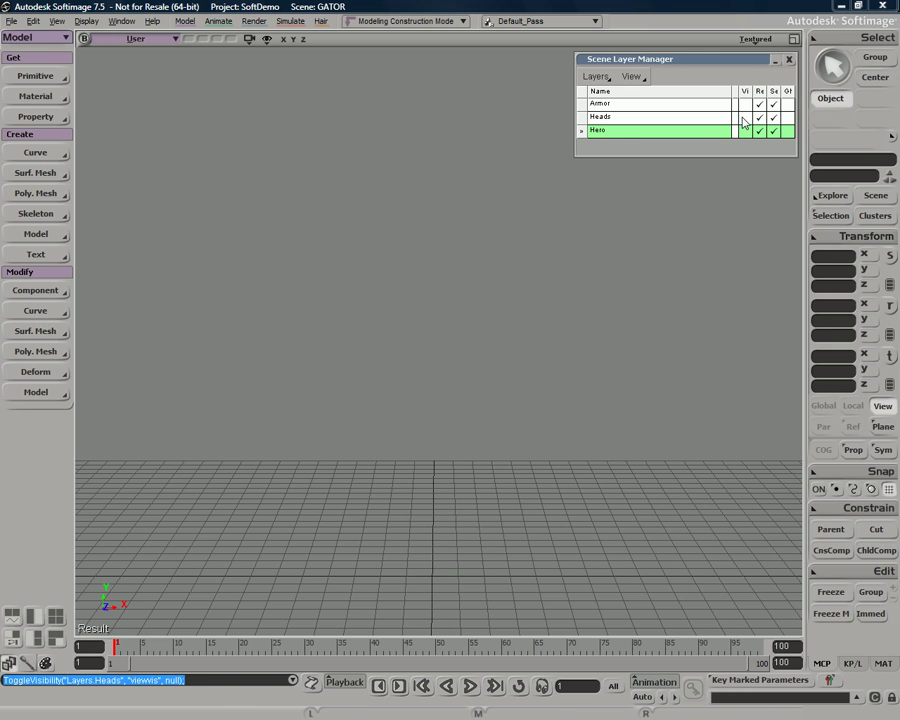
click(745, 104)
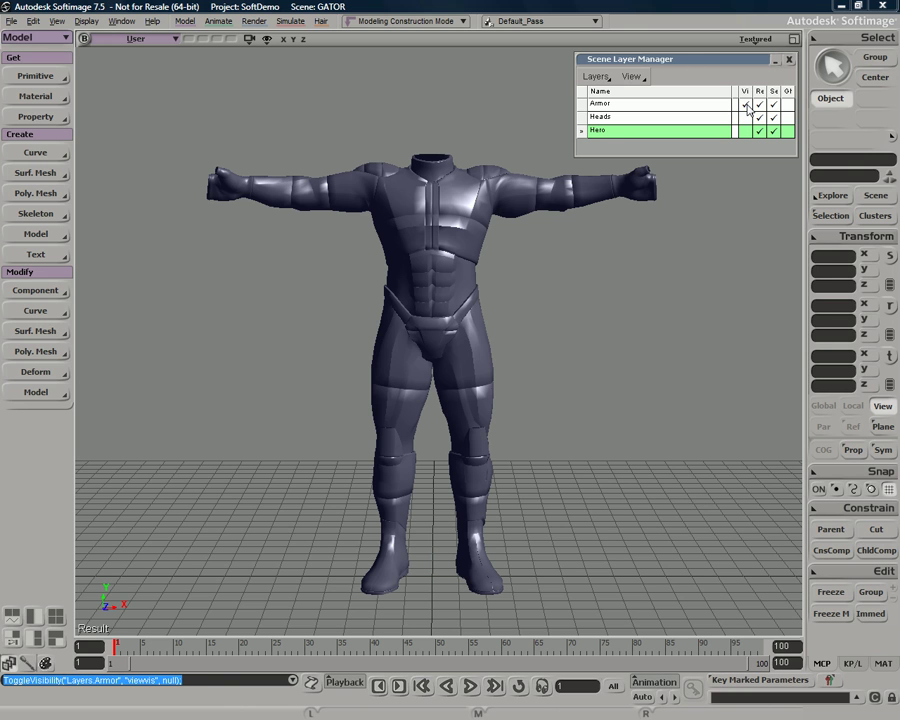
click(745, 104)
click(745, 131)
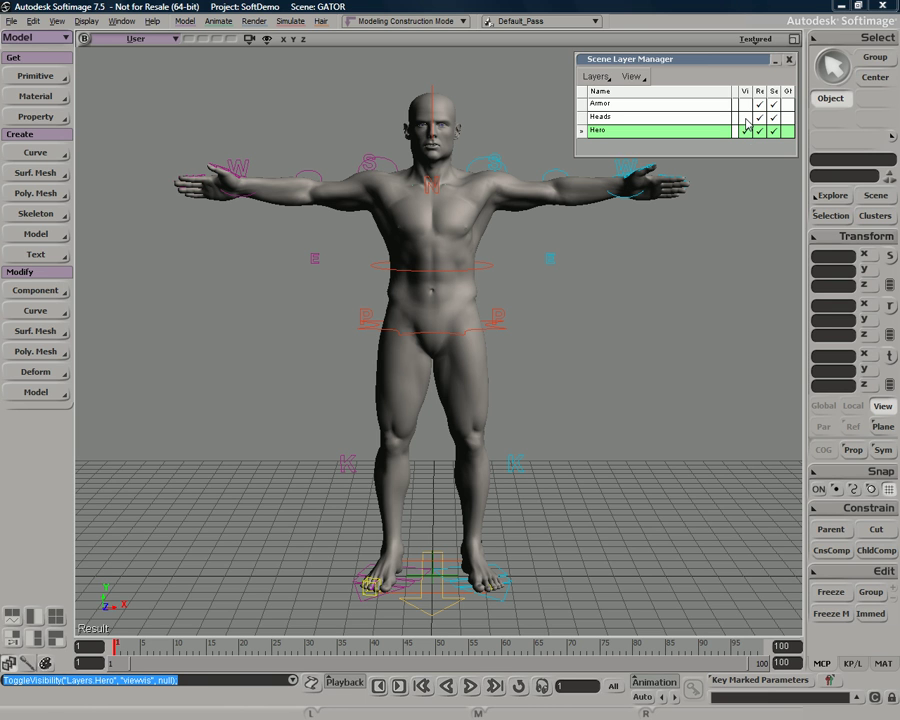
Step: Show the Heads layer, hide the Hero layer, and frame all three heads in the viewport with nothing selected
click(745, 117)
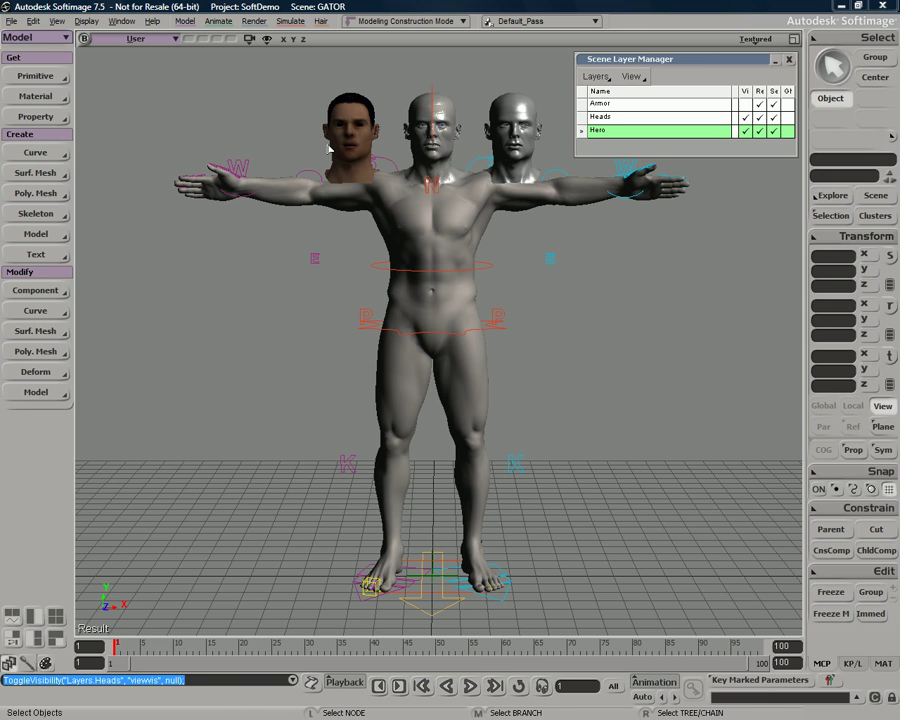
click(745, 131)
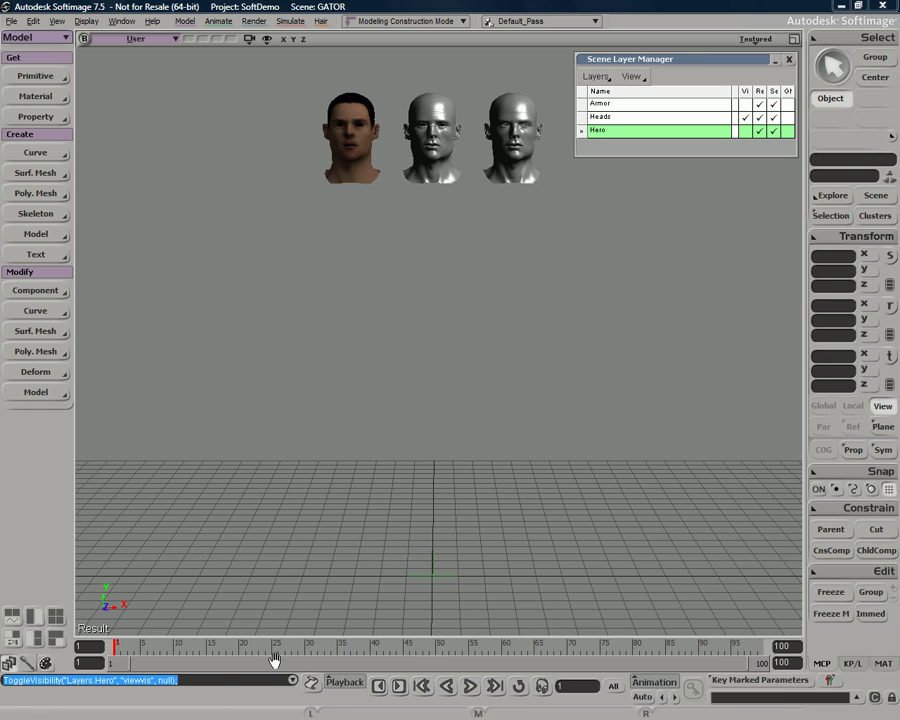
drag(120, 648, 92, 640)
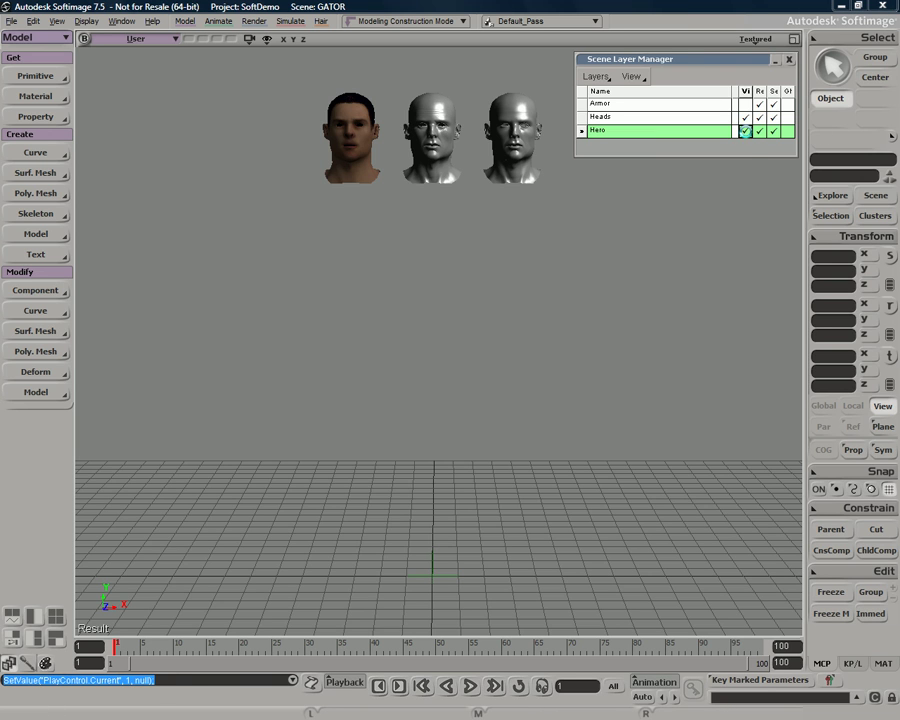
click(745, 131)
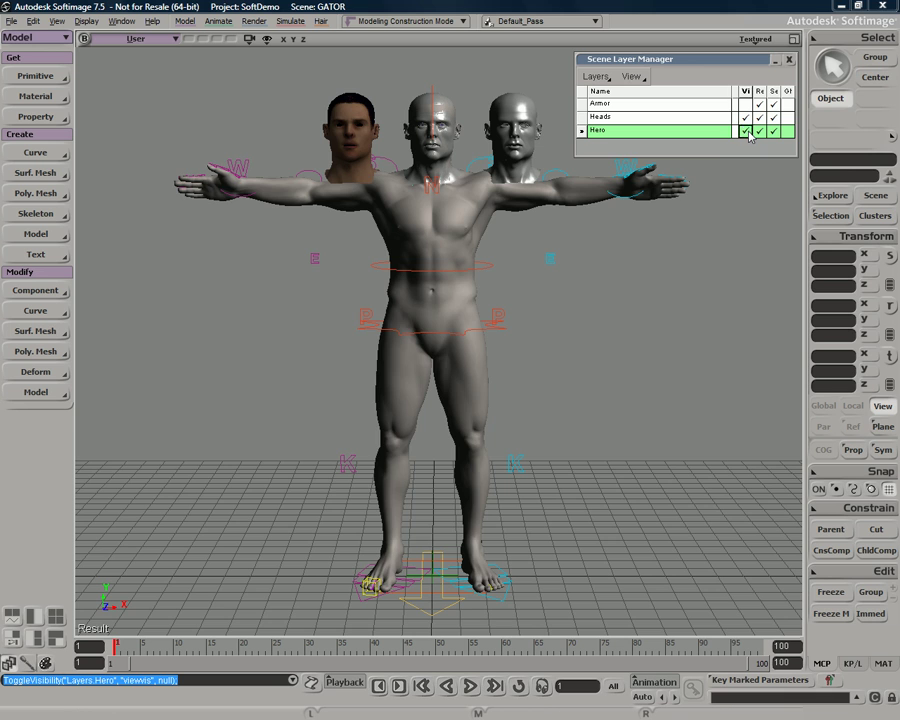
click(745, 131)
drag(287, 118, 543, 201)
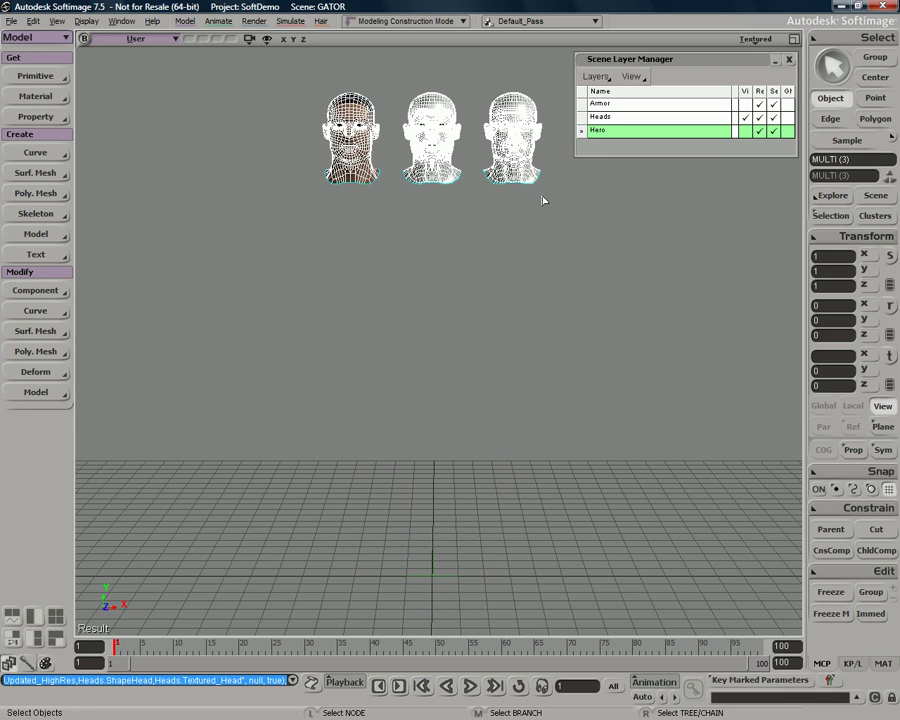
key(f)
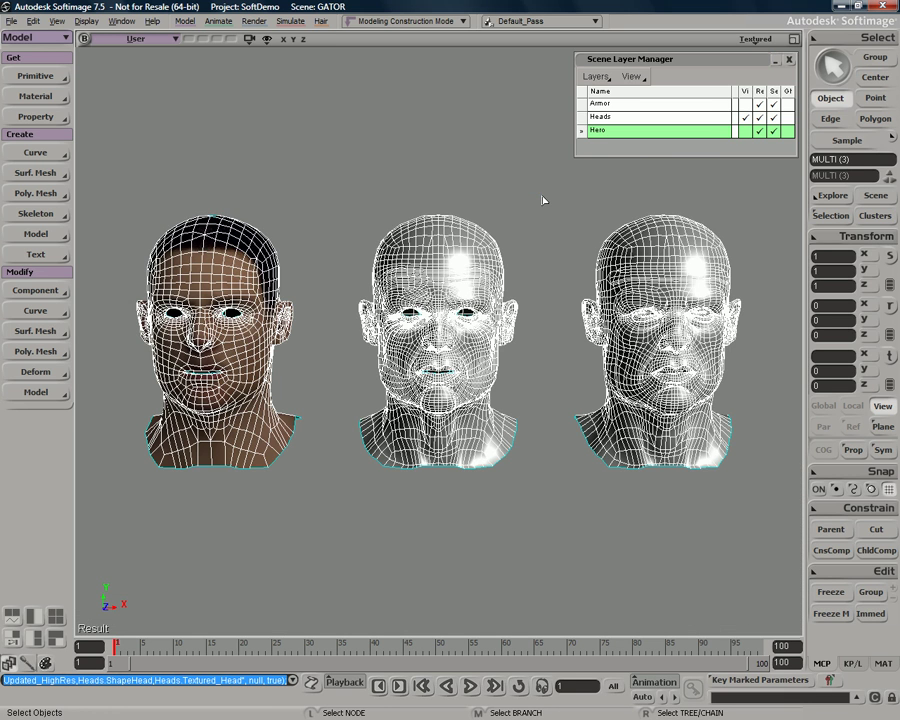
click(558, 240)
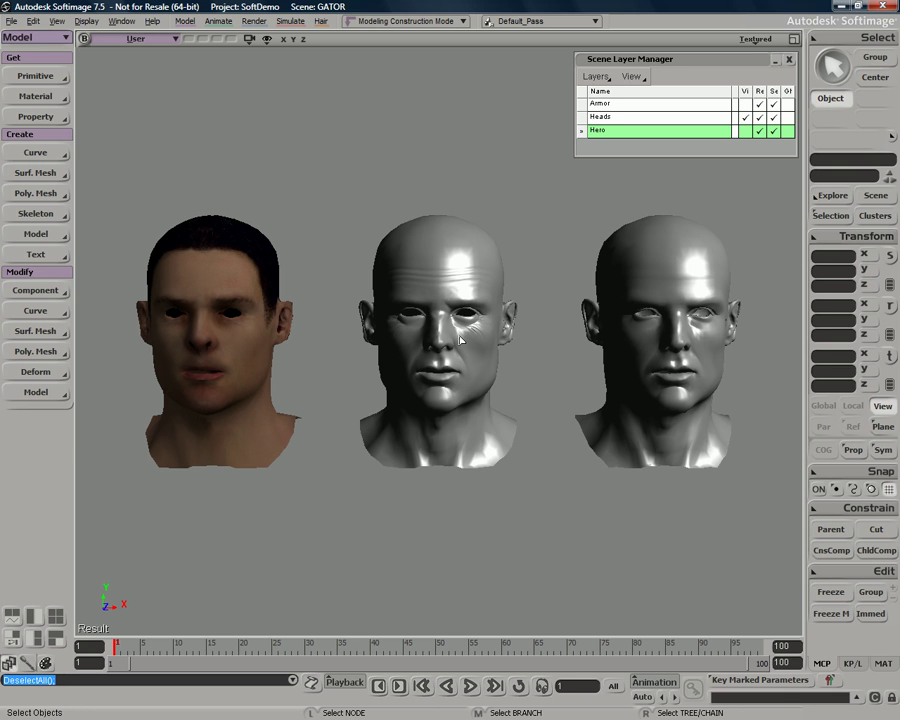
Step: Inspect the middle head's forehead and eye wrinkles up close, including its wireframe density
scroll(543, 368, up, 5)
scroll(543, 368, up, 3)
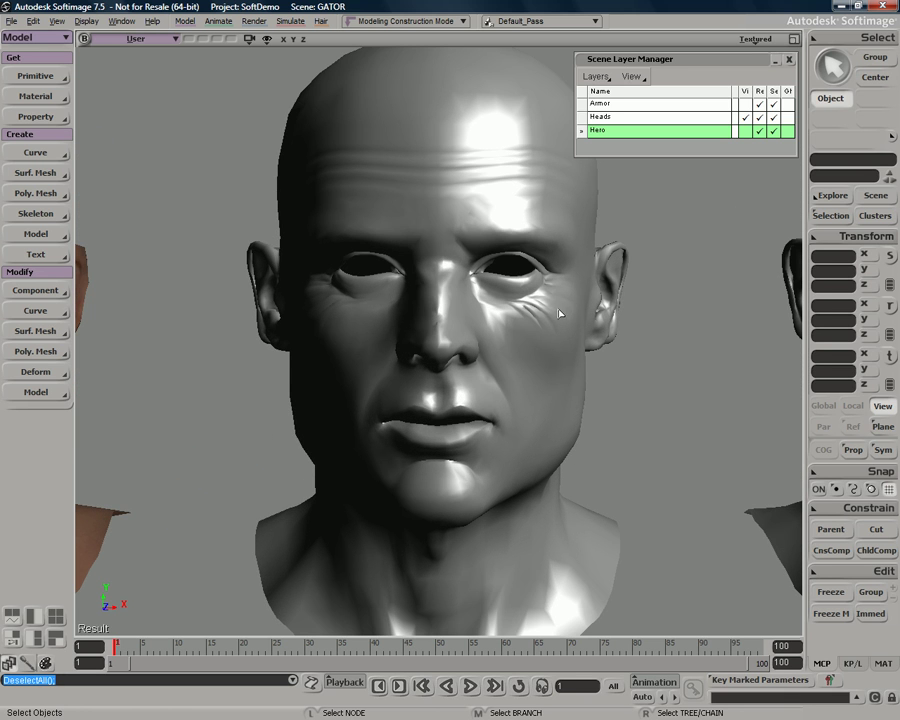
click(527, 318)
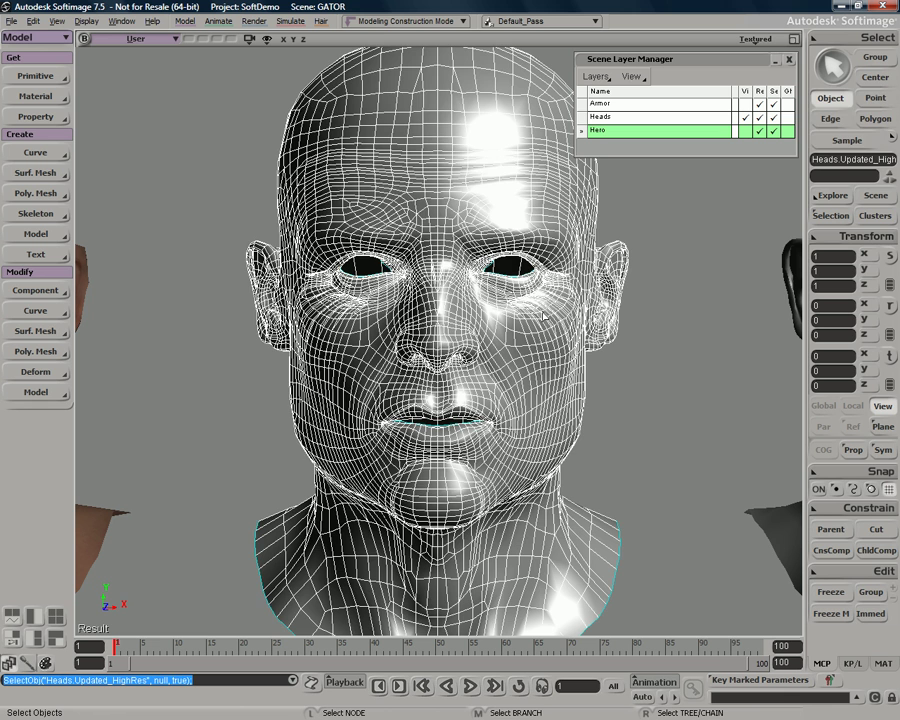
click(653, 388)
scroll(645, 385, down, 5)
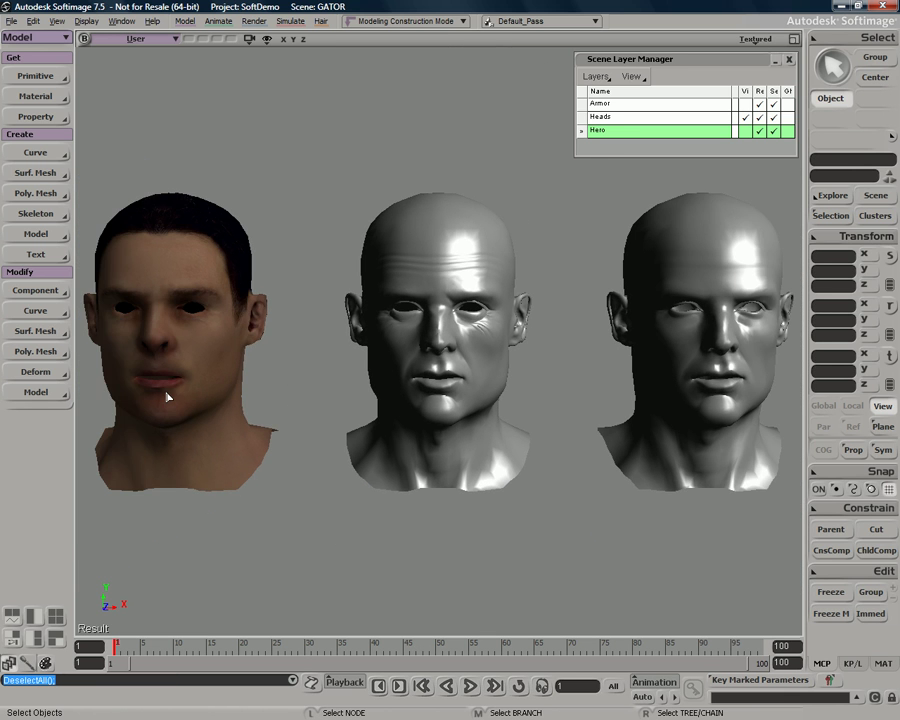
Step: Select the textured head and enable Show Selection Info and Show Scene Info in the camera's visibility stats
click(167, 397)
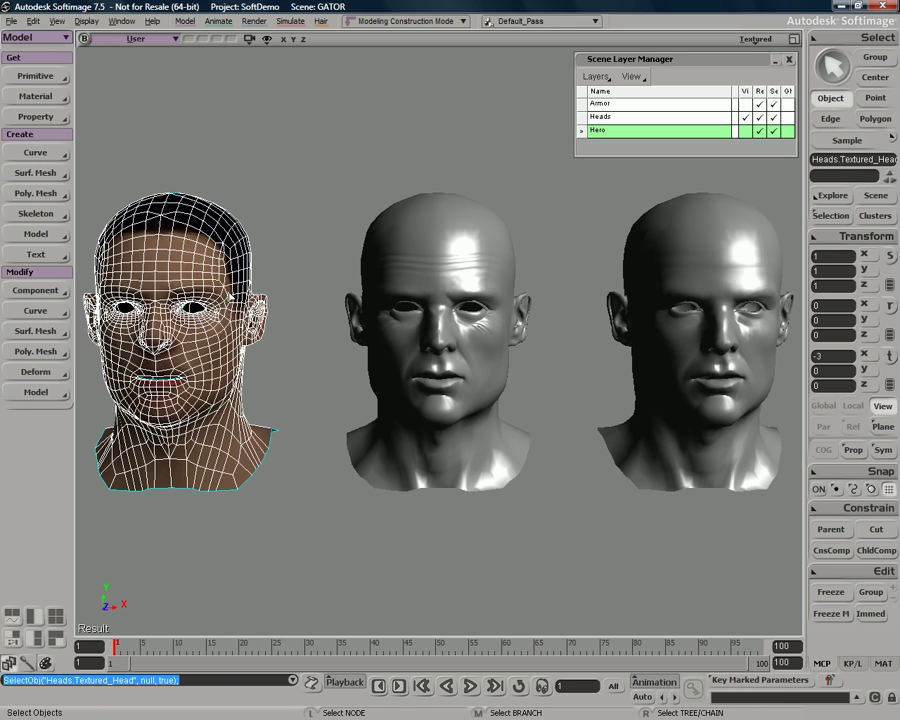
key(shift+s)
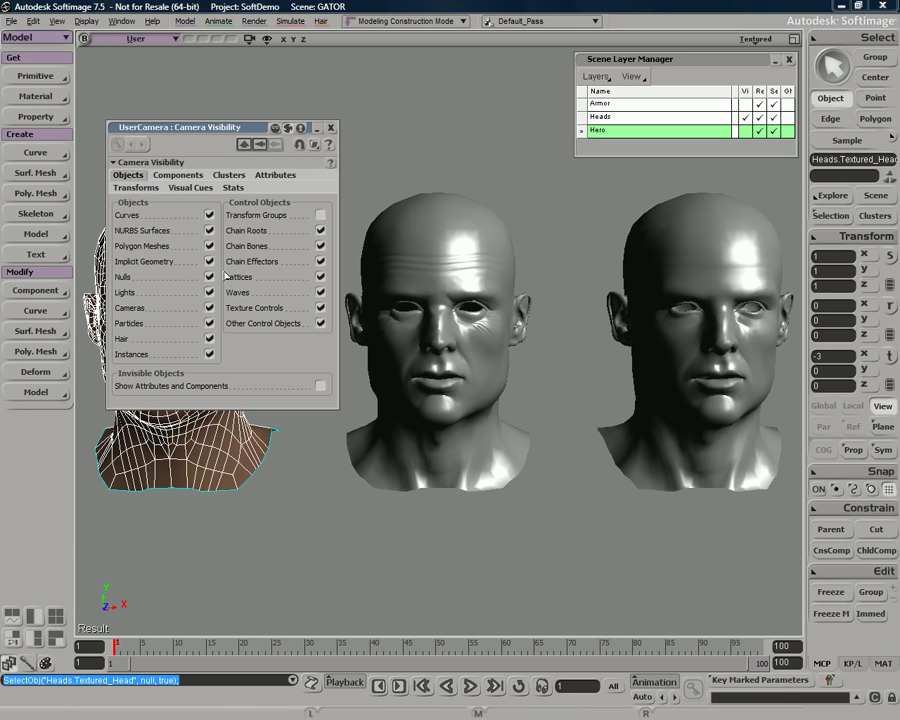
click(233, 188)
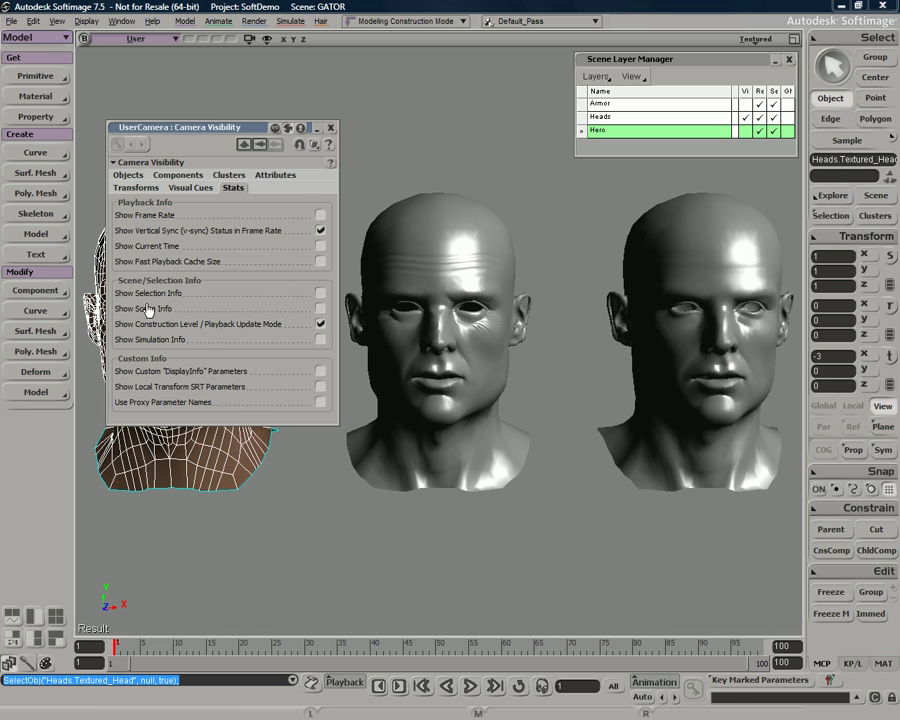
click(320, 293)
click(321, 310)
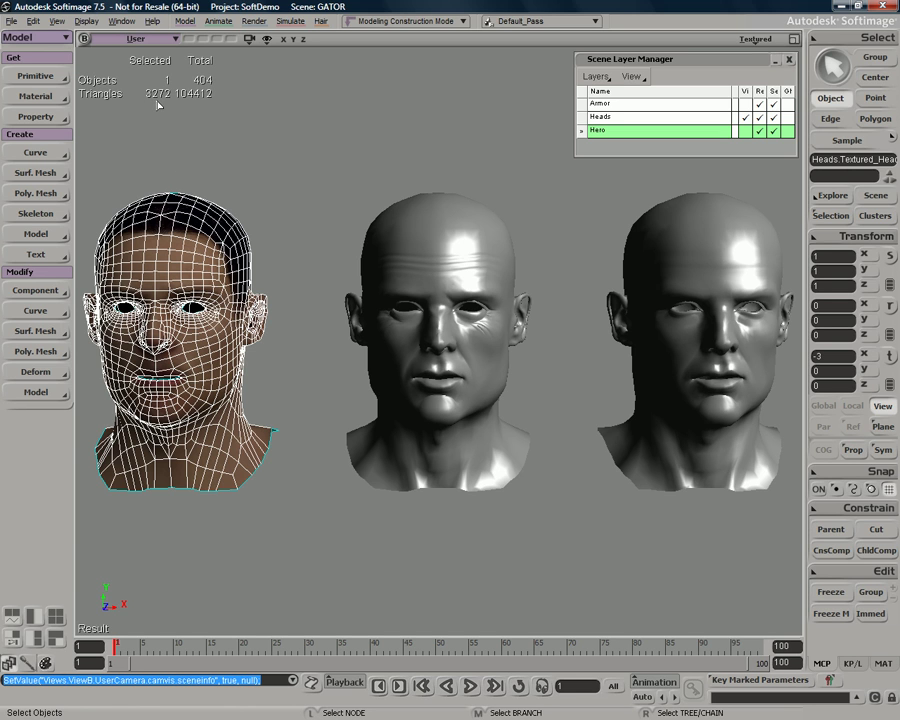
Step: Check the triangle counts of the middle and ShapeHead meshes, clear the selection, and close the Scene Layer Manager
click(430, 234)
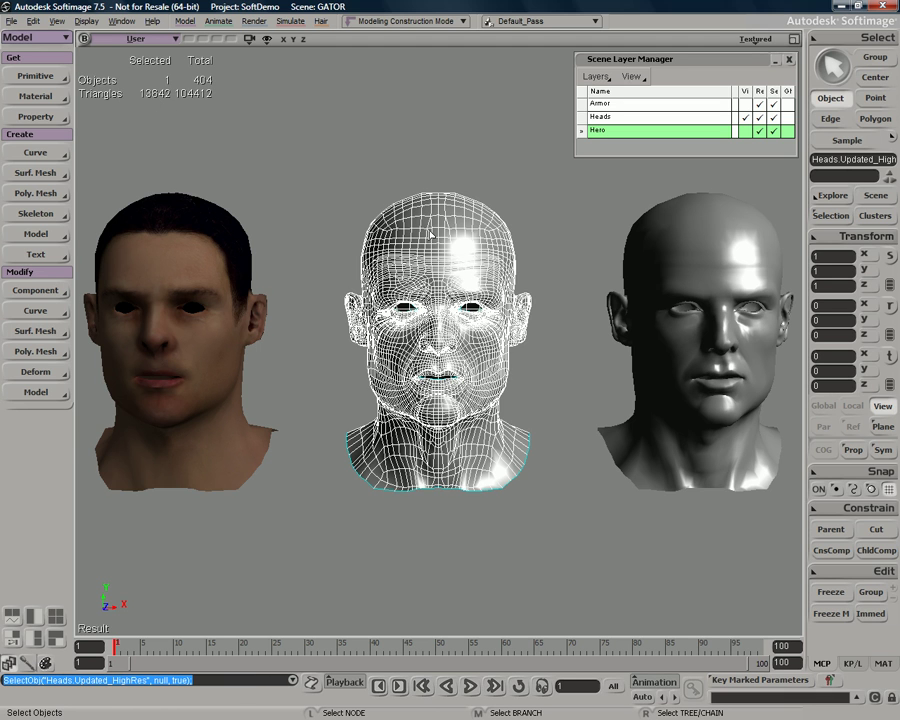
click(680, 266)
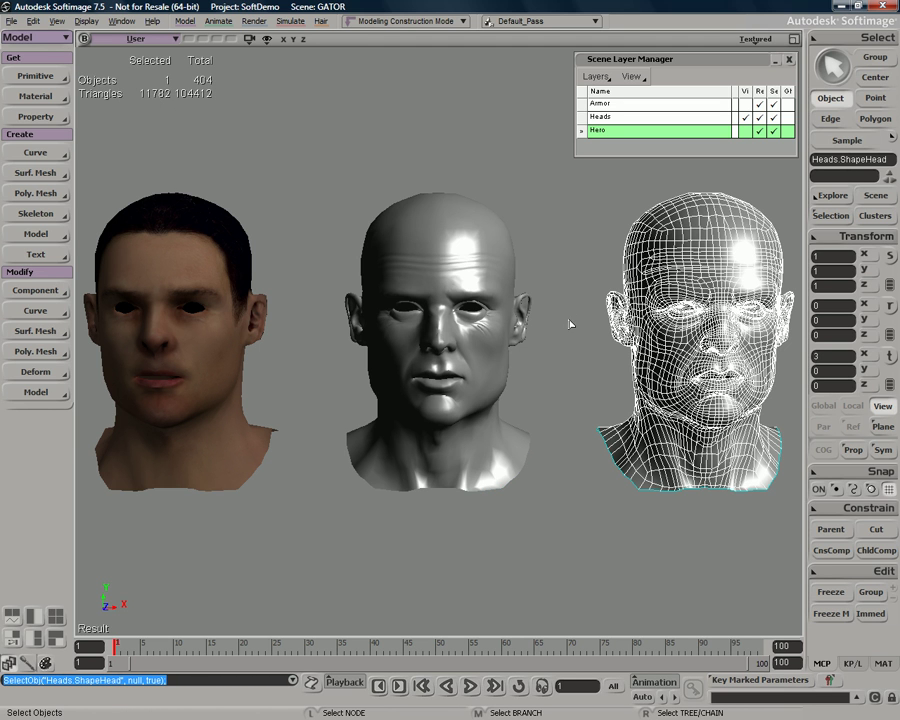
drag(537, 202, 556, 213)
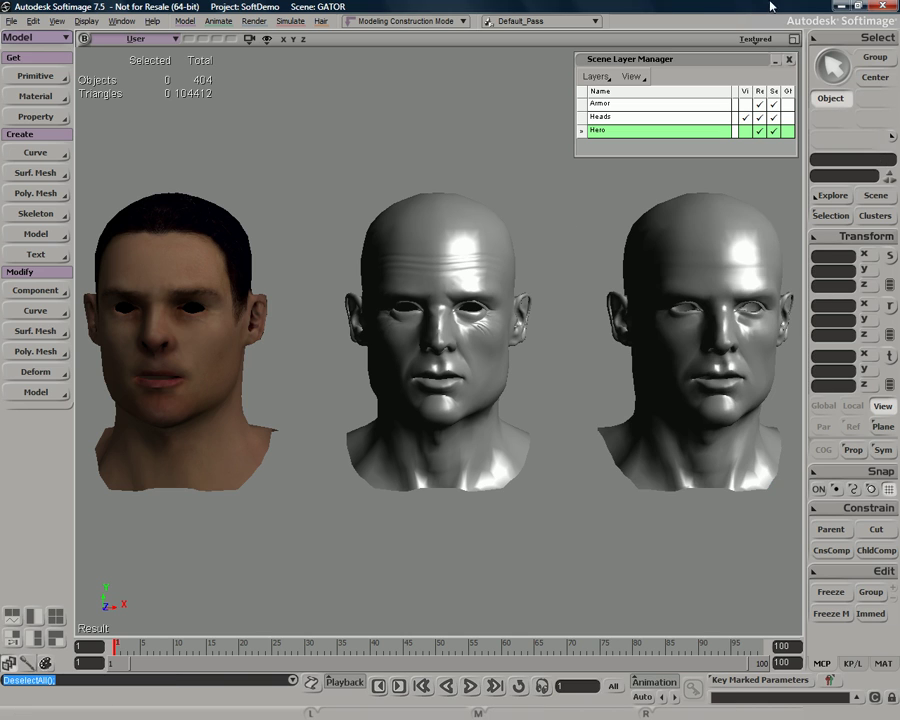
click(788, 61)
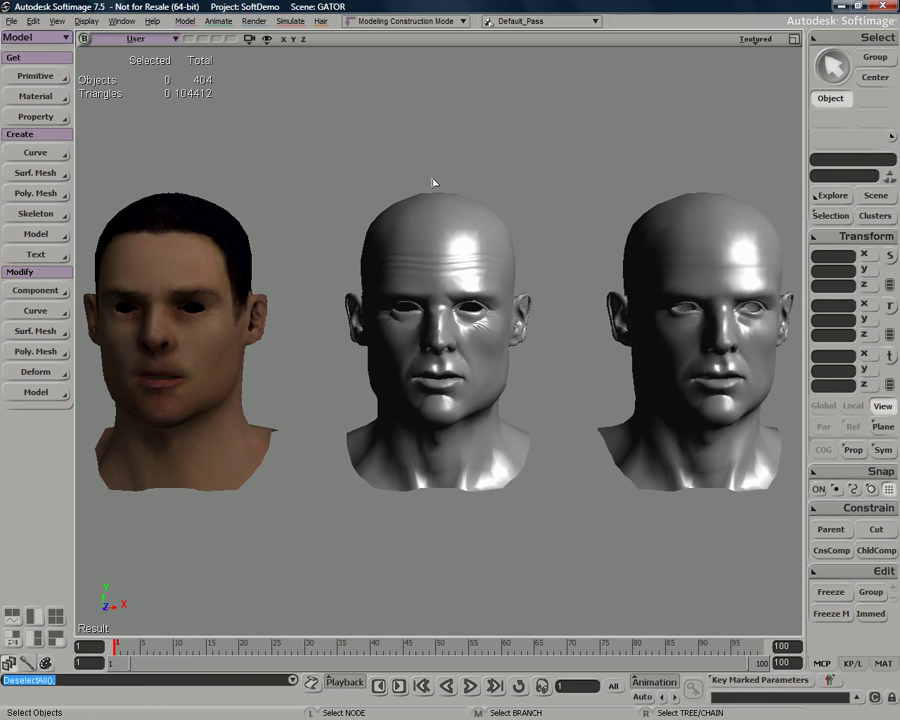
Step: Compare the topology of the textured head and the Updated_HighRes head by selecting them individually and together
click(188, 251)
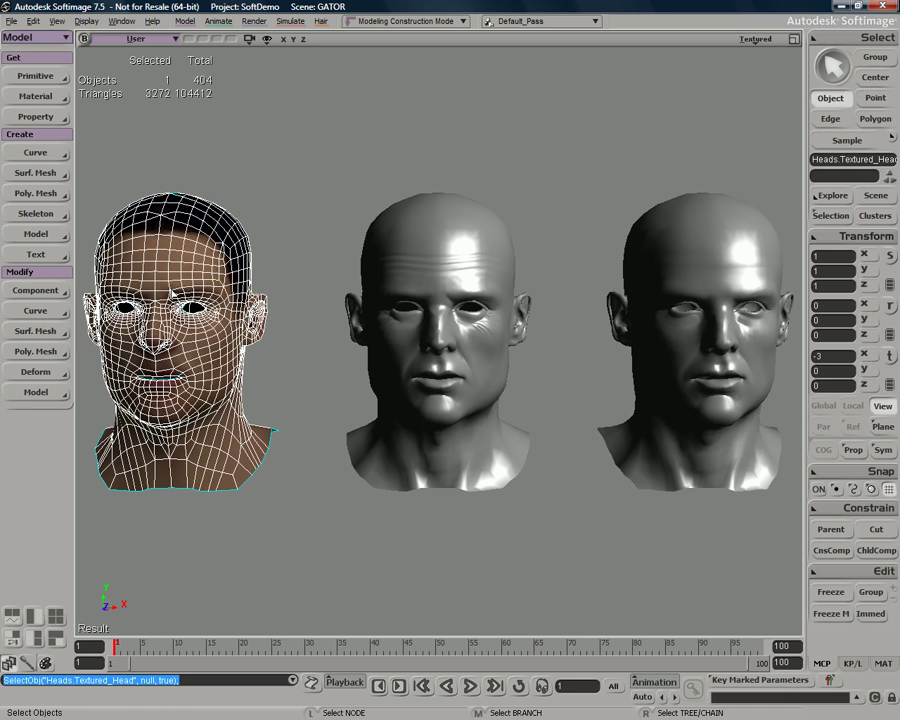
click(490, 270)
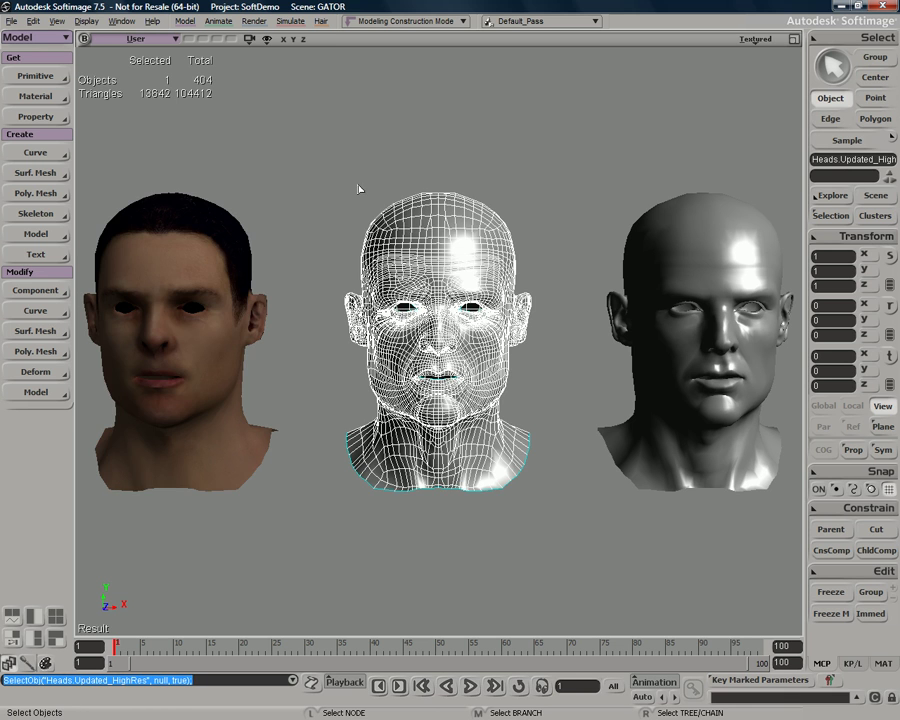
click(224, 289)
shift+click(424, 282)
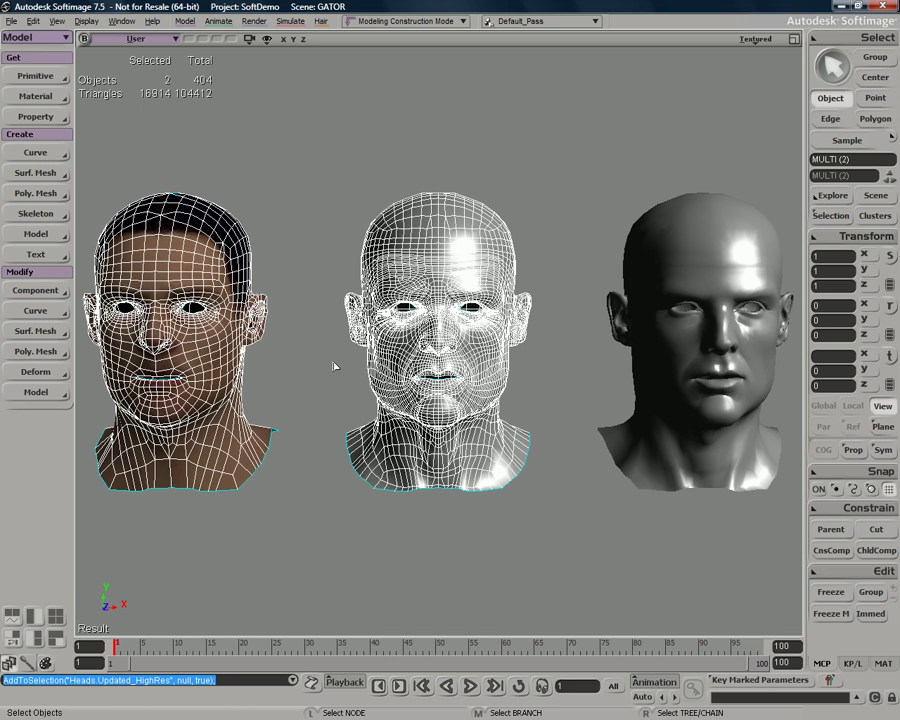
Step: Open the textured head's UVs in an enlarged Texture Editor and remove the red overlay from the image
click(219, 369)
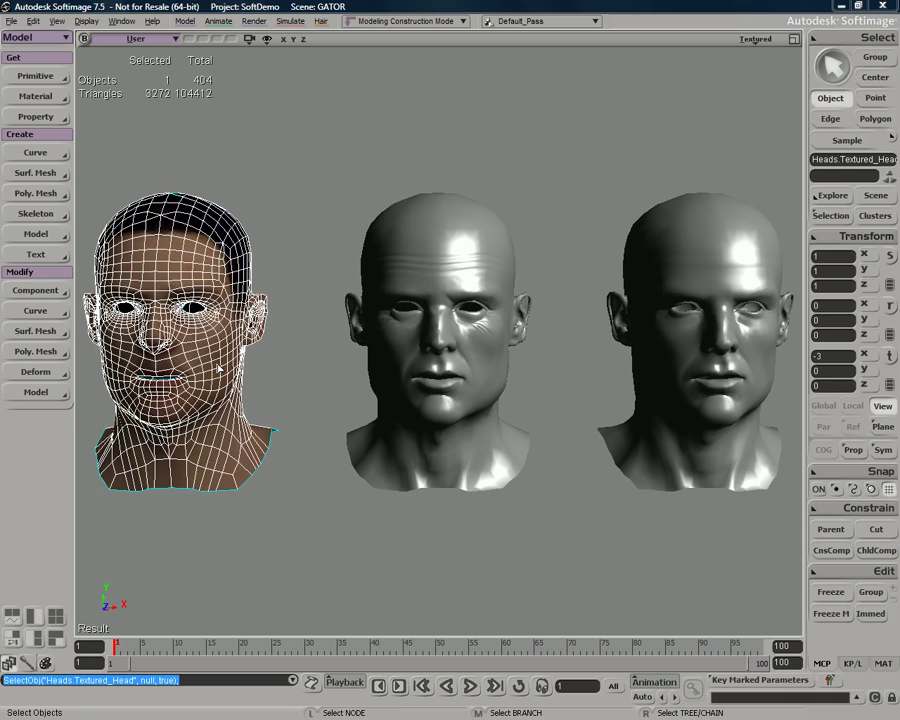
key(alt+7)
drag(631, 504, 787, 674)
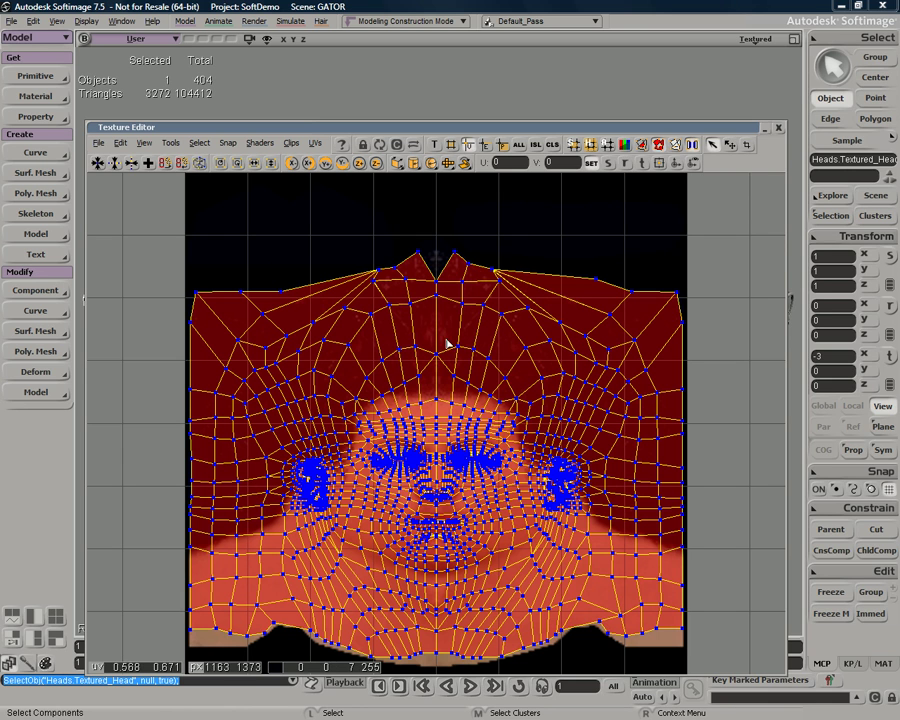
click(659, 146)
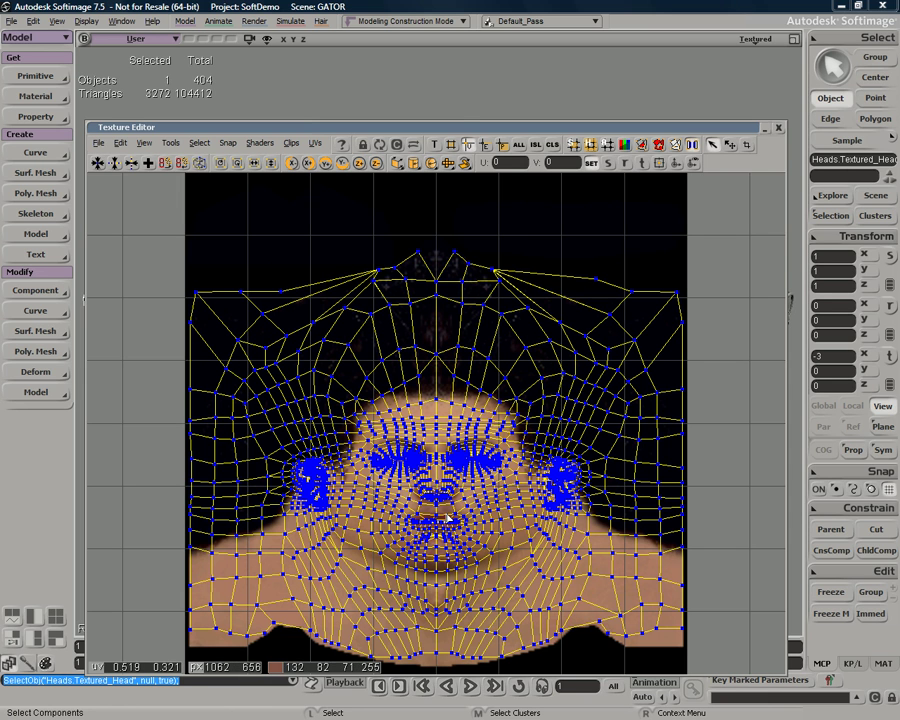
Step: Collapse and reposition the Texture Editor, select the Updated_HighRes head, and expand the editor to inspect its UVs
double_click(459, 129)
double_click(459, 129)
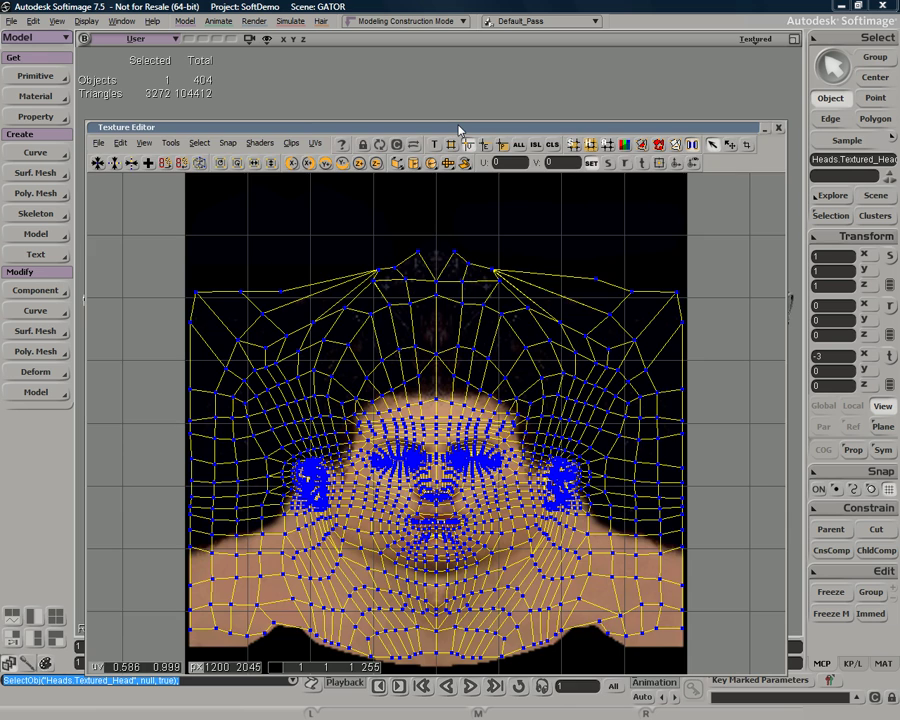
double_click(459, 129)
drag(459, 129, 460, 52)
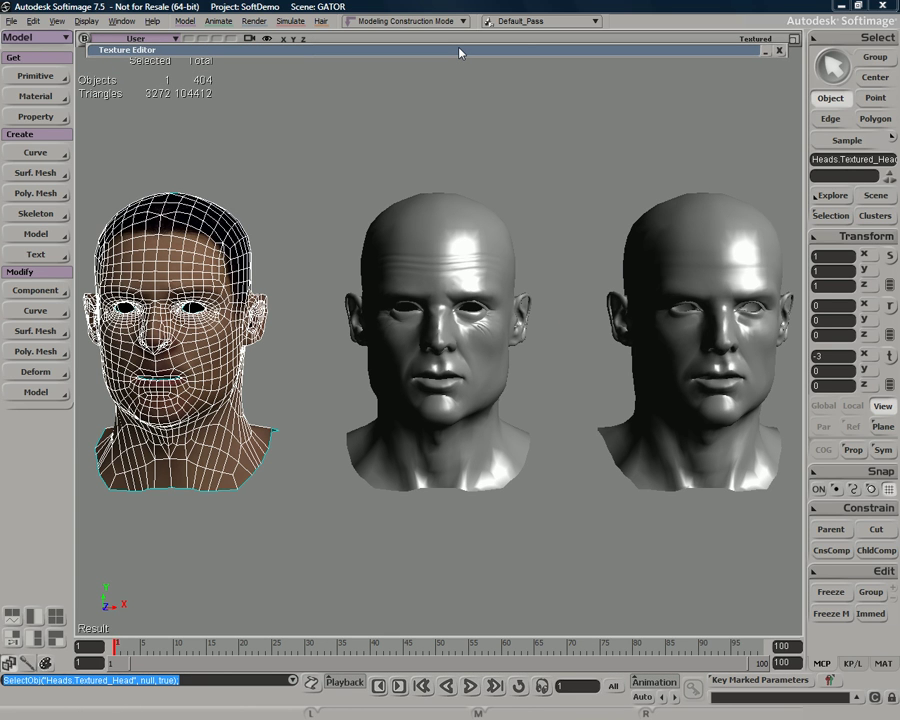
click(468, 230)
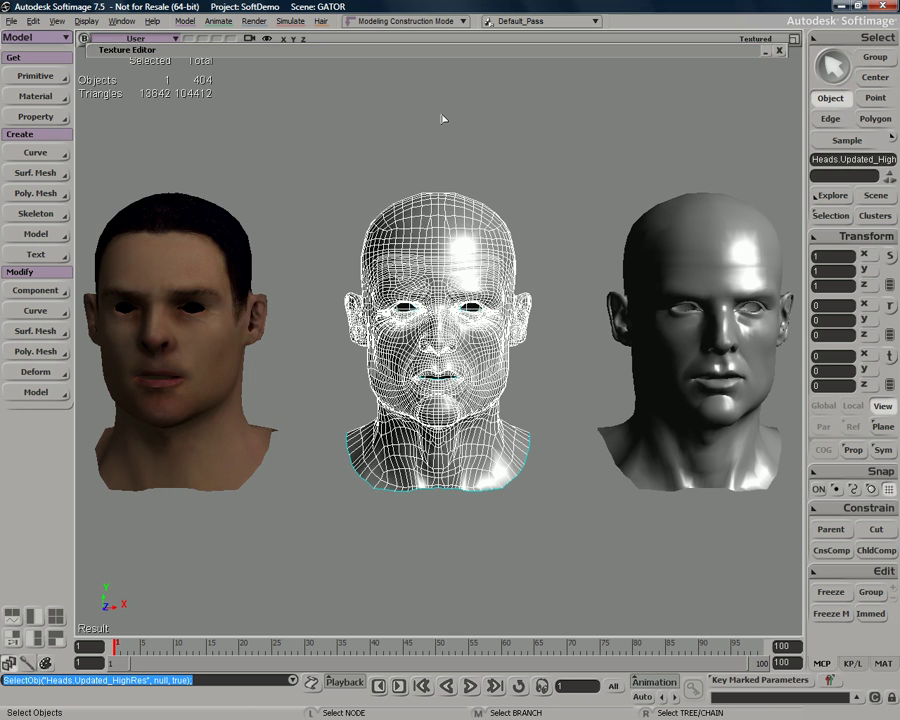
double_click(435, 53)
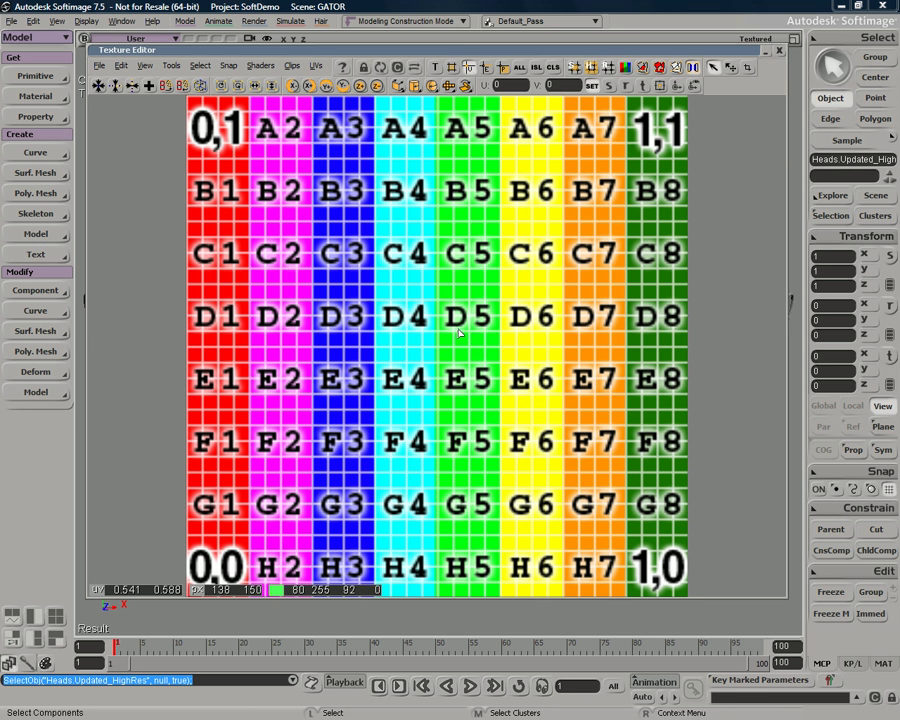
Step: Collapse the Texture Editor and compare the meshes of the textured and Updated_HighRes heads, leaving only the textured head selected
double_click(446, 51)
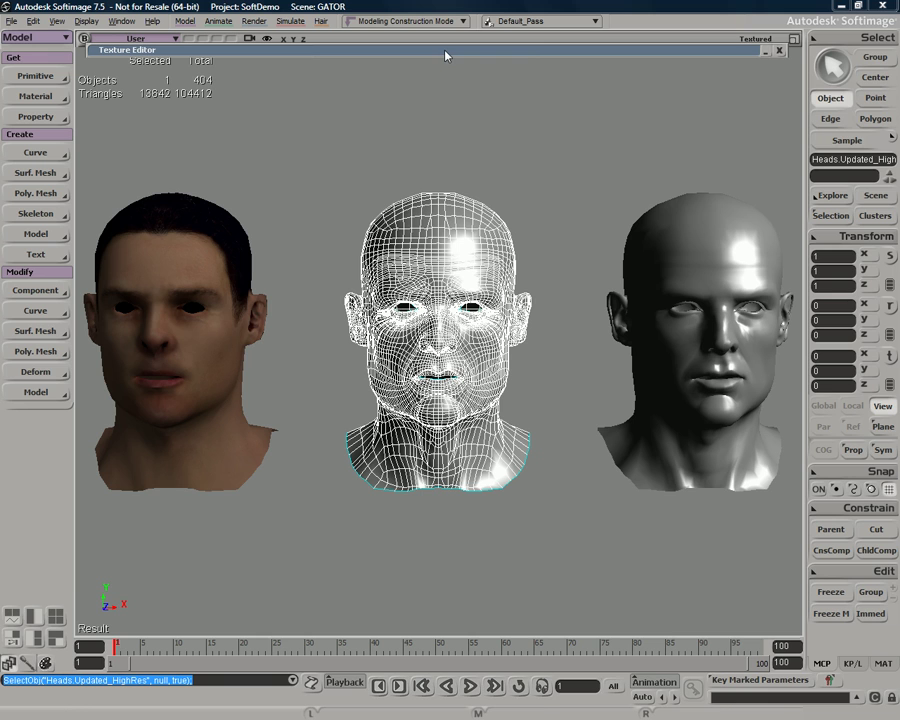
click(465, 128)
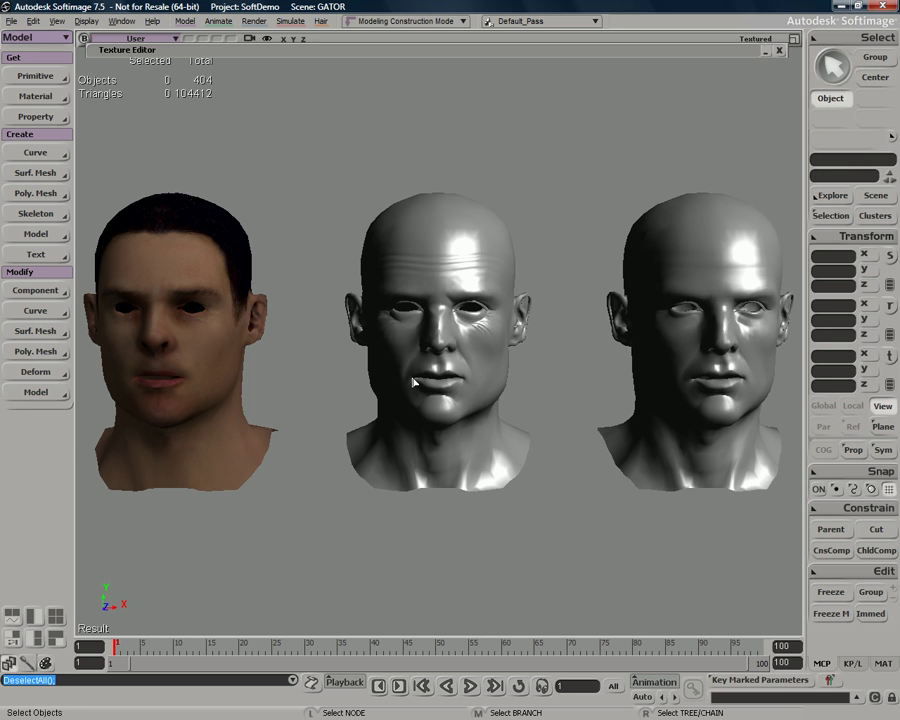
click(262, 468)
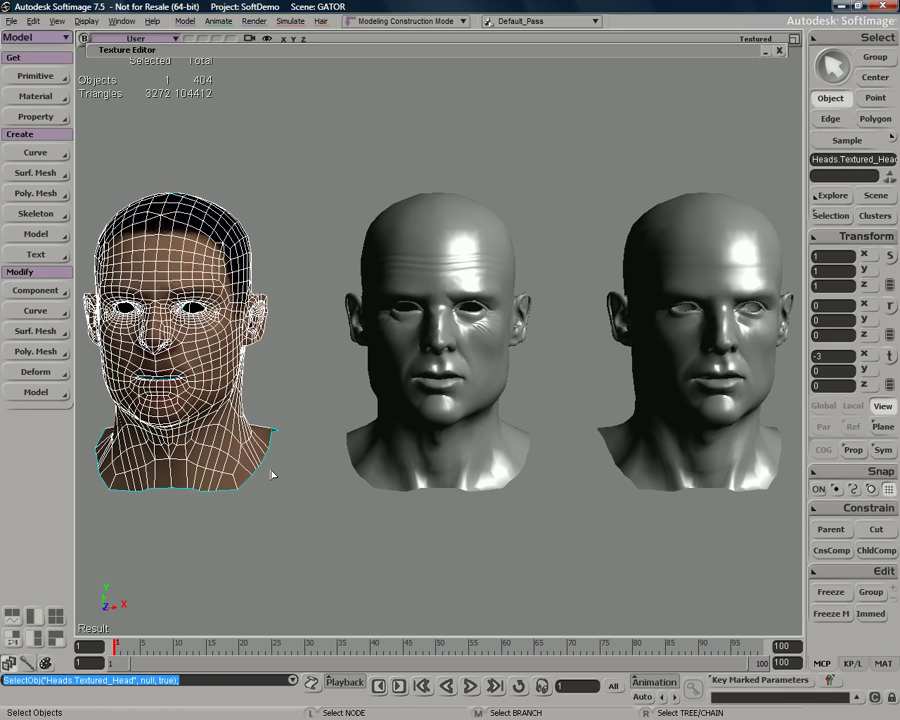
shift+click(362, 457)
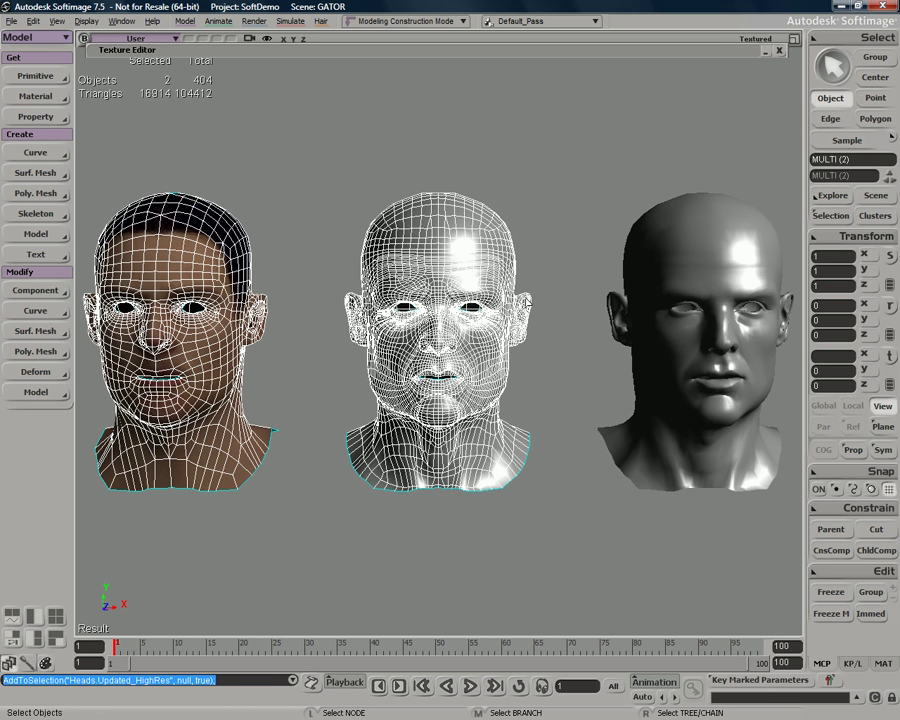
click(179, 258)
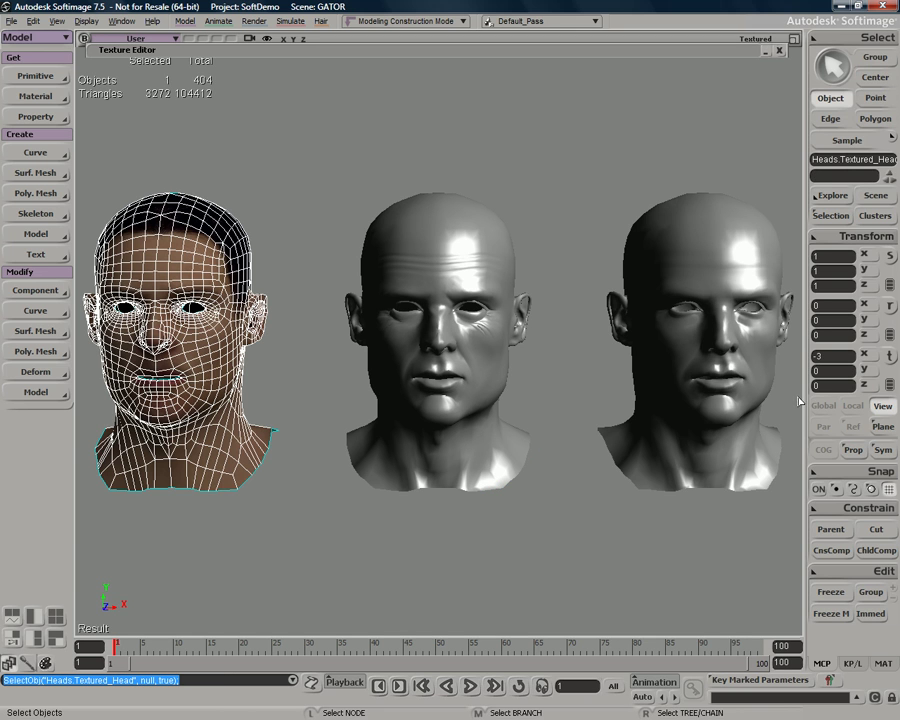
Step: Try setting the textured head's X translation to 0 and clearing the selection, and undo both changes
click(831, 358)
text(0)
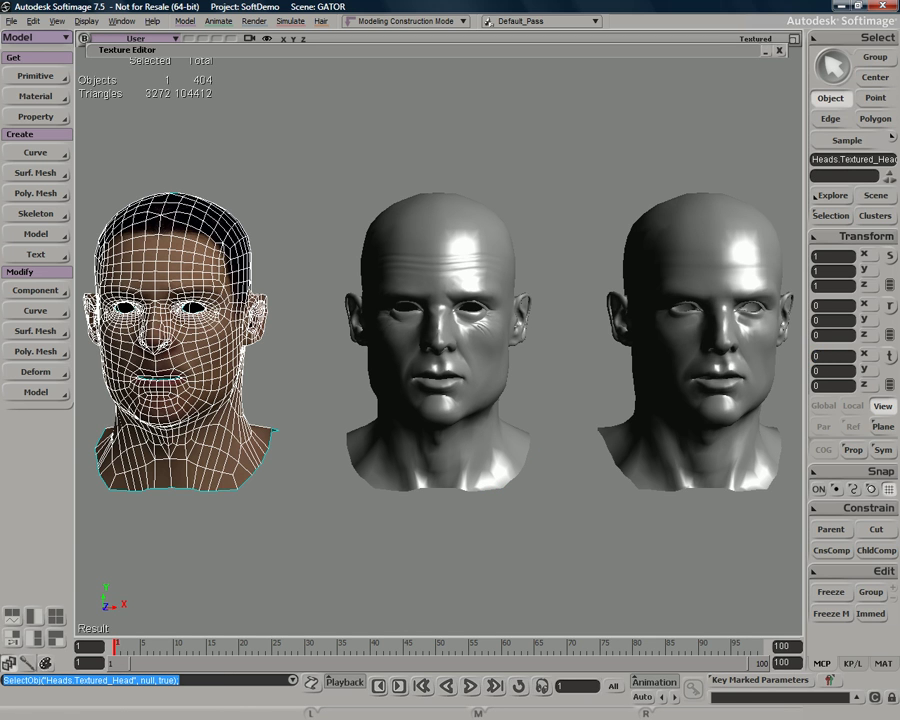
key(Return)
click(578, 180)
key(ctrl+z)
key(ctrl+z)
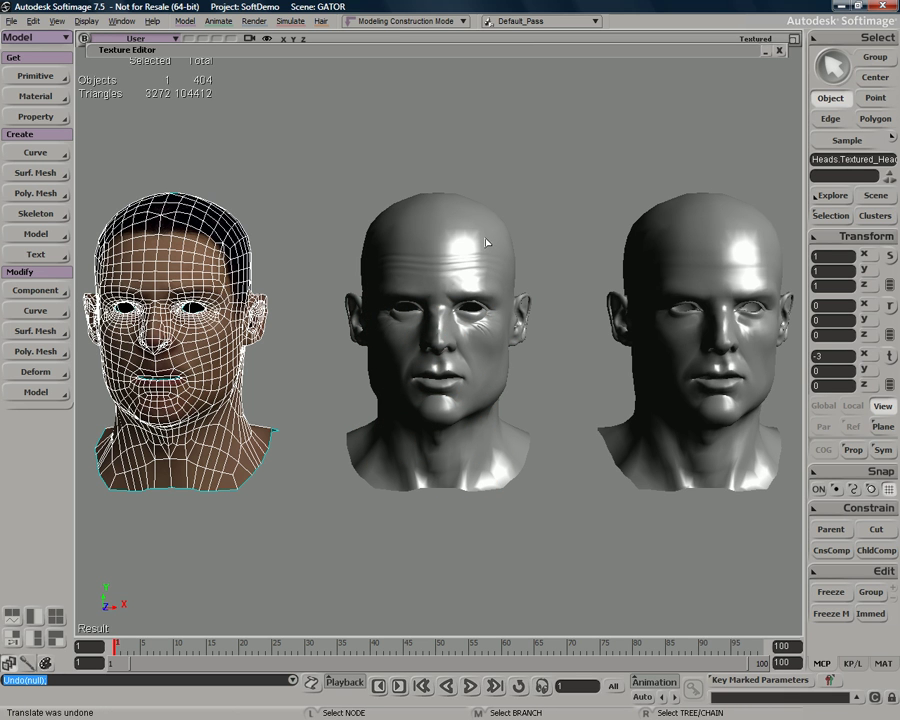
Step: Reset all transforms of the textured head to overlay it on the Updated_HighRes head, keeping the textured head selected
key(ctrl+shift+r)
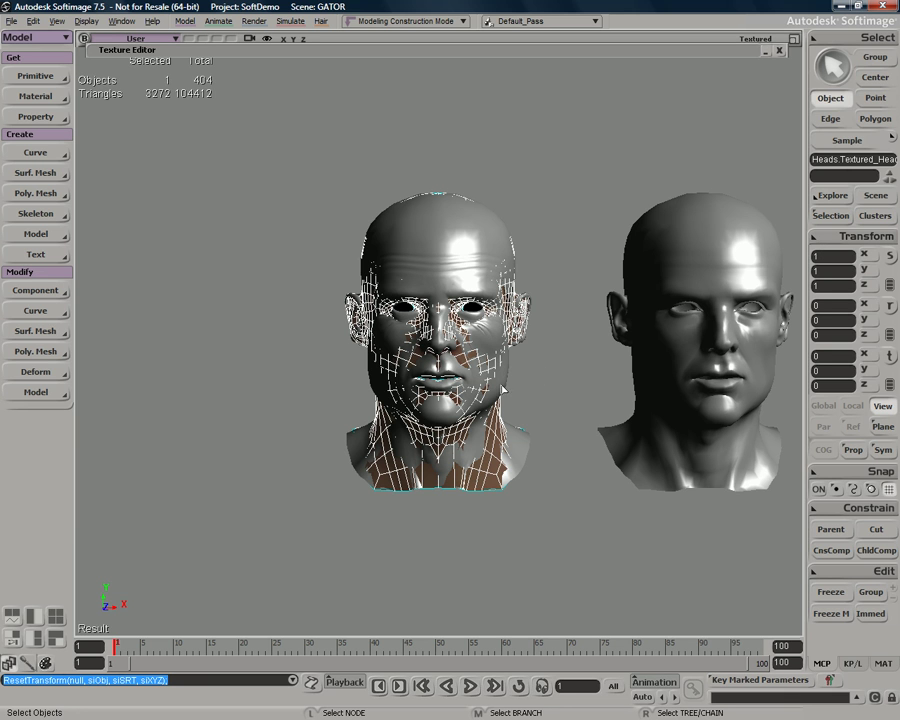
scroll(534, 374, up, 5)
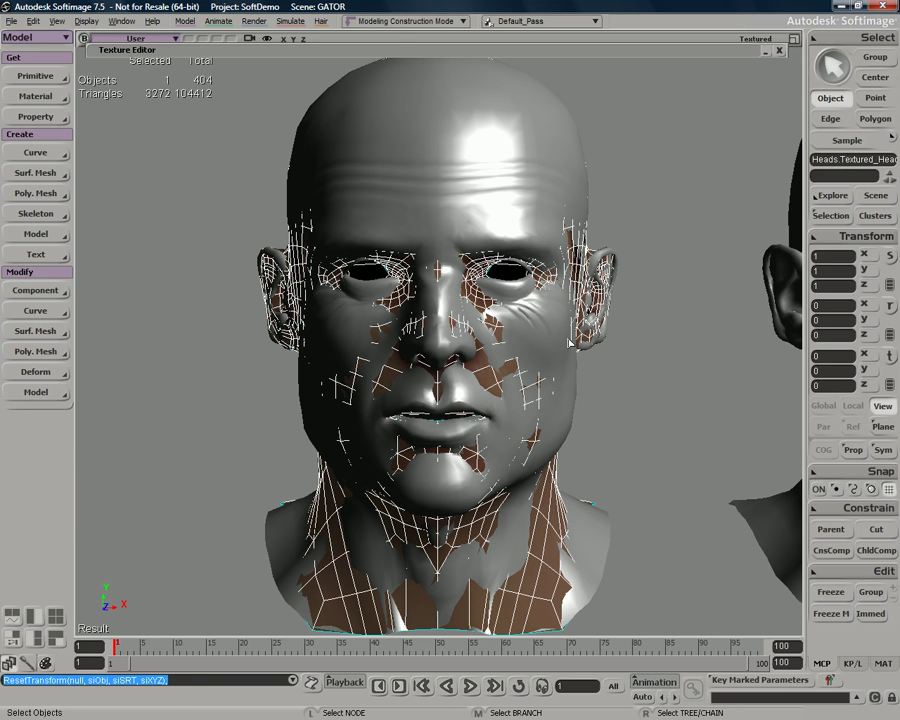
click(568, 338)
click(597, 295)
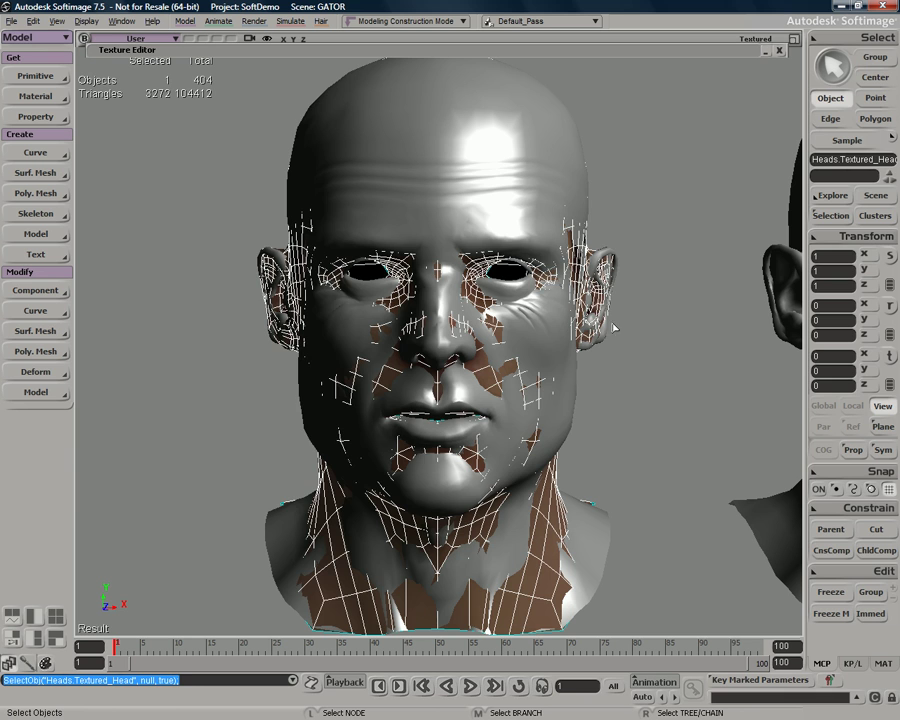
Step: Apply GATOR to the Updated_HighRes head with the textured head as source, and transfer its materials, UVs, vertex colors and weight maps
click(556, 338)
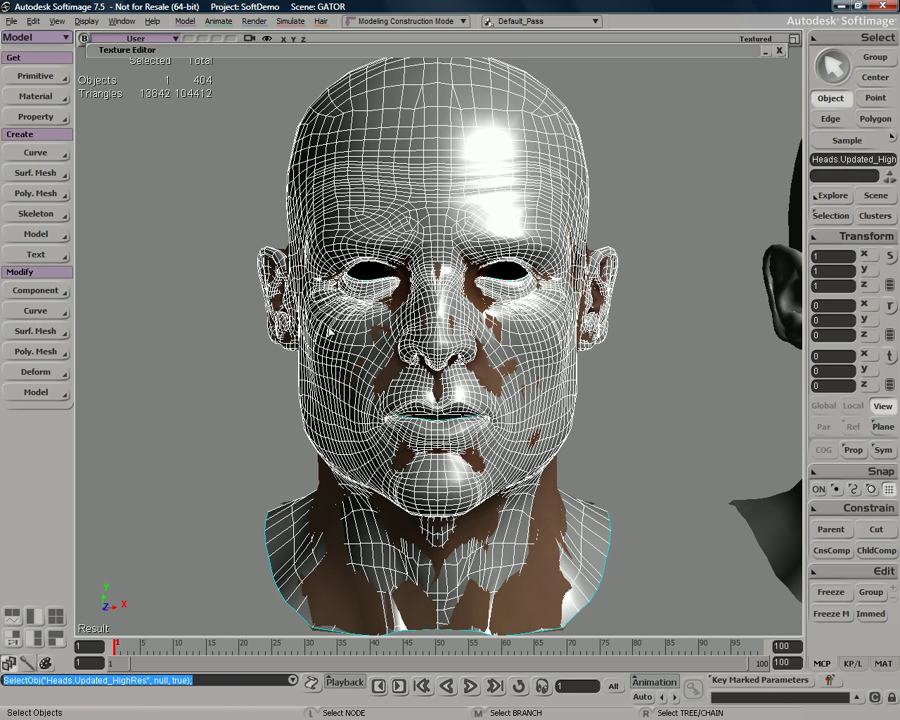
click(35, 117)
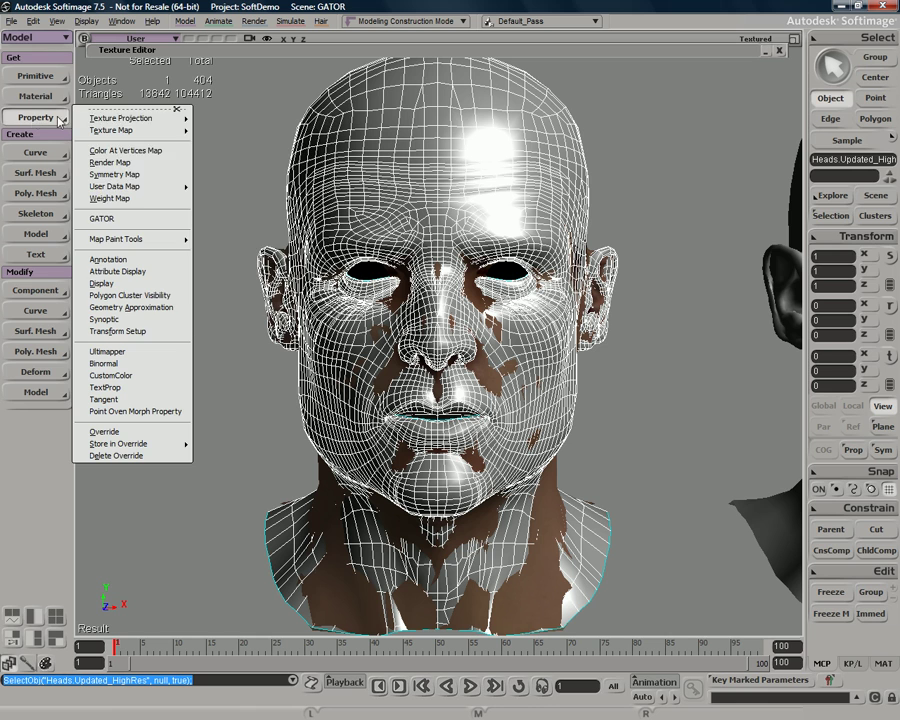
click(115, 220)
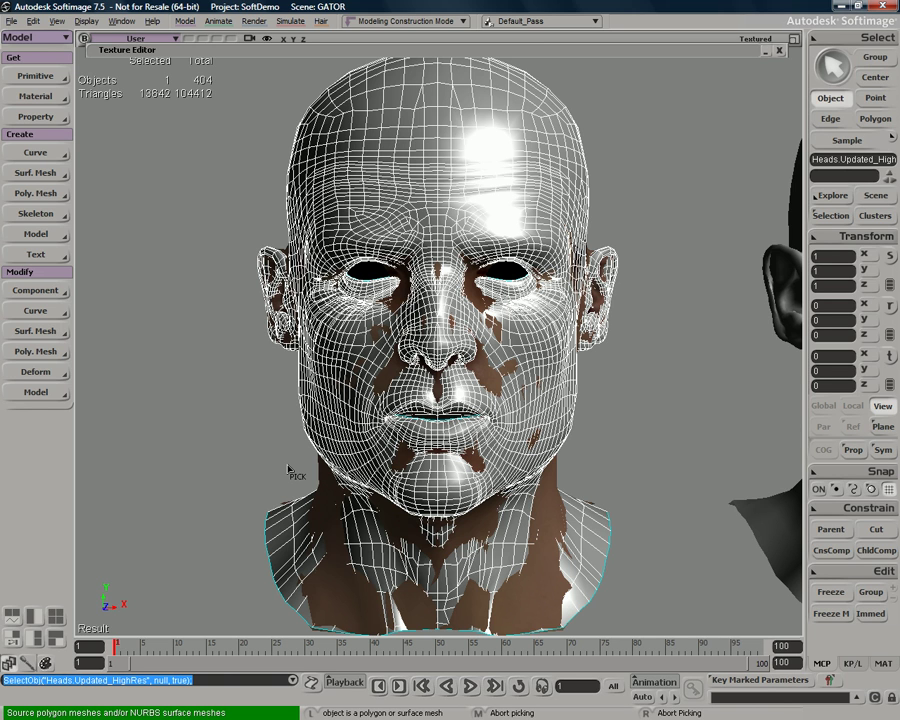
click(335, 590)
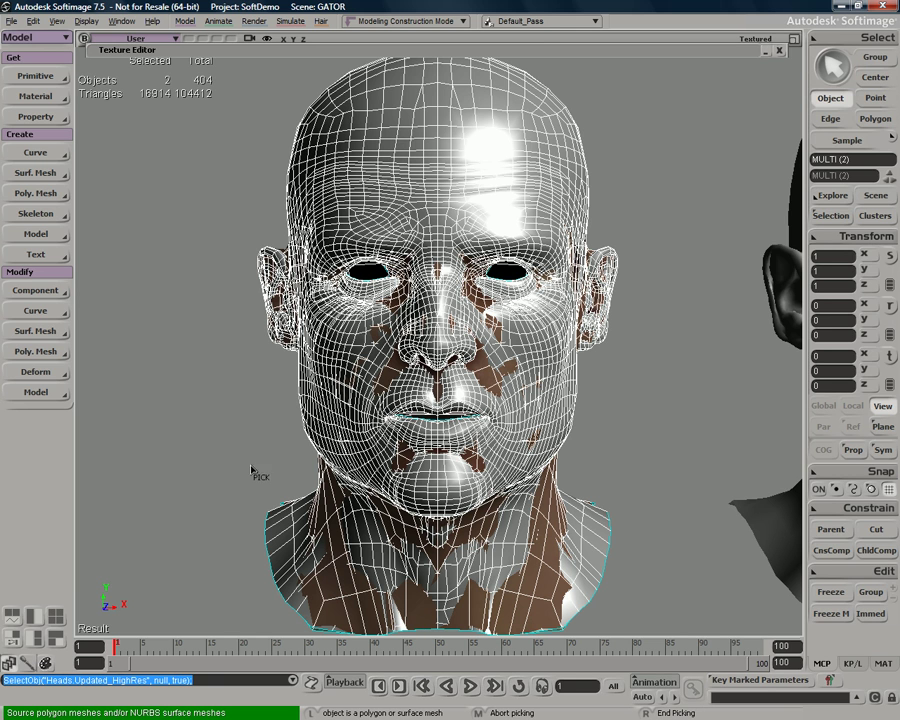
right_click(201, 418)
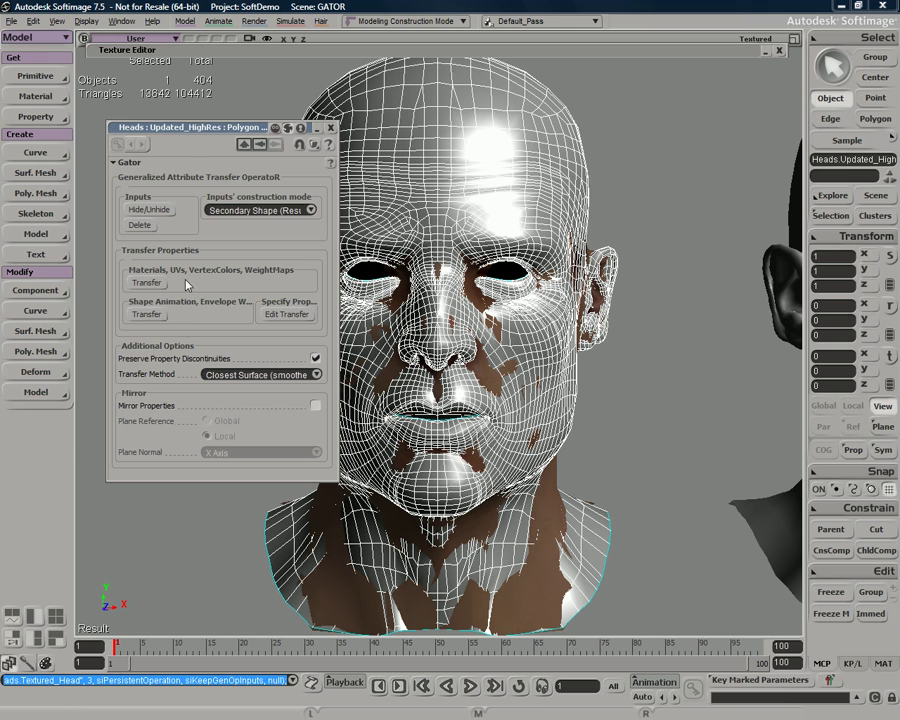
drag(200, 127, 150, 72)
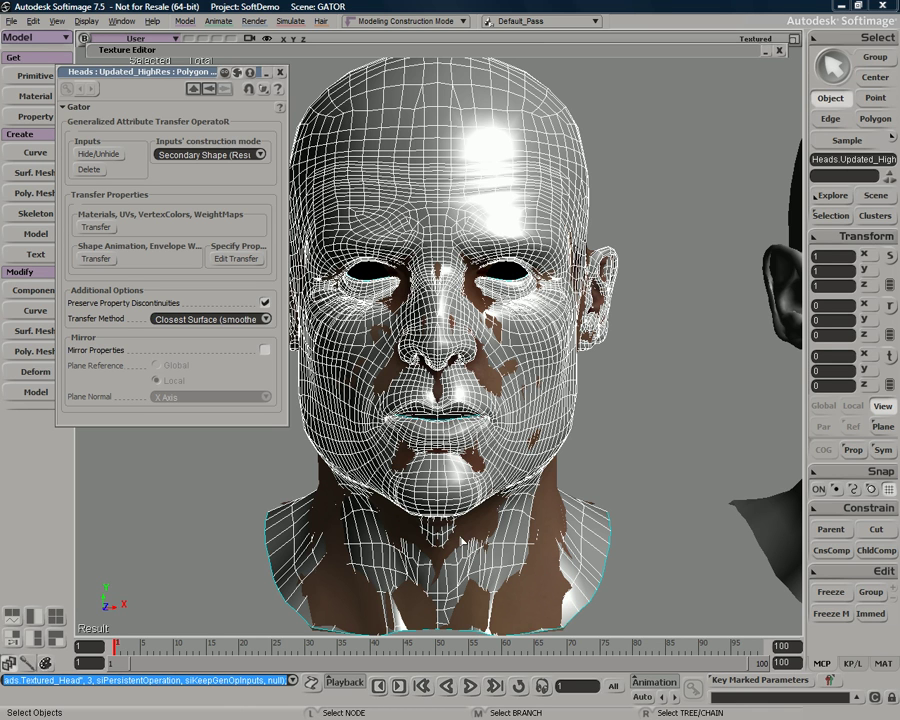
click(91, 228)
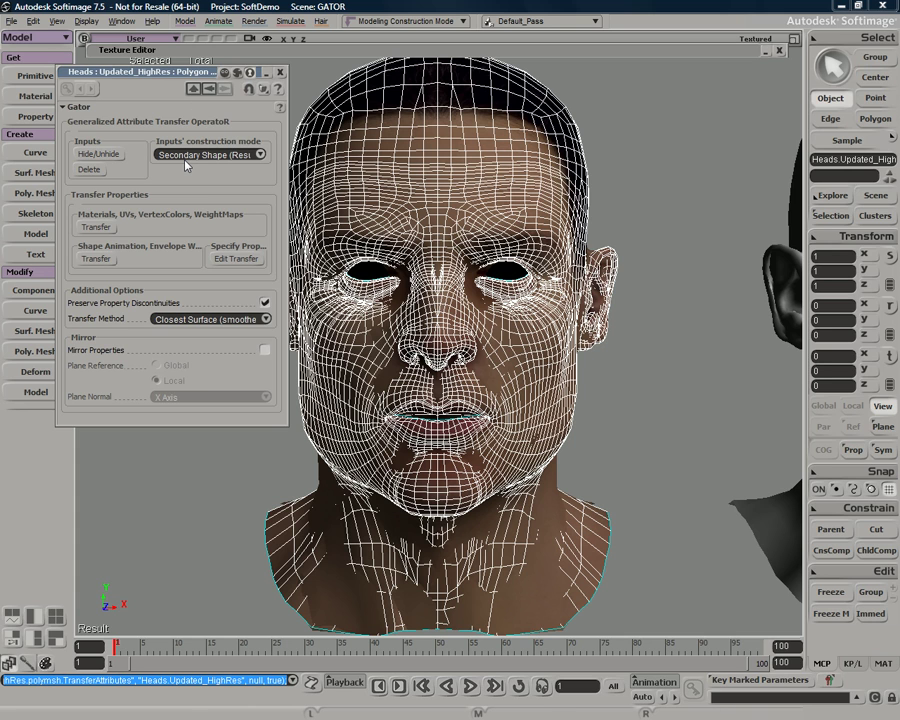
Step: Open the Updated_HighRes head's UVs in the Texture Editor and display the mrfitness_game_c_jpg clip behind them
key(alt+7)
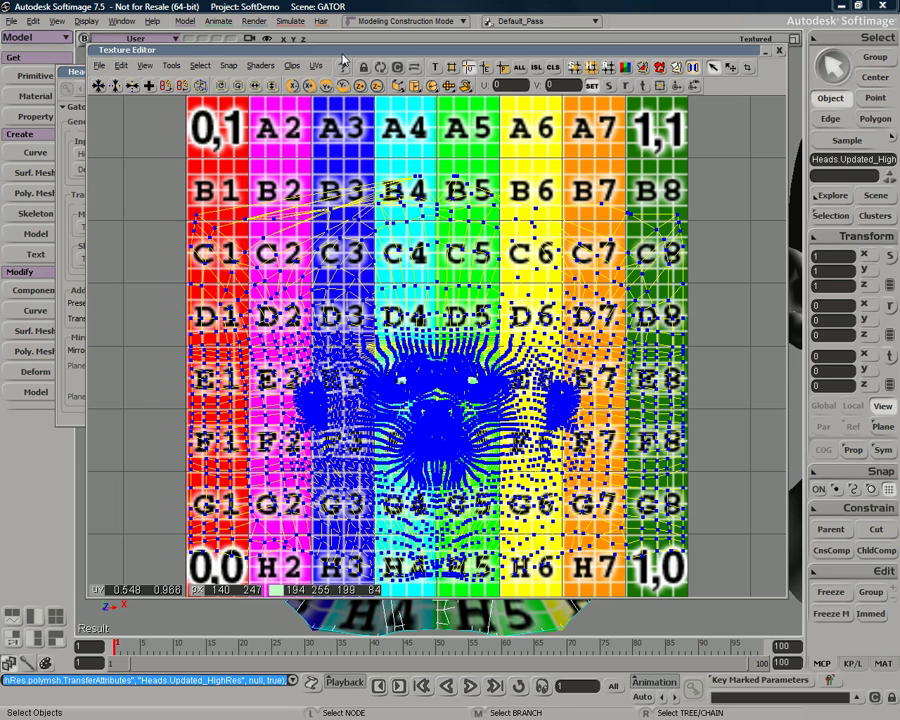
drag(340, 55, 354, 14)
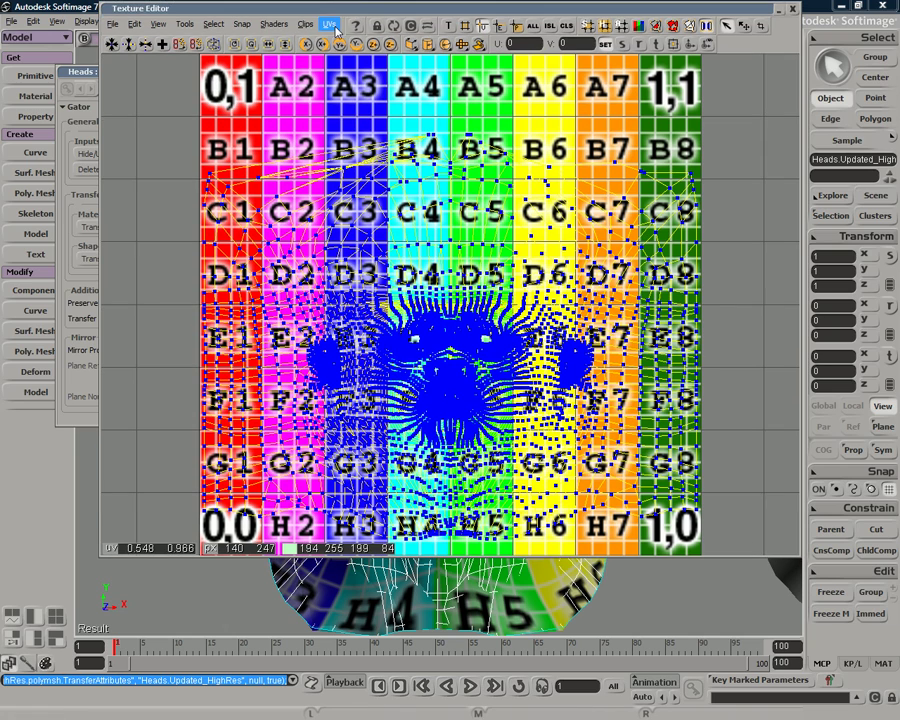
click(322, 65)
click(304, 24)
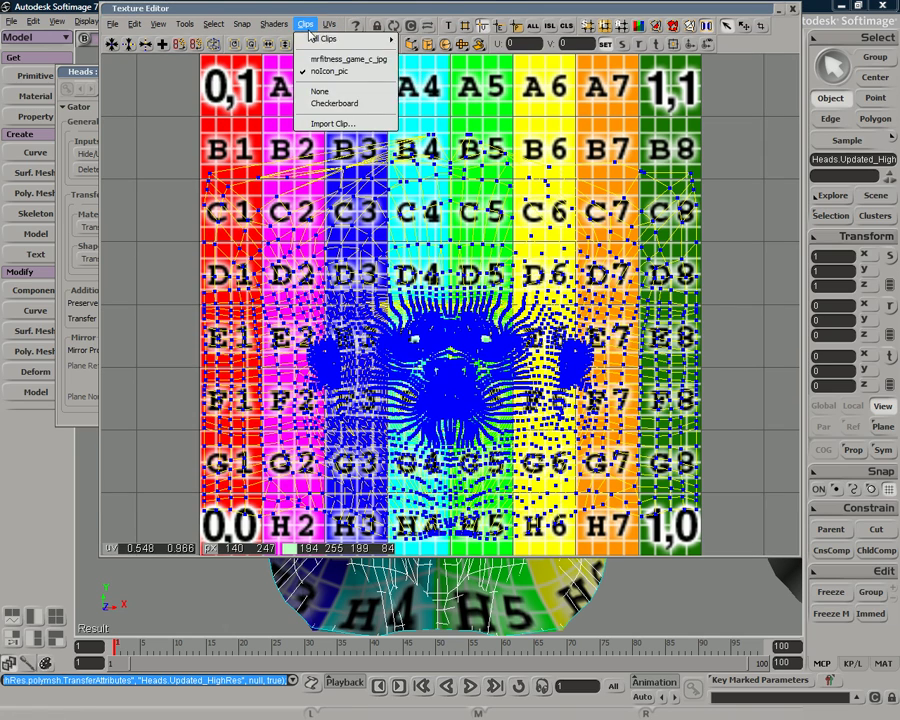
click(320, 60)
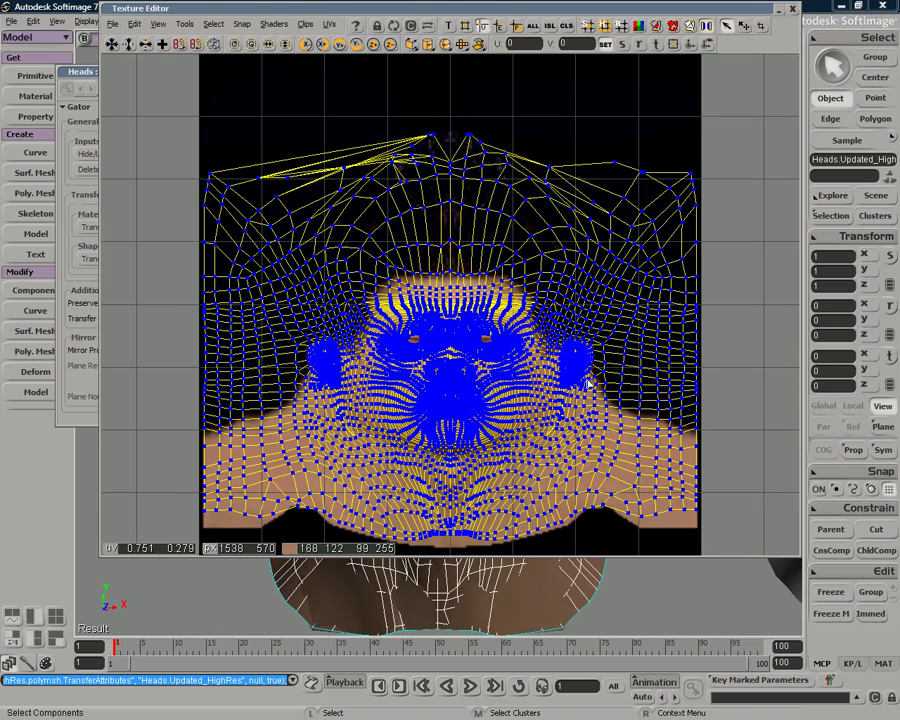
Step: Compare the UV layouts of the textured and Updated_HighRes heads by selecting each in turn, and close the Texture Editor
click(590, 597)
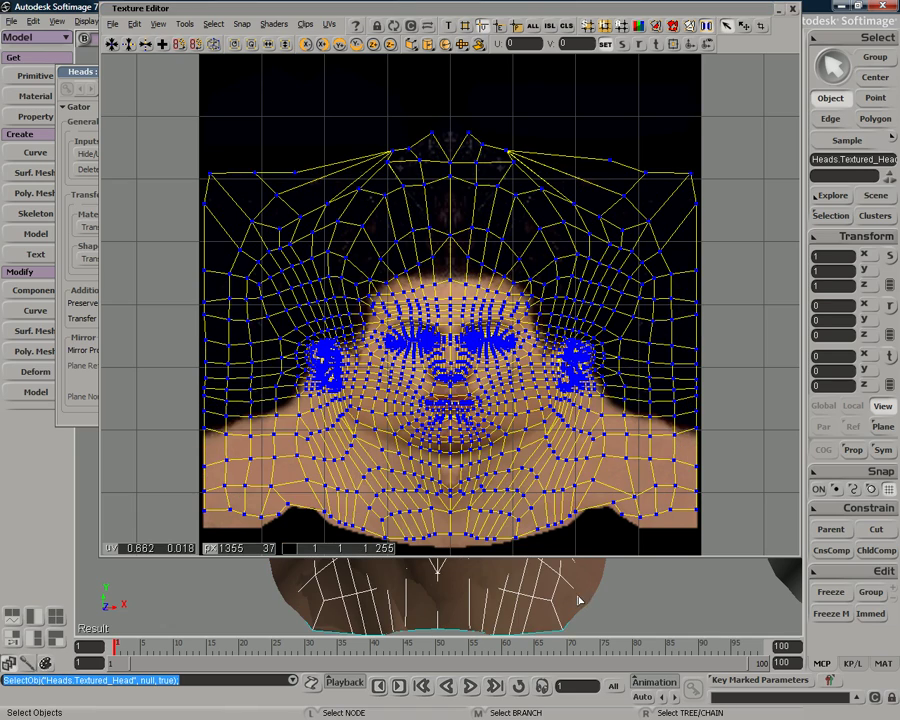
click(589, 590)
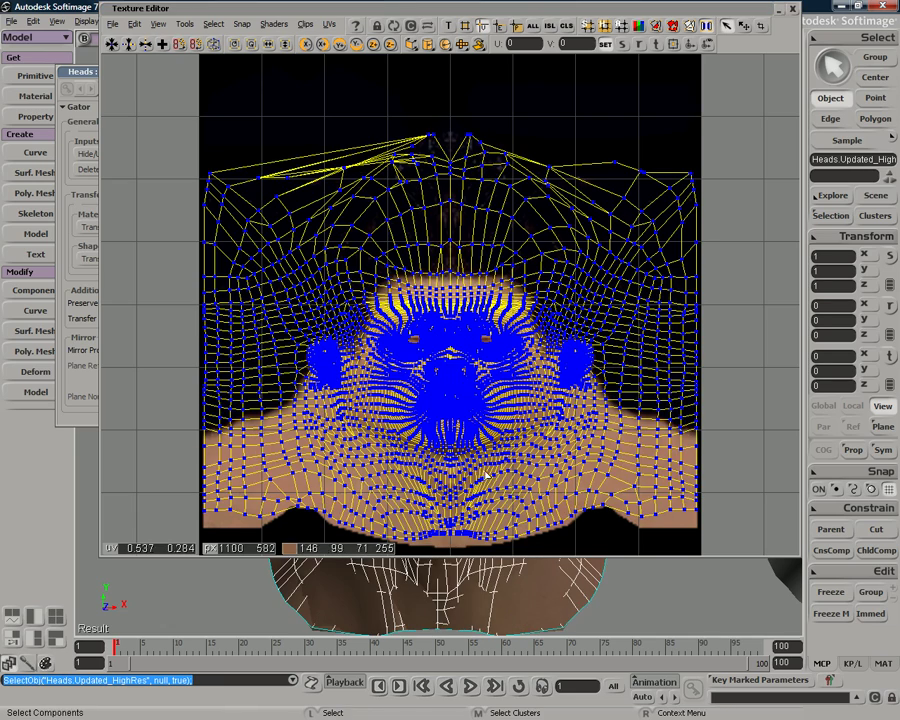
click(529, 611)
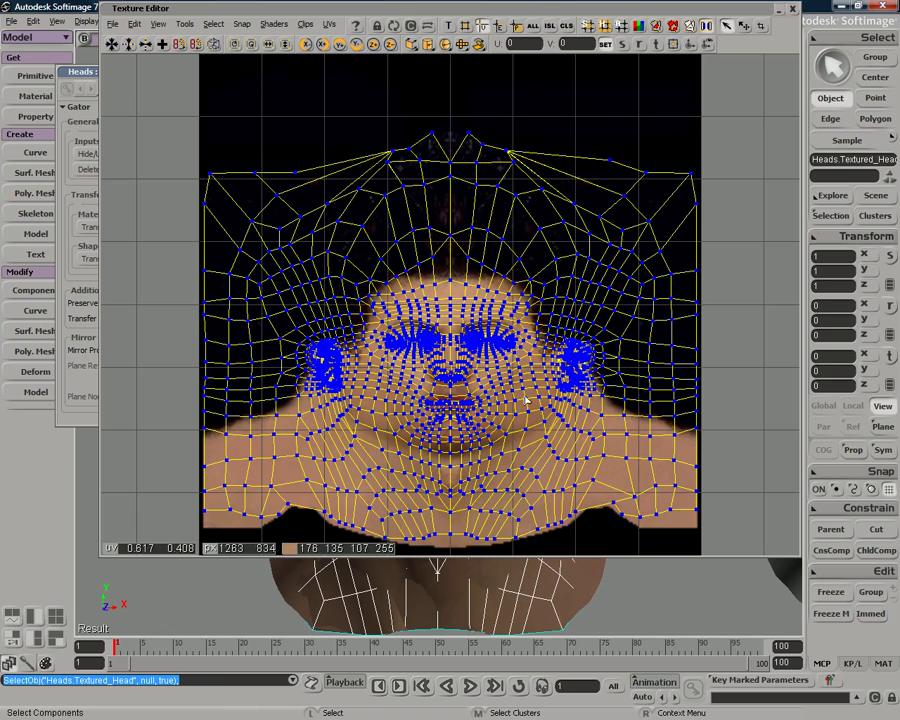
click(595, 590)
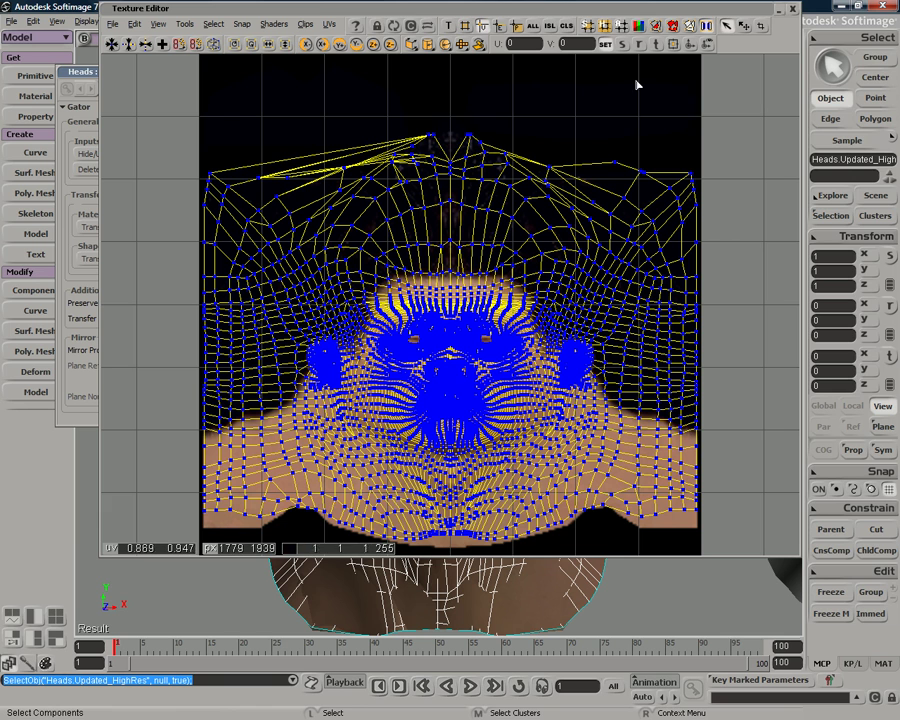
click(792, 10)
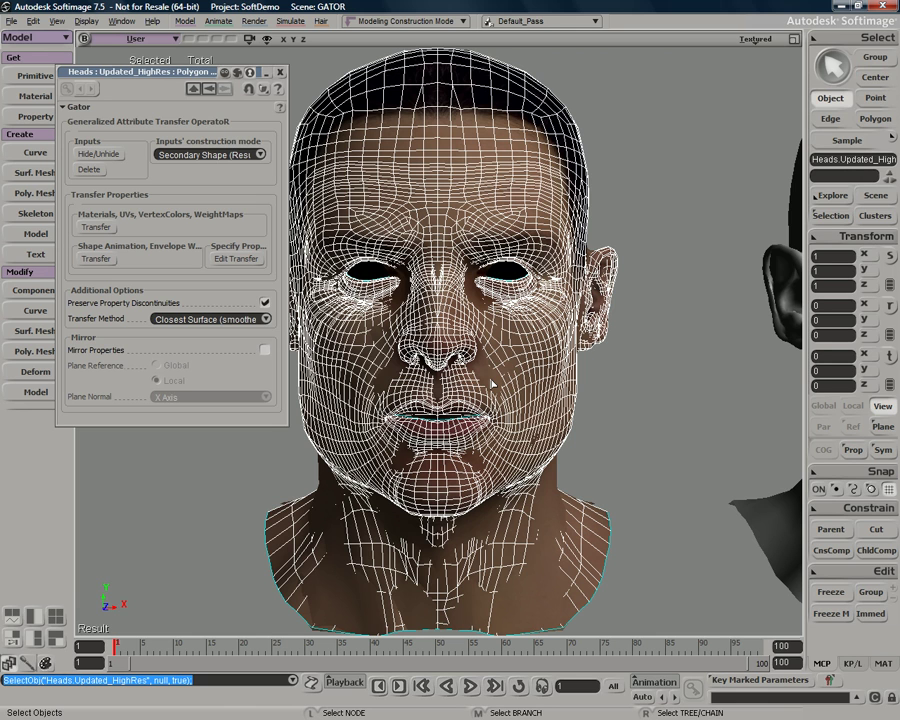
Step: Check the Updated_HighRes head's operator stack, delete the GATOR input head, recheck the stack, and clear the selection
click(838, 219)
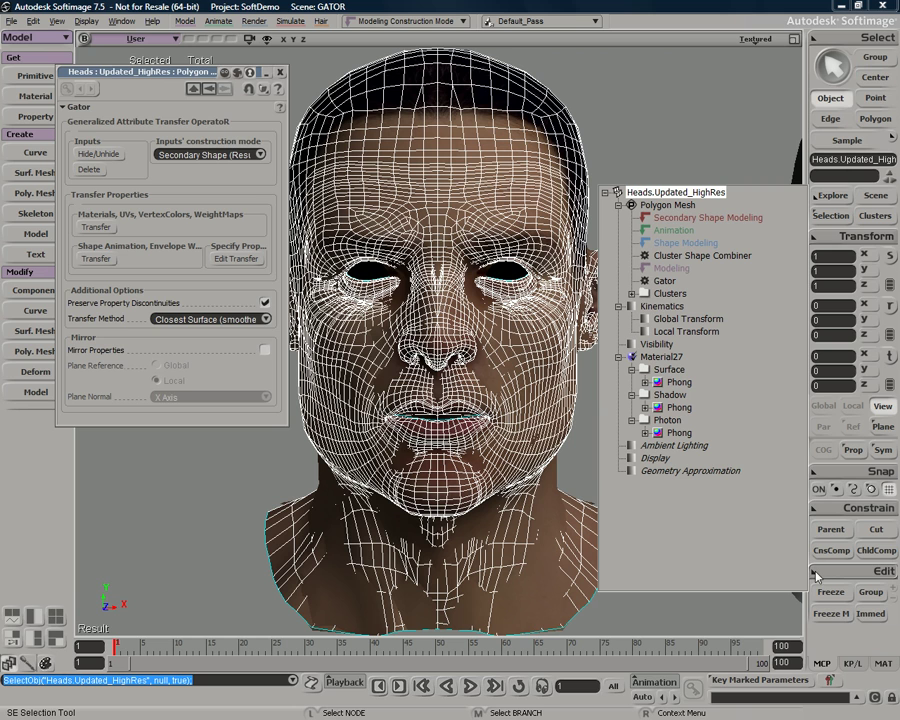
click(90, 171)
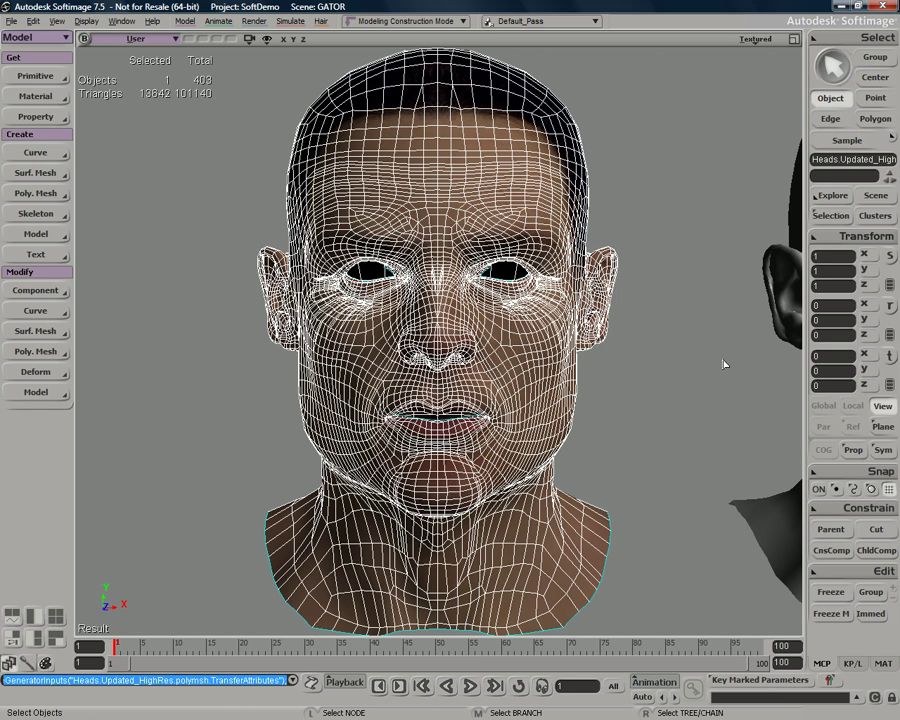
click(826, 218)
click(603, 457)
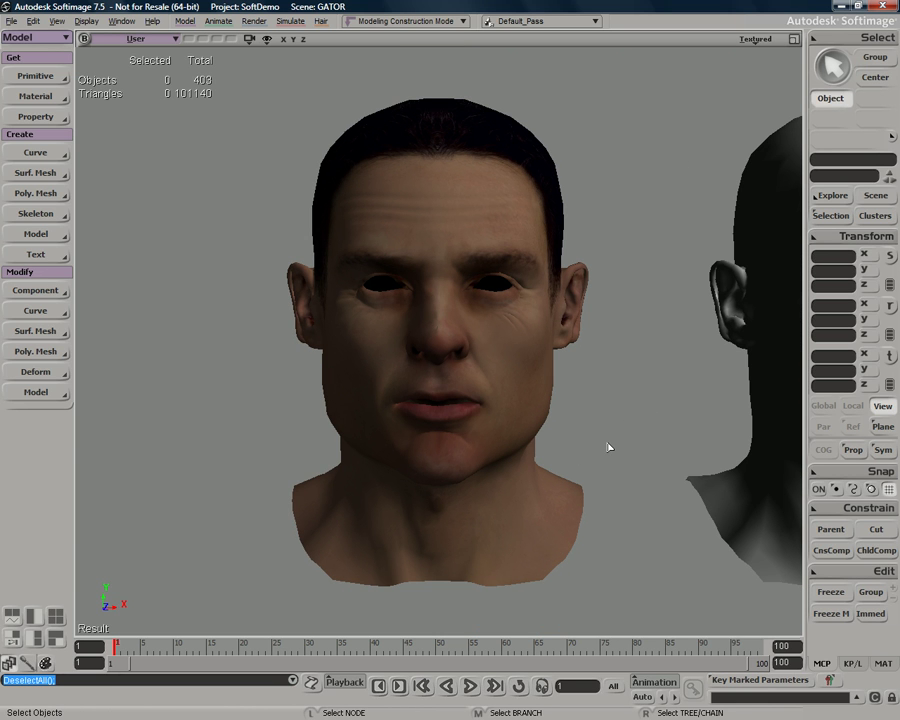
Step: Bring the textured head and ShapeHead into view together and scrub the timeline, returning to frame 1
key(z)
drag(626, 412, 536, 412)
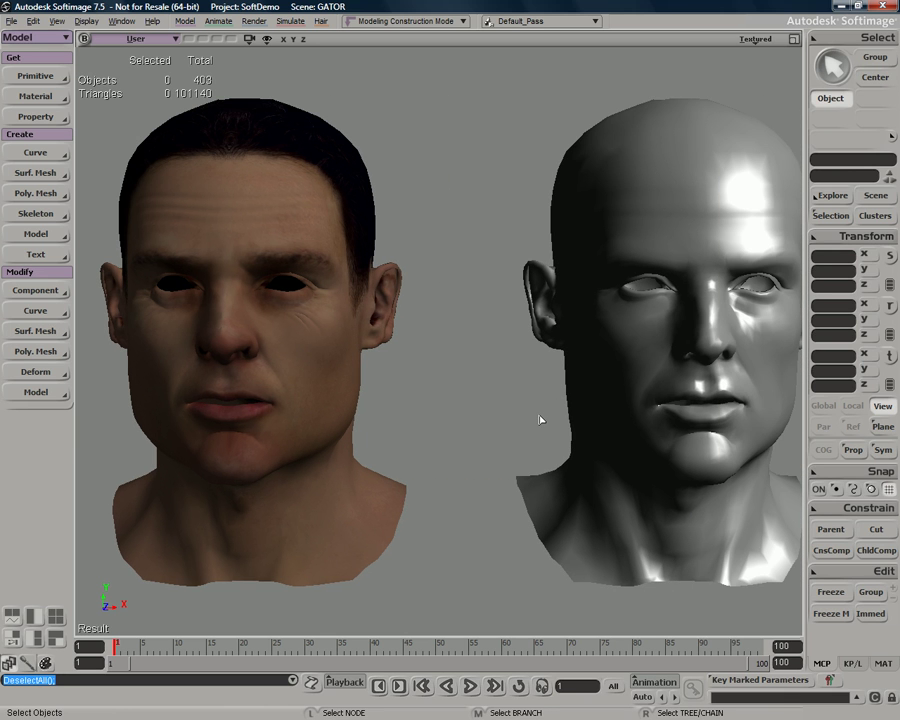
key(a)
key(z)
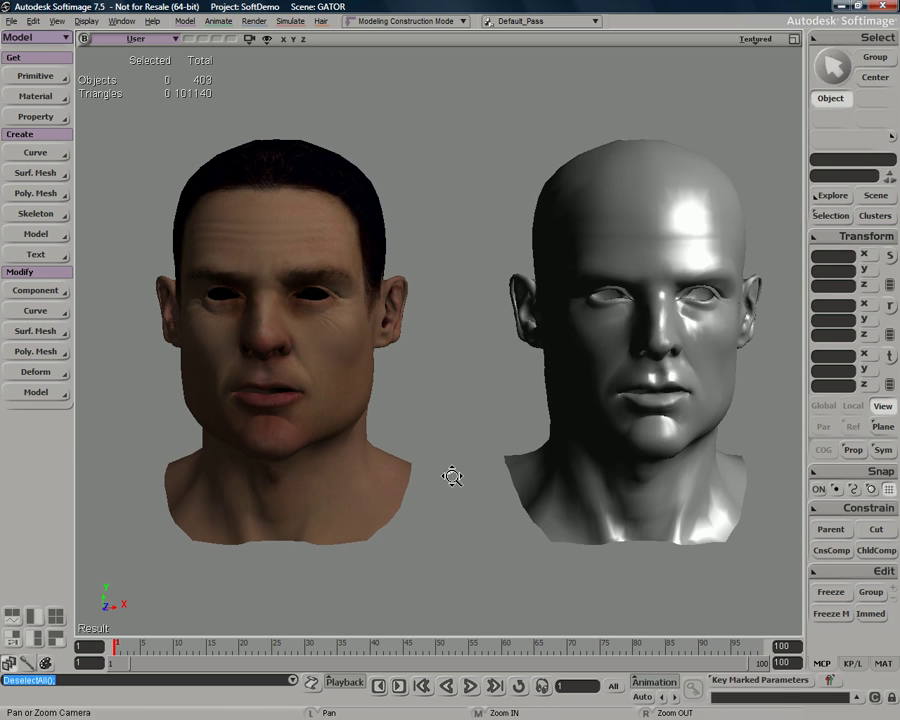
drag(452, 477, 441, 480)
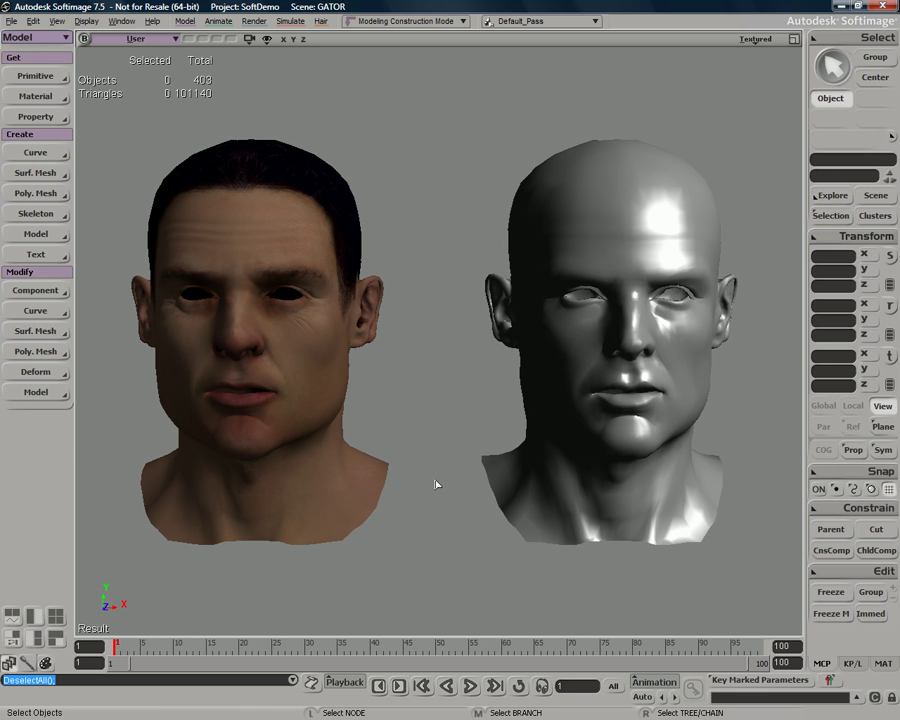
mouse_move(121, 645)
mouse_down()
mouse_move(277, 648)
mouse_move(143, 637)
mouse_move(201, 632)
mouse_move(116, 645)
mouse_up()
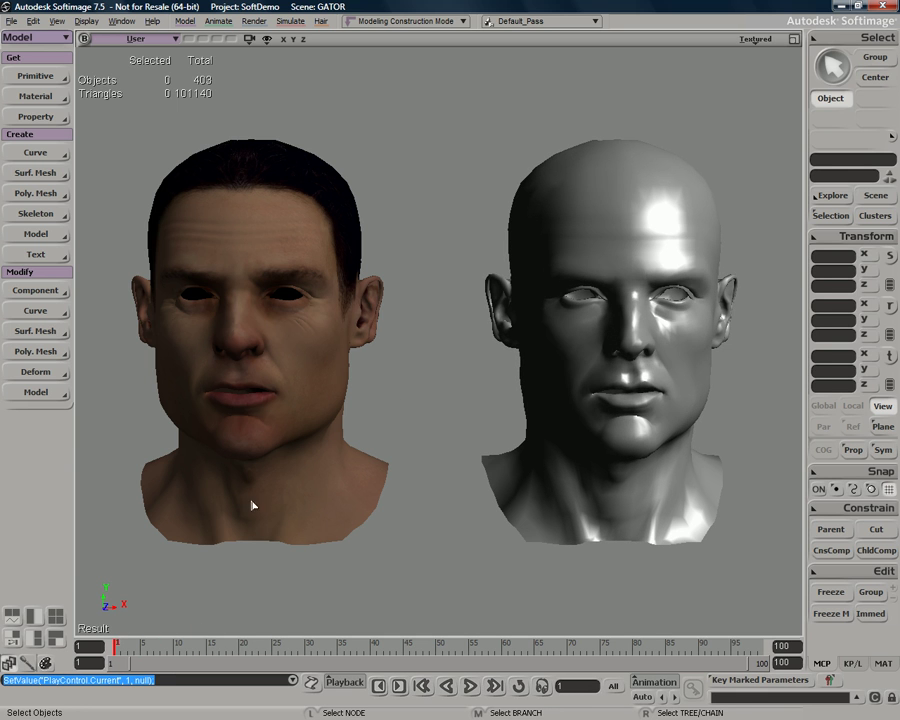
Step: Open ShapeHead in the Shape Manager, set its preview to Shaded, and clear the selection to see the head at an angle
click(656, 199)
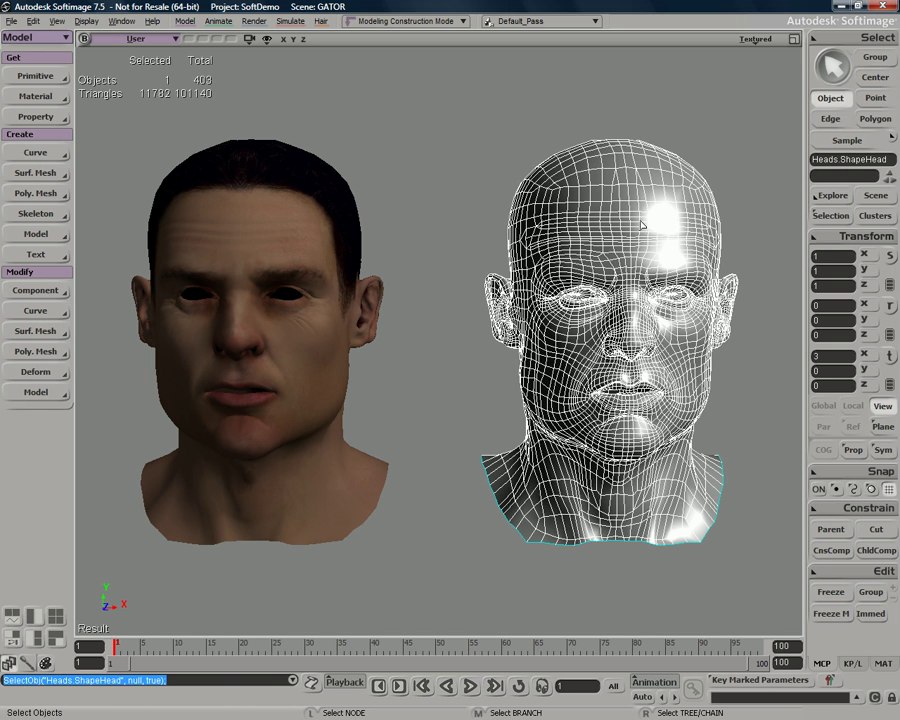
click(130, 40)
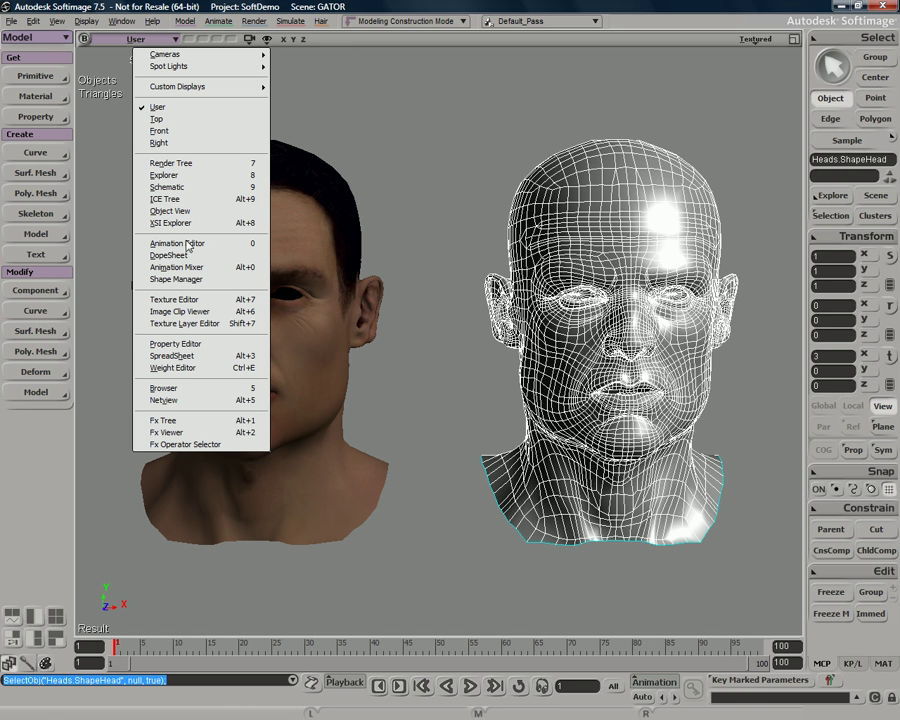
click(176, 279)
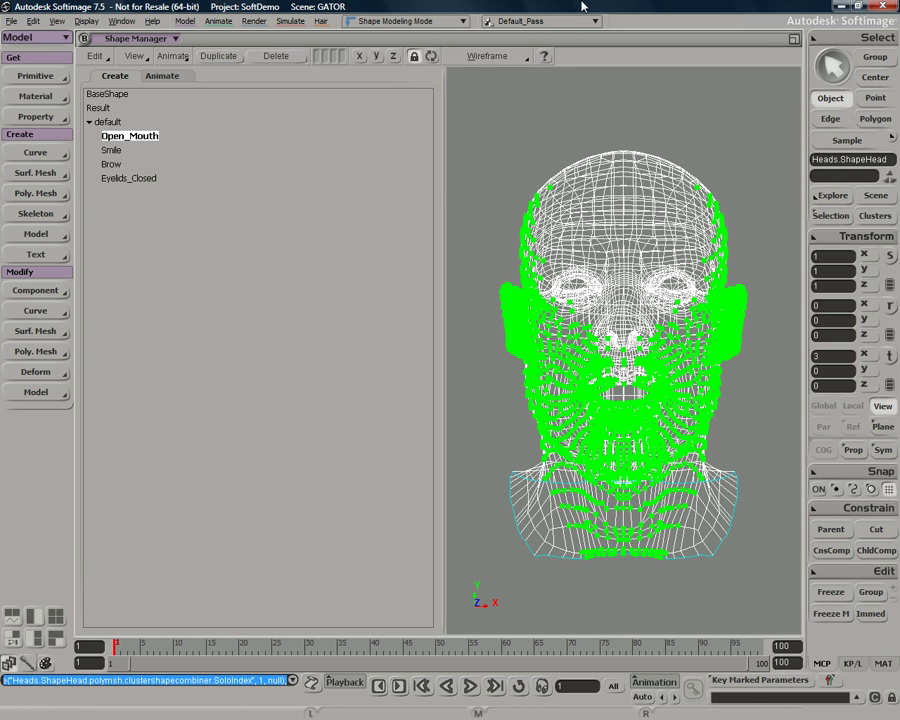
click(487, 56)
click(482, 193)
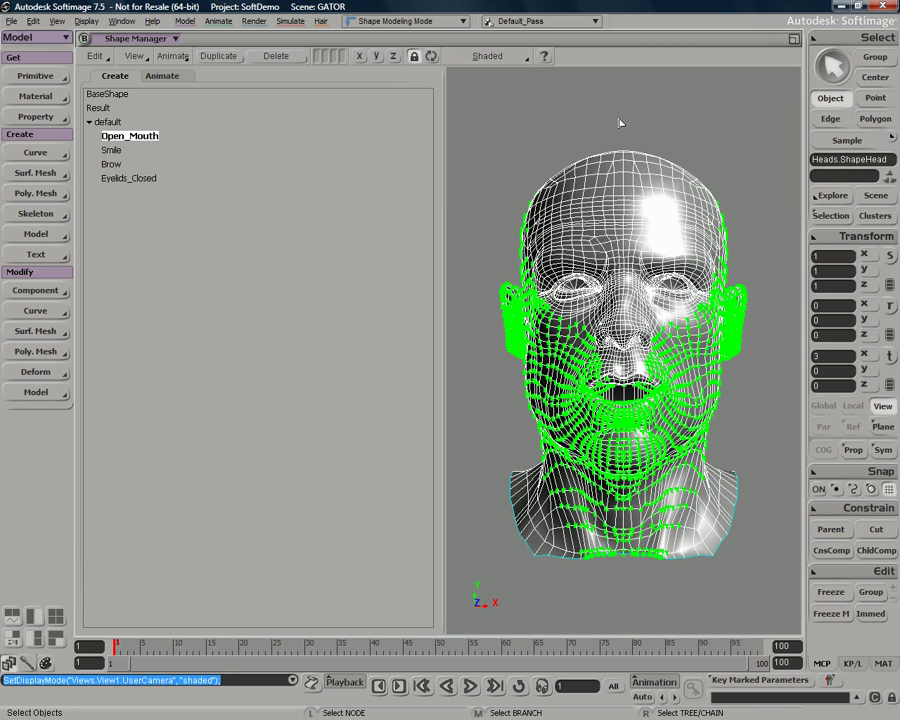
click(659, 125)
key(o)
drag(679, 288, 651, 328)
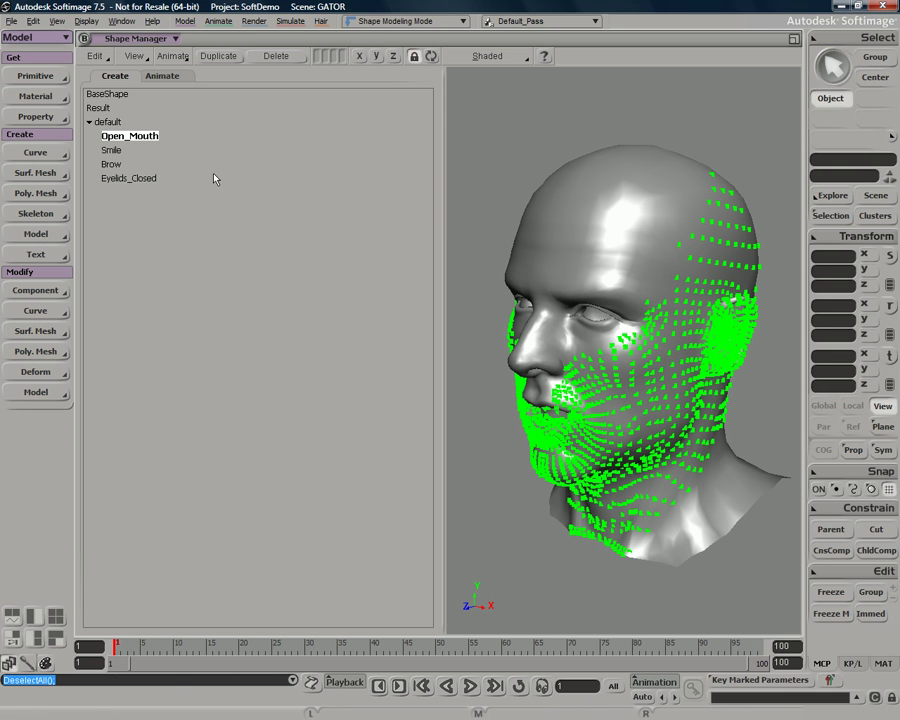
Step: Examine the BaseShape, Open_Mouth, Smile, Brow and Eyelids_Closed shapes, and test the Brow weight, leaving it at 0
click(114, 94)
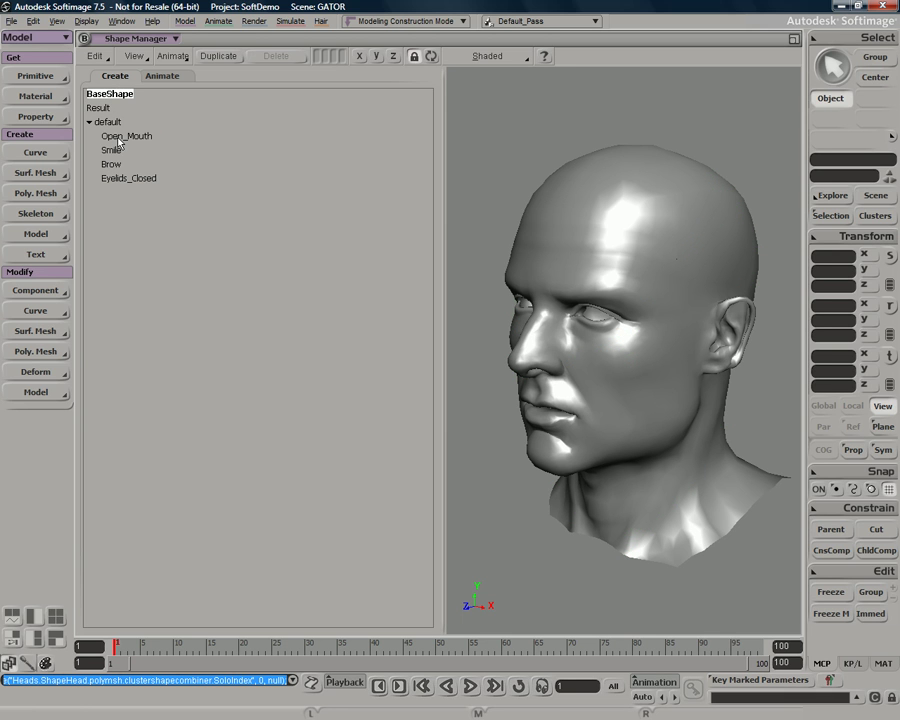
click(118, 138)
click(112, 150)
click(112, 164)
click(115, 179)
click(113, 164)
click(113, 150)
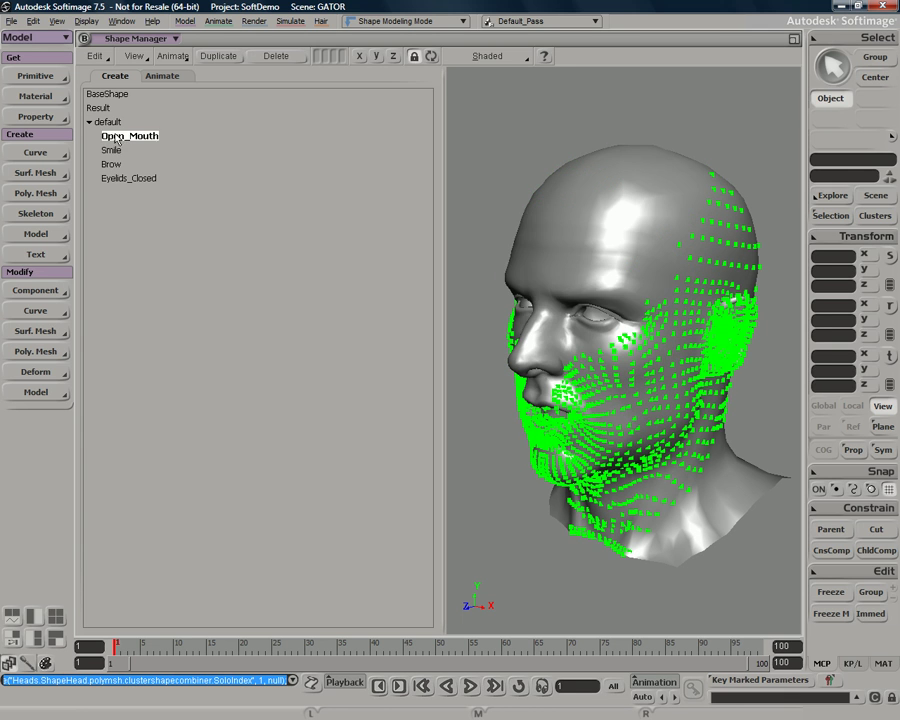
click(112, 164)
click(115, 178)
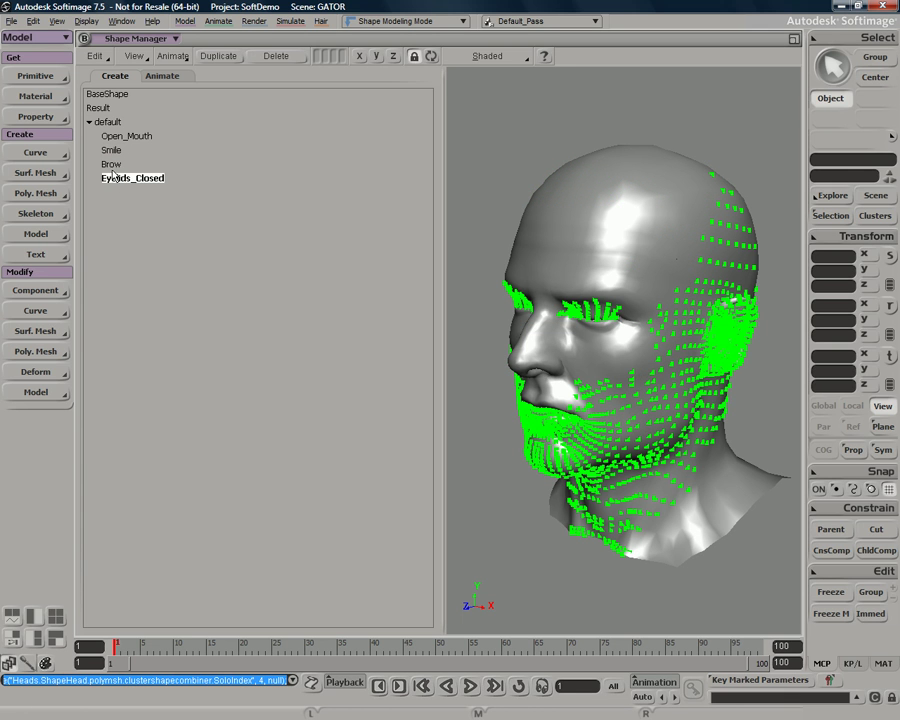
click(111, 151)
click(106, 95)
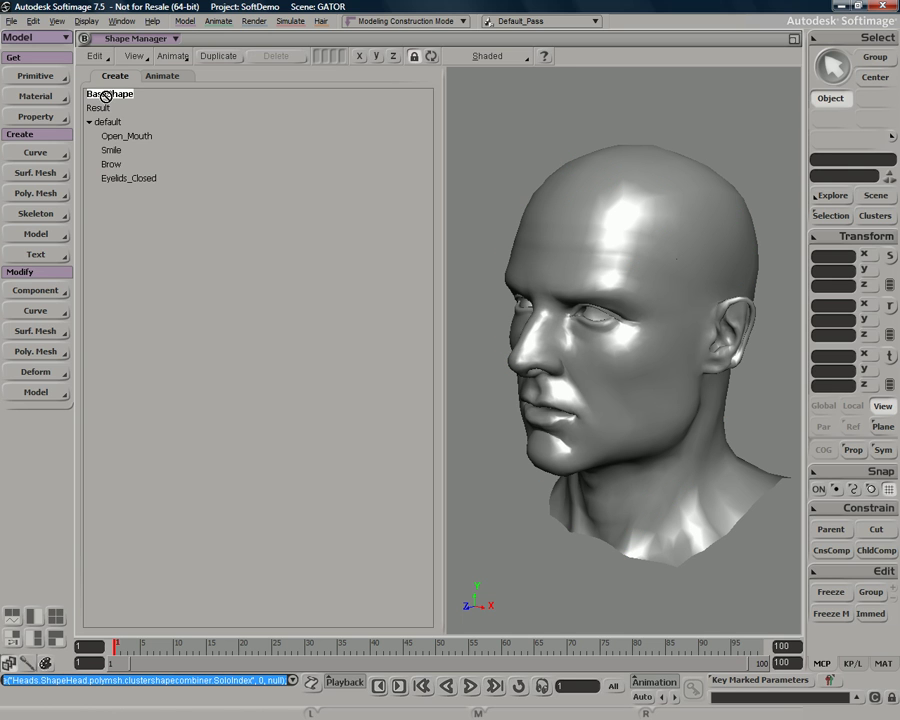
click(163, 77)
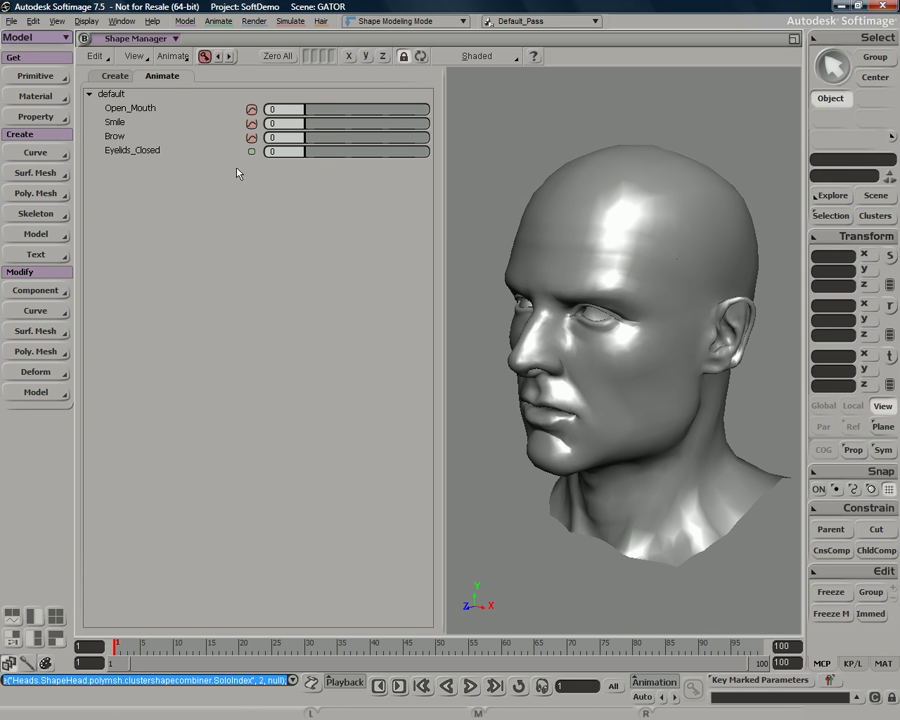
drag(319, 143, 291, 140)
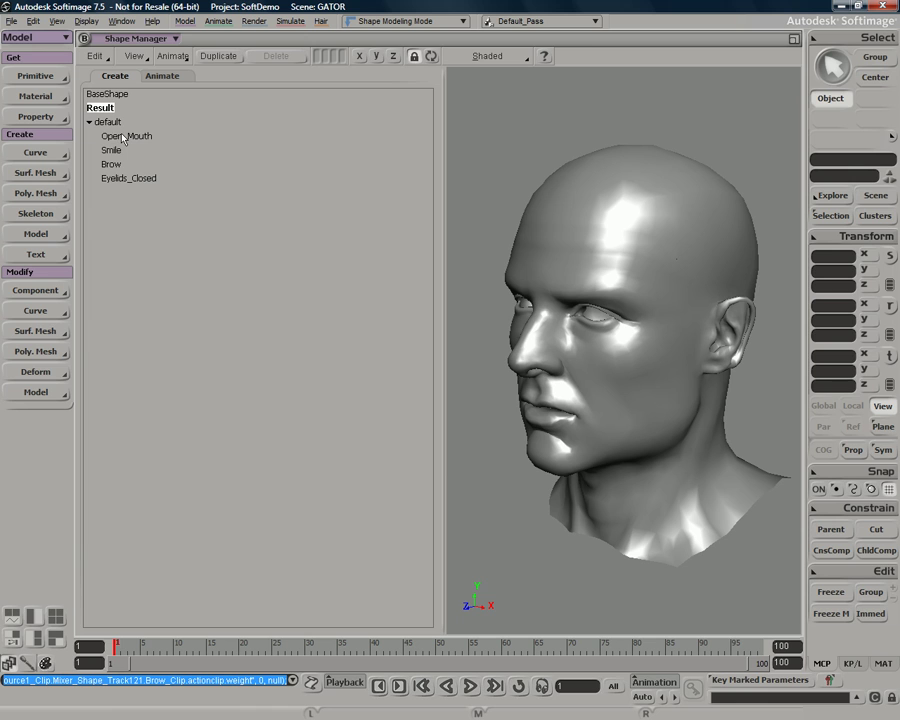
Step: Duplicate BaseShape as a new shape and rename the copy ConeHead
right_click(110, 95)
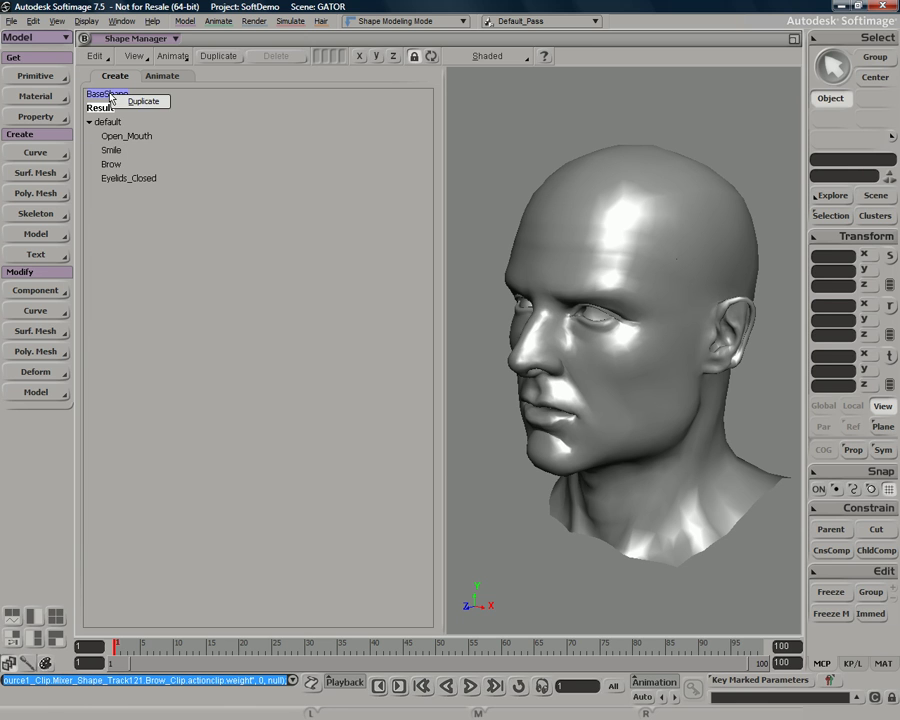
click(143, 102)
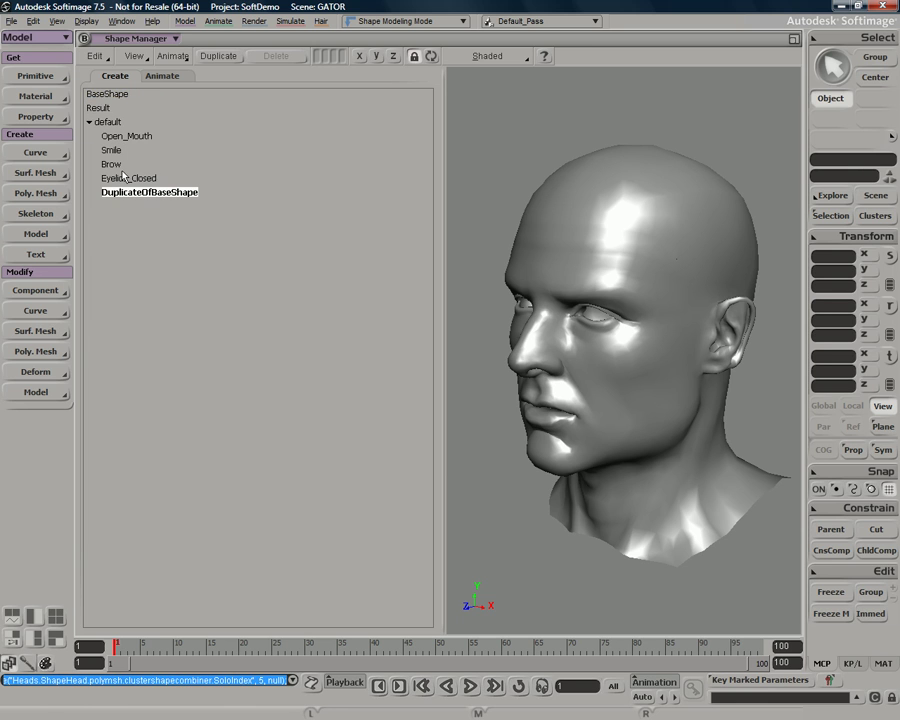
right_click(139, 199)
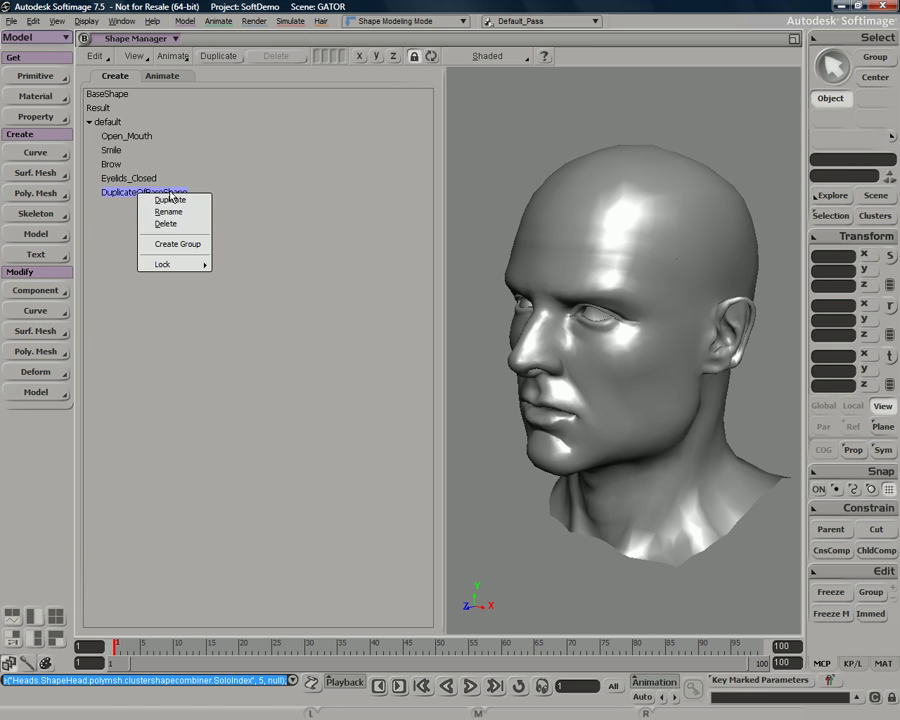
click(173, 211)
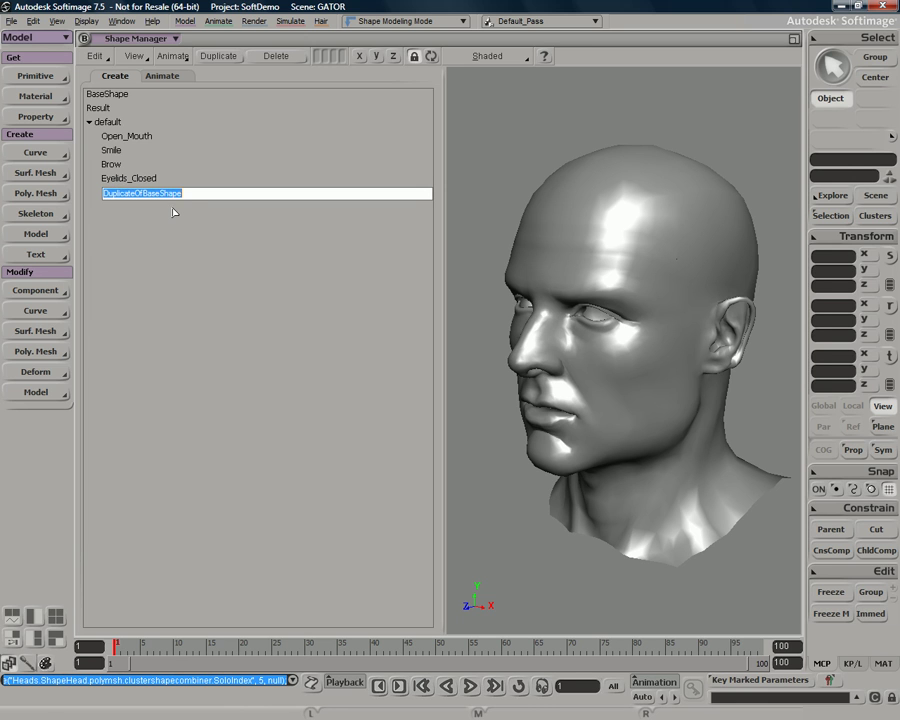
text(ConeHead)
key(Return)
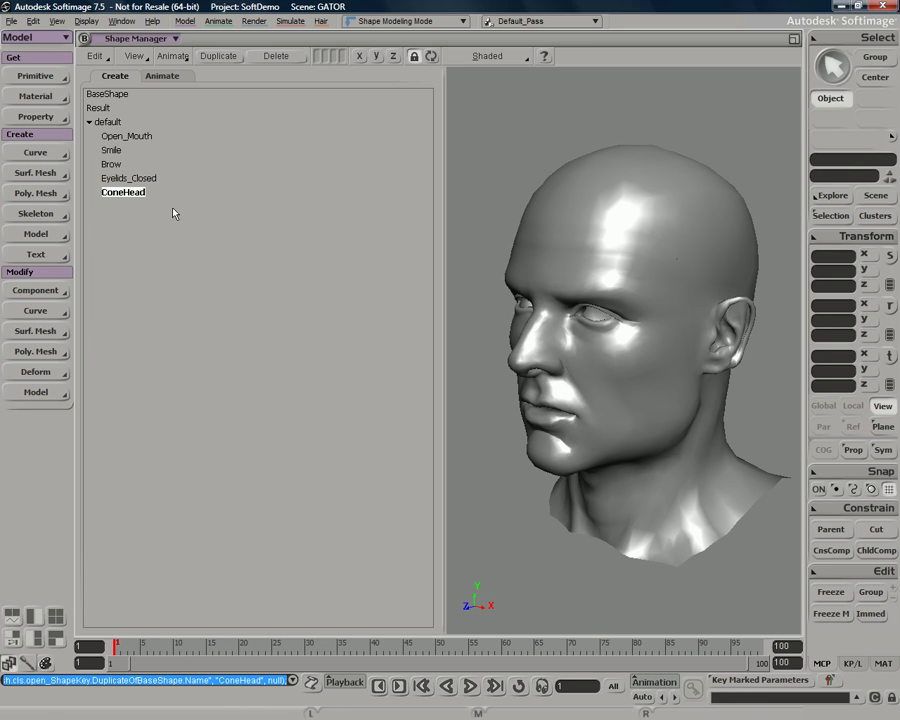
Step: Select ShapeHead in the preview with its crown in view for editing the ConeHead shape
click(669, 235)
key(o)
mouse_move(600, 370)
mouse_down()
mouse_move(622, 362)
mouse_move(602, 378)
mouse_up()
key(z)
drag(635, 293, 627, 366)
Step: Try to pull a single point out of the crown with the Tweak Component tool, and undo the pull
key(m)
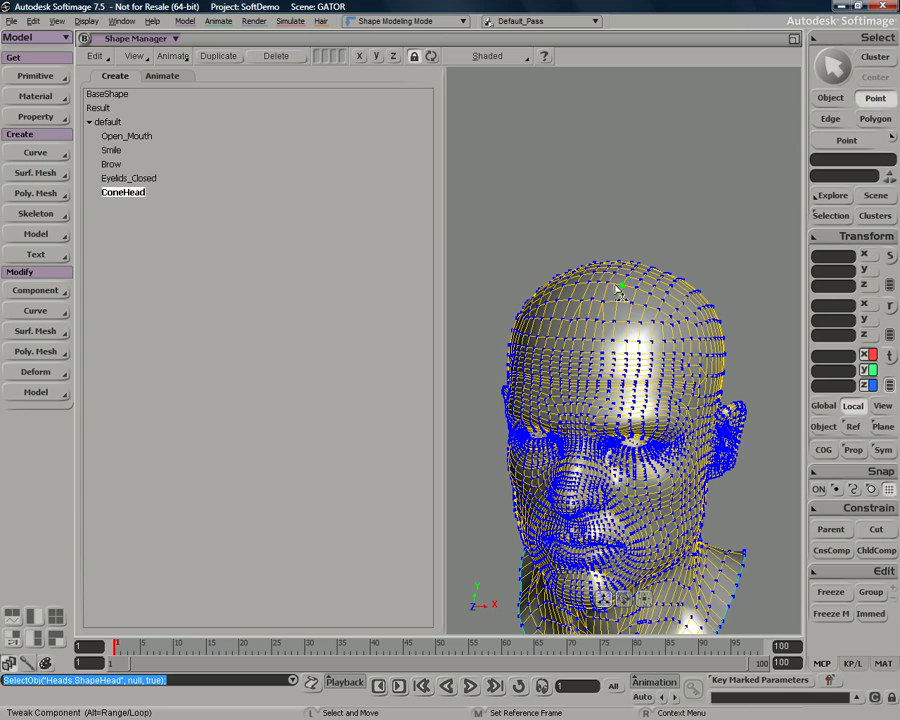
drag(669, 272, 714, 179)
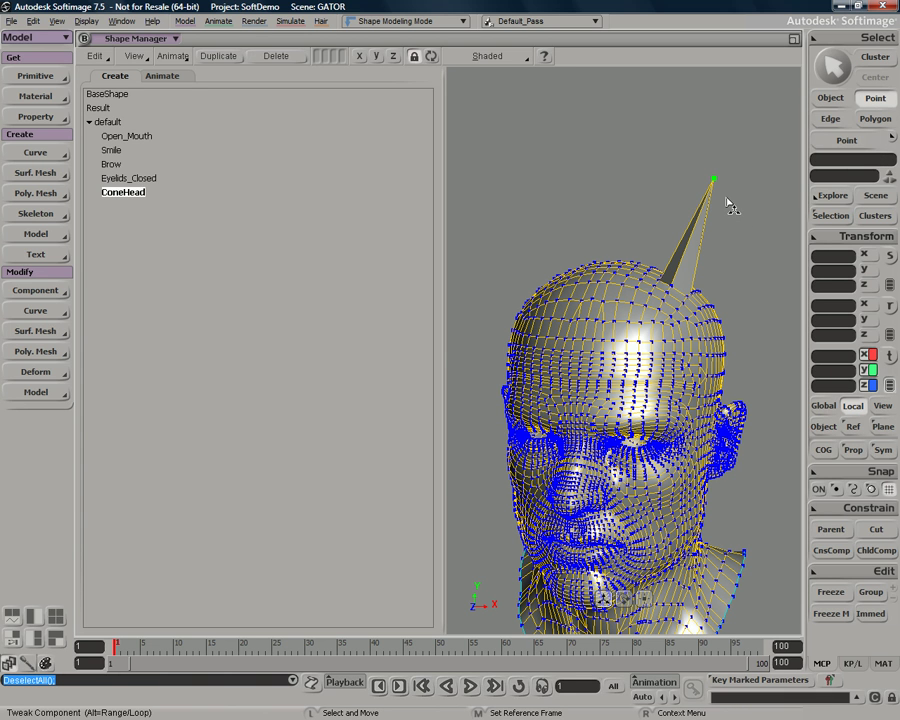
key(ctrl+z)
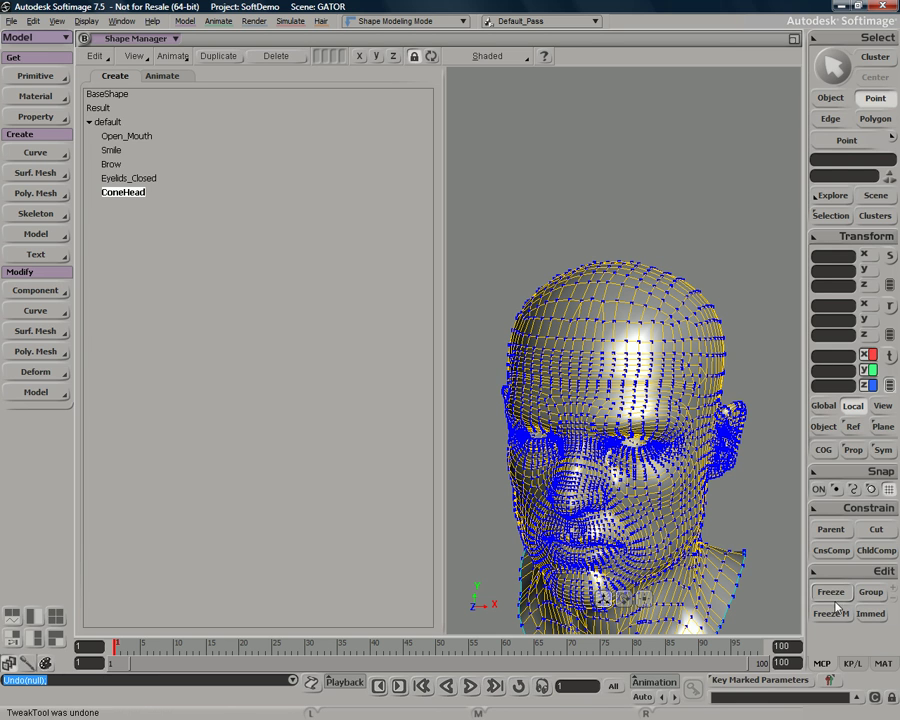
Step: Enable proportional modeling, try pulling a crown point outward with the Tweak Component tool, and undo that pull
click(855, 451)
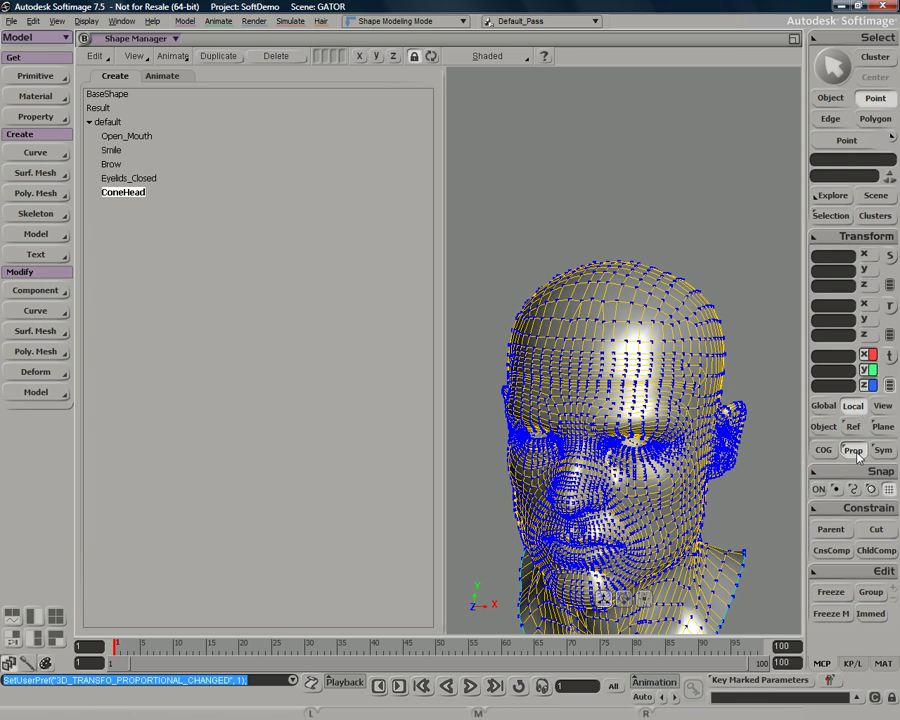
key(m)
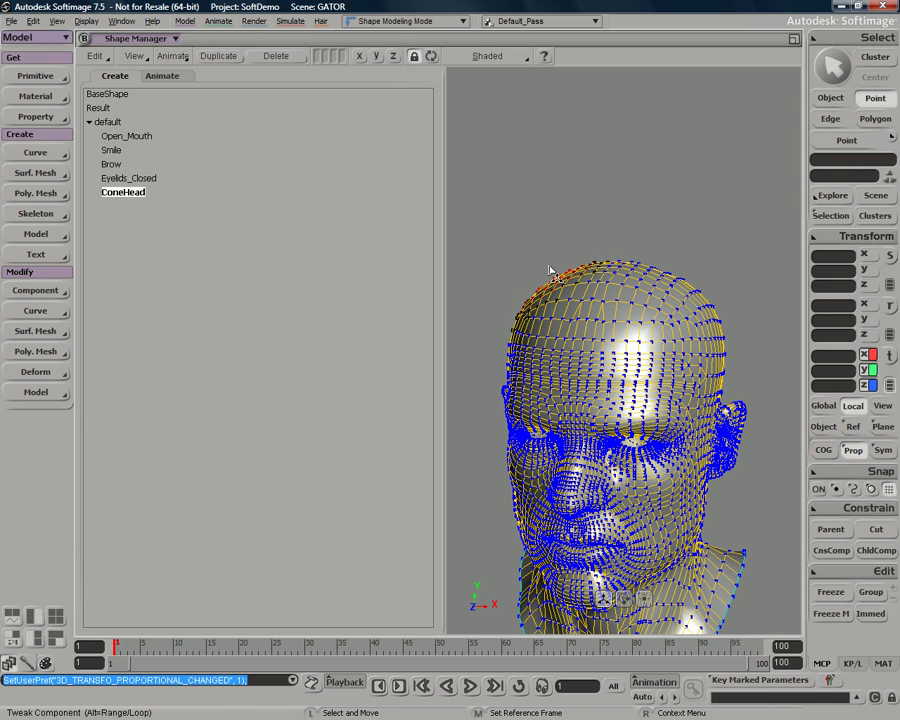
click(641, 271)
drag(641, 271, 562, 195)
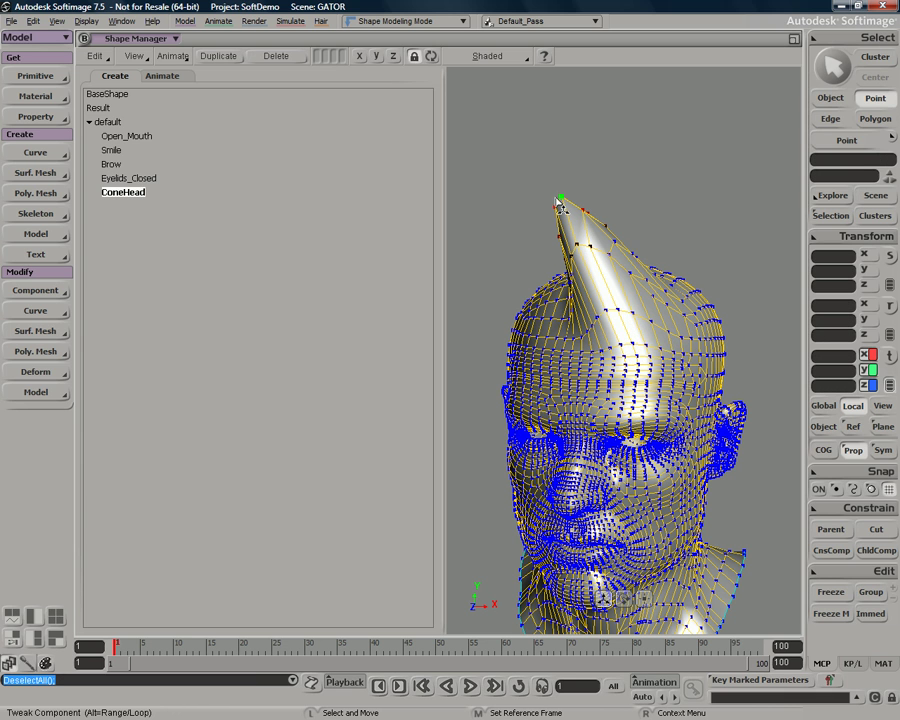
key(ctrl+z)
Step: Enlarge the proportional distance, pull the crown's top point straight up into a tall cone, and check the ConeHead shape against Eyelids_Closed
key(r)
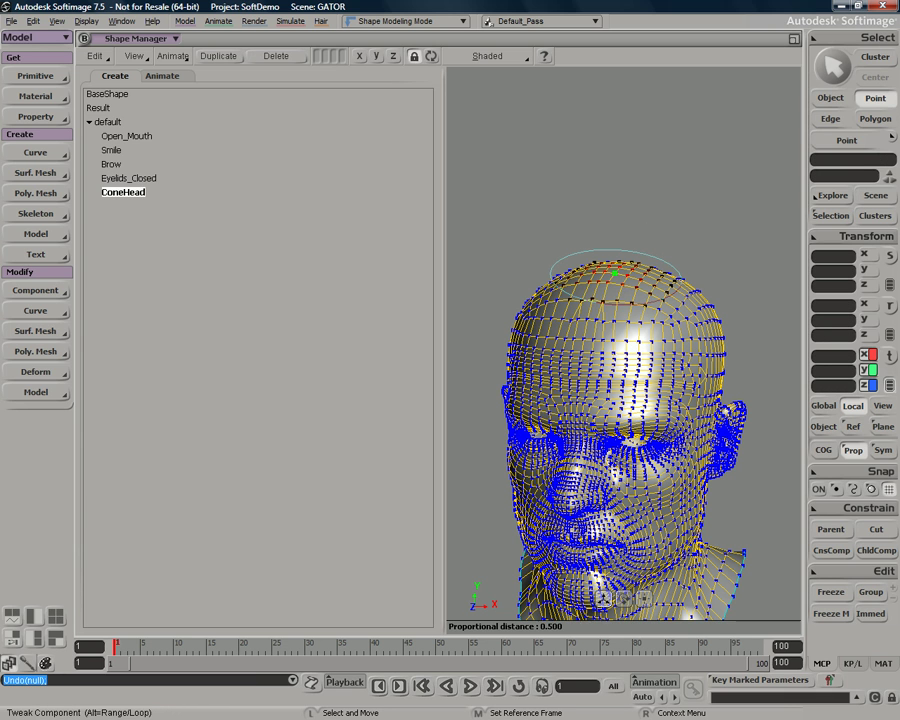
drag(615, 284, 662, 284)
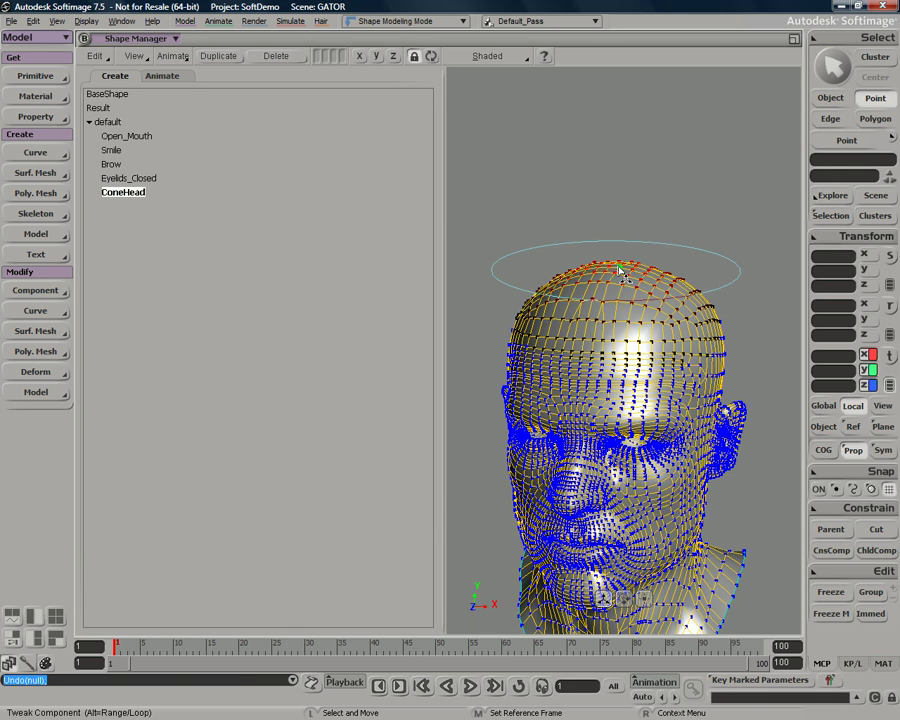
drag(619, 268, 620, 70)
key(o)
drag(706, 285, 648, 372)
key(space)
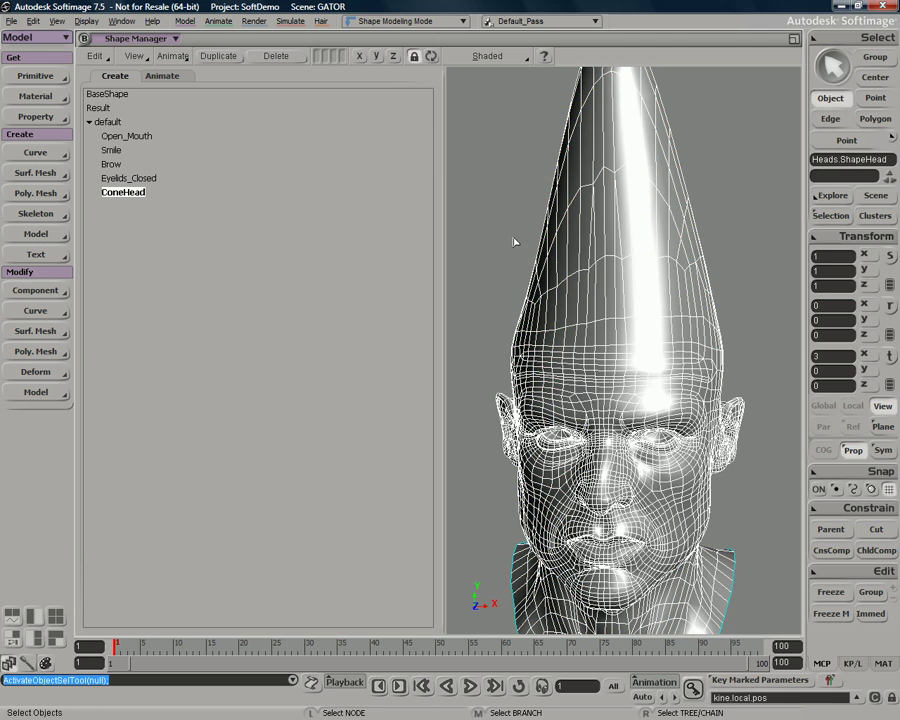
click(117, 180)
click(119, 193)
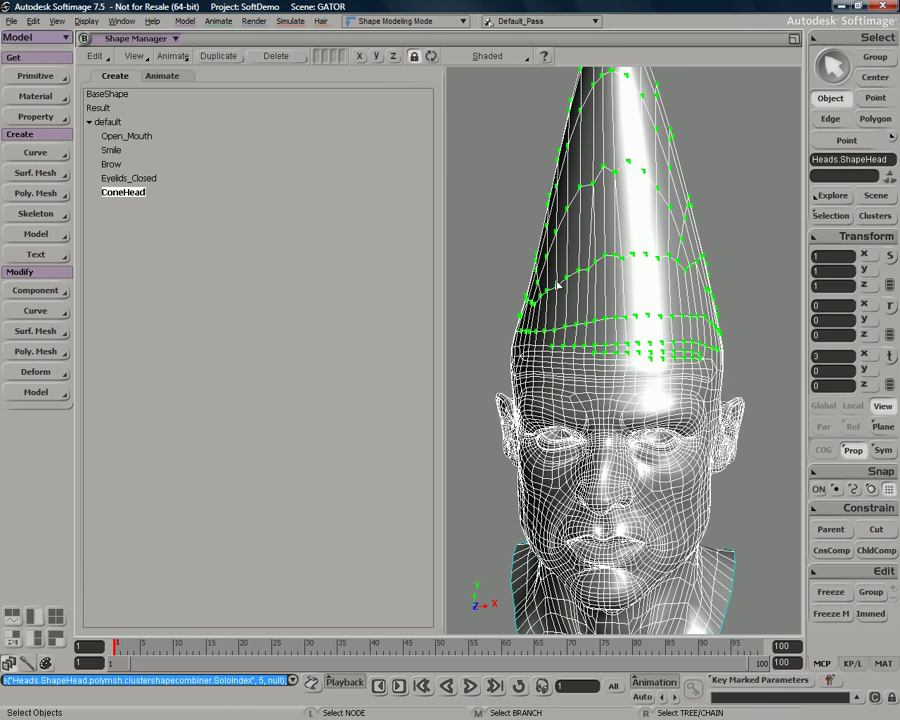
Step: Remove the animation from the ConeHead weight, and test the ConeHead and Eyelids_Closed weights, leaving both at 0
click(162, 76)
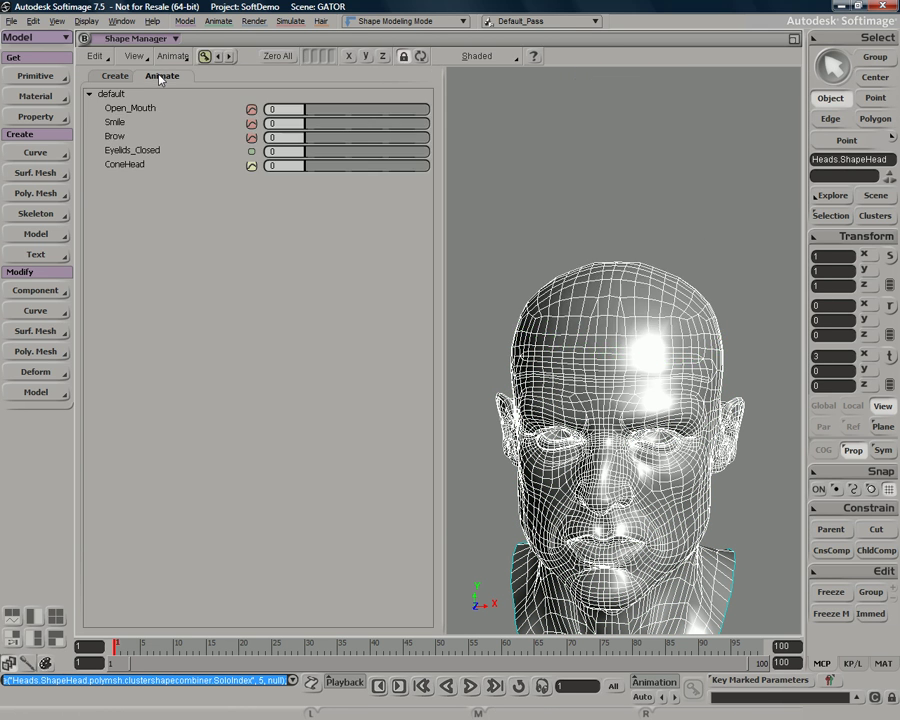
drag(312, 166, 258, 175)
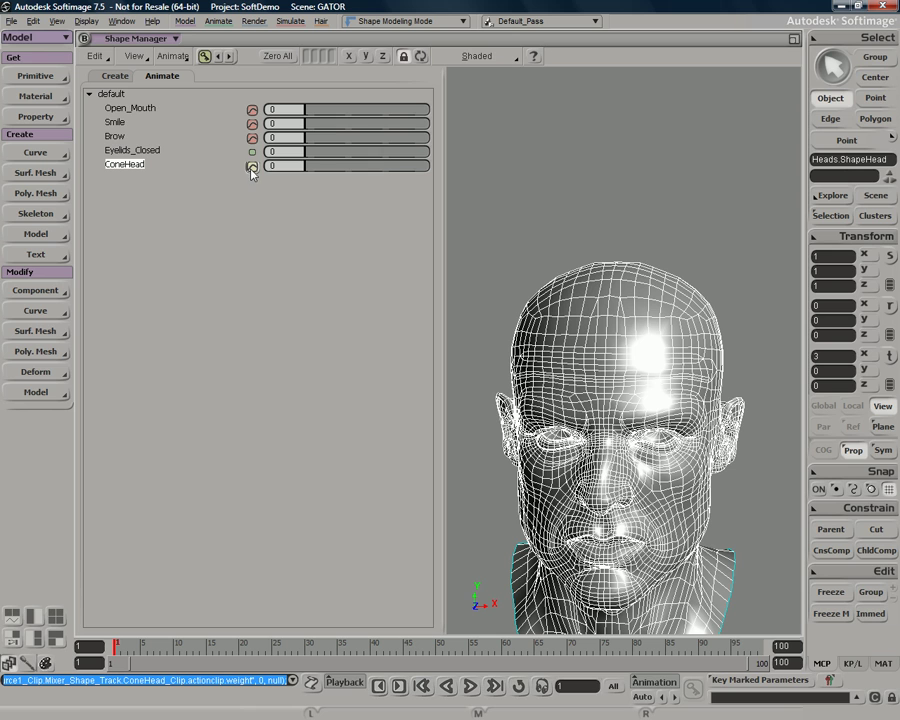
right_click(252, 170)
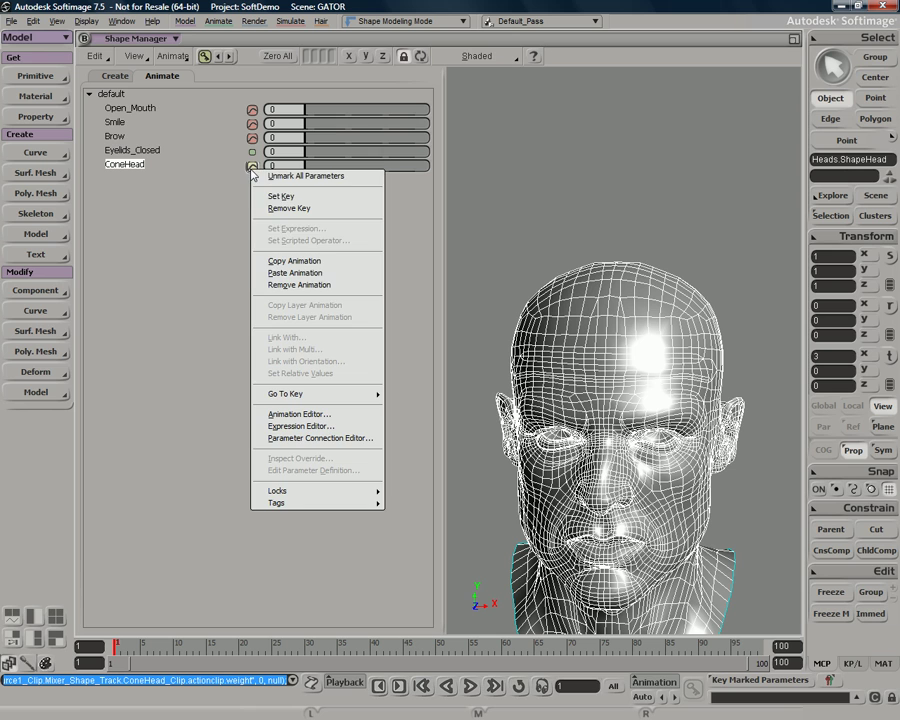
click(281, 287)
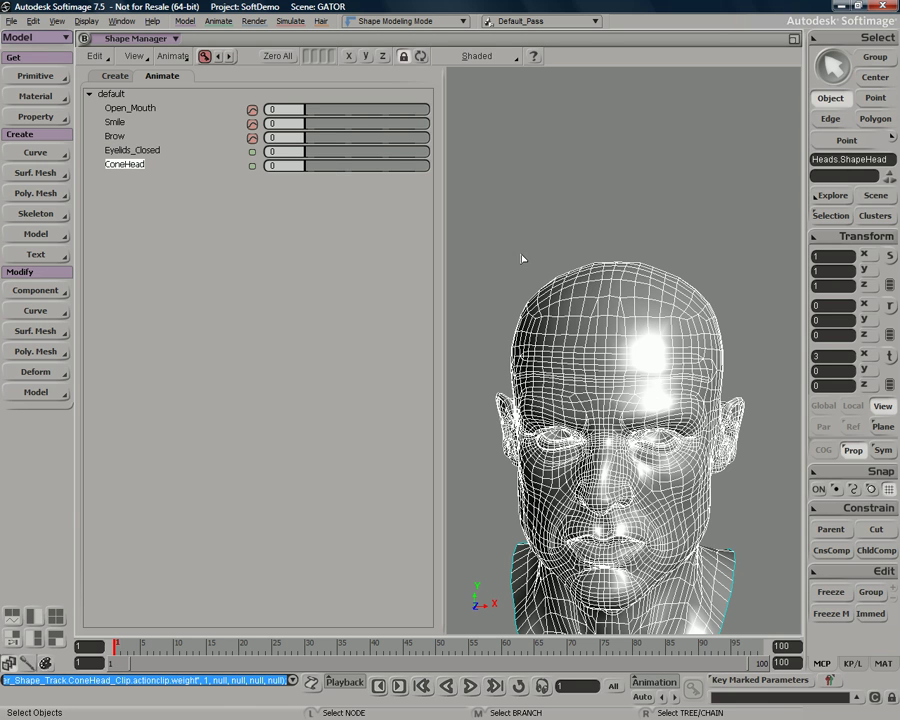
drag(330, 158, 300, 158)
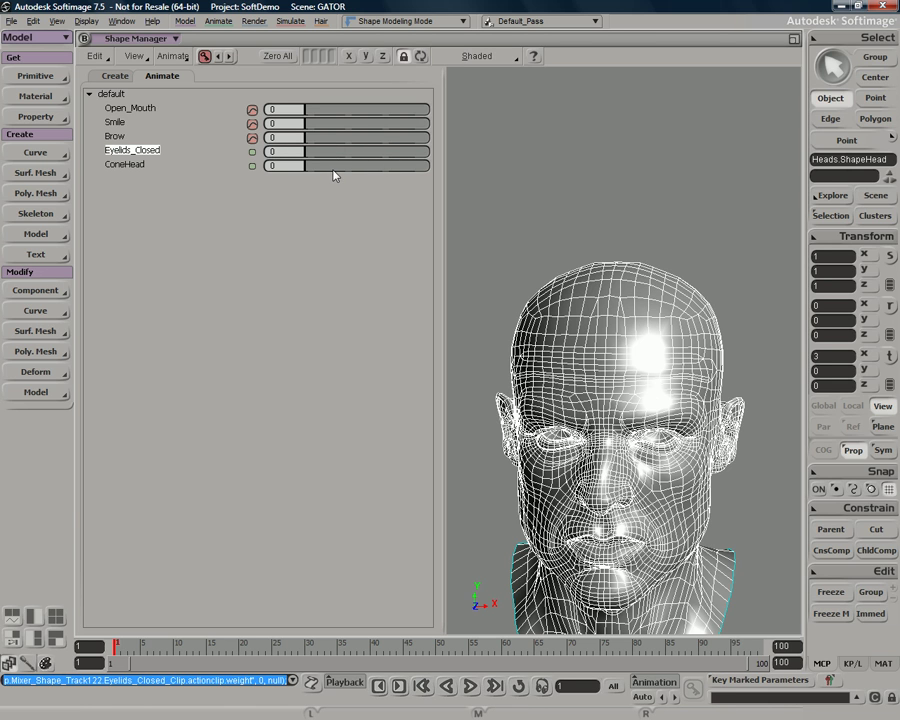
Step: Deselect the head, replace the Shape Manager with the User view, and scrub the animation on both heads, ending at frame 1
click(624, 255)
key(z)
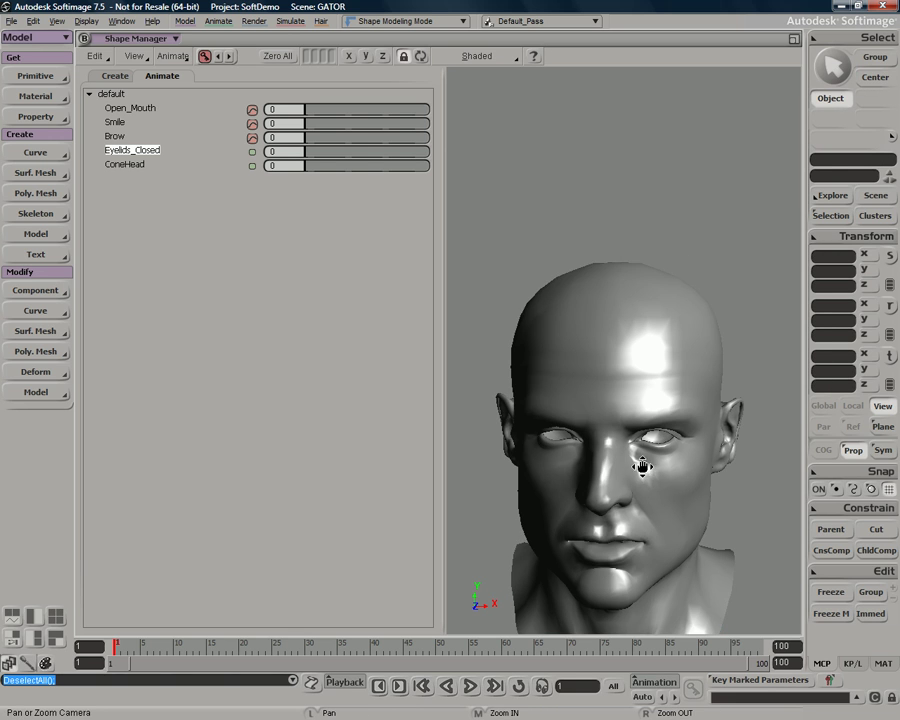
drag(643, 468, 643, 390)
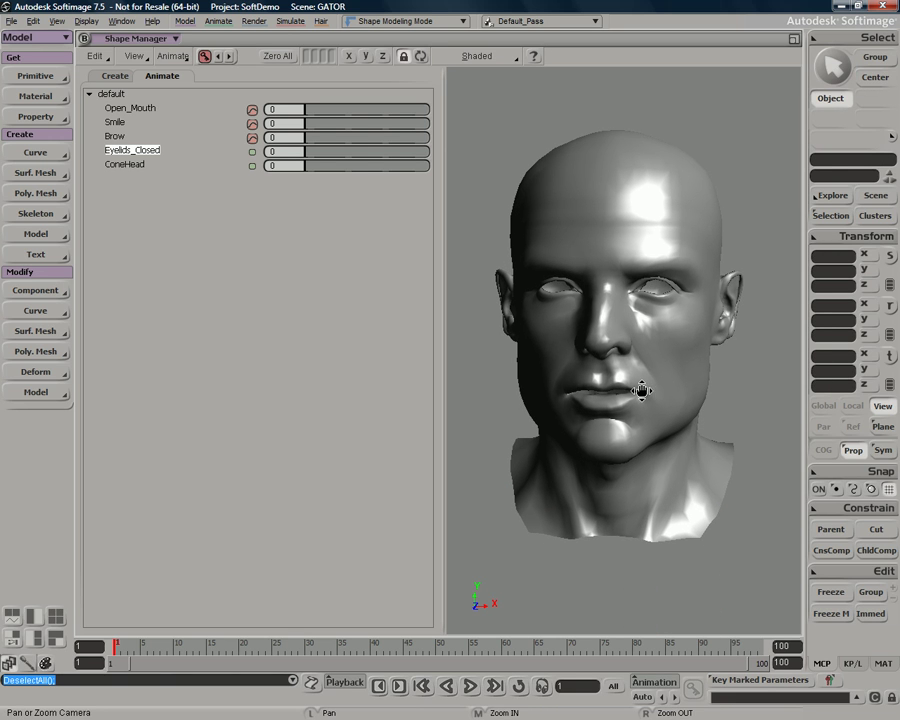
click(145, 40)
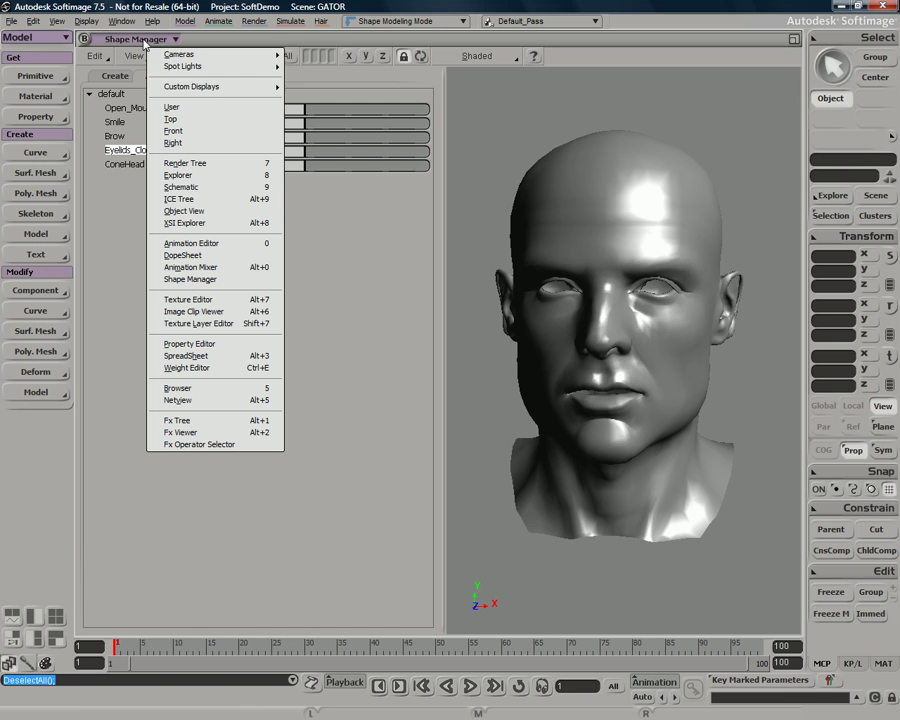
click(180, 108)
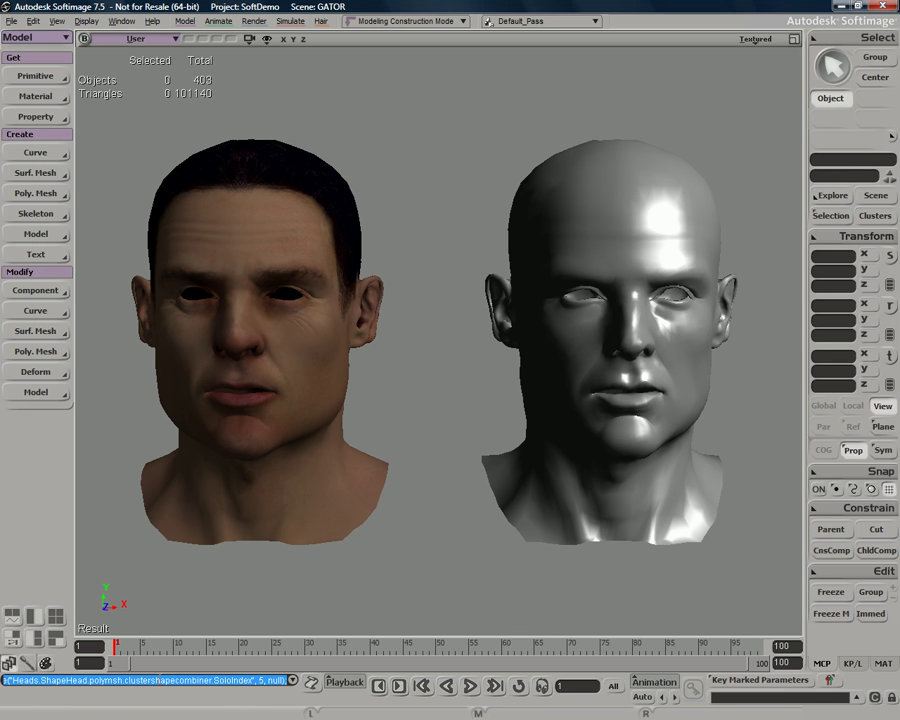
drag(125, 646, 75, 643)
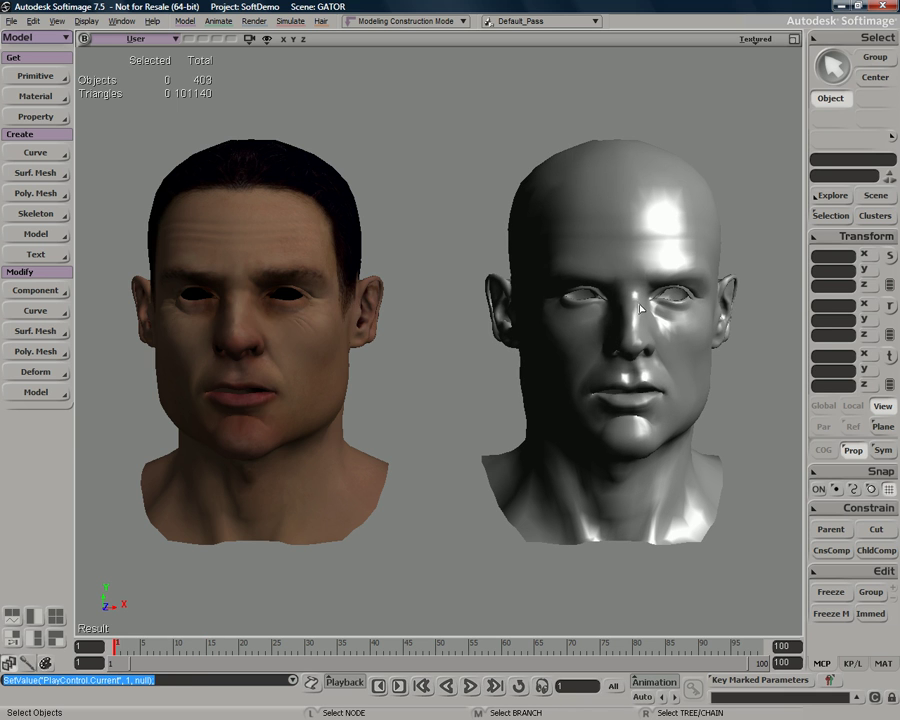
Step: Reset all transforms of ShapeHead so it overlaps the textured Updated_HighRes head, and deselect it
click(333, 249)
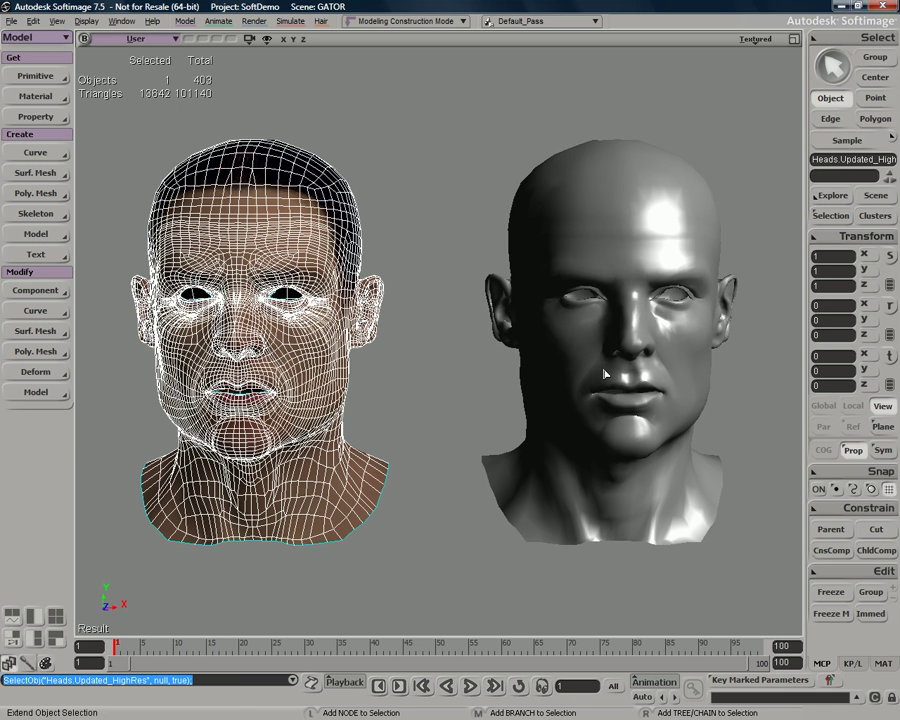
shift+click(600, 300)
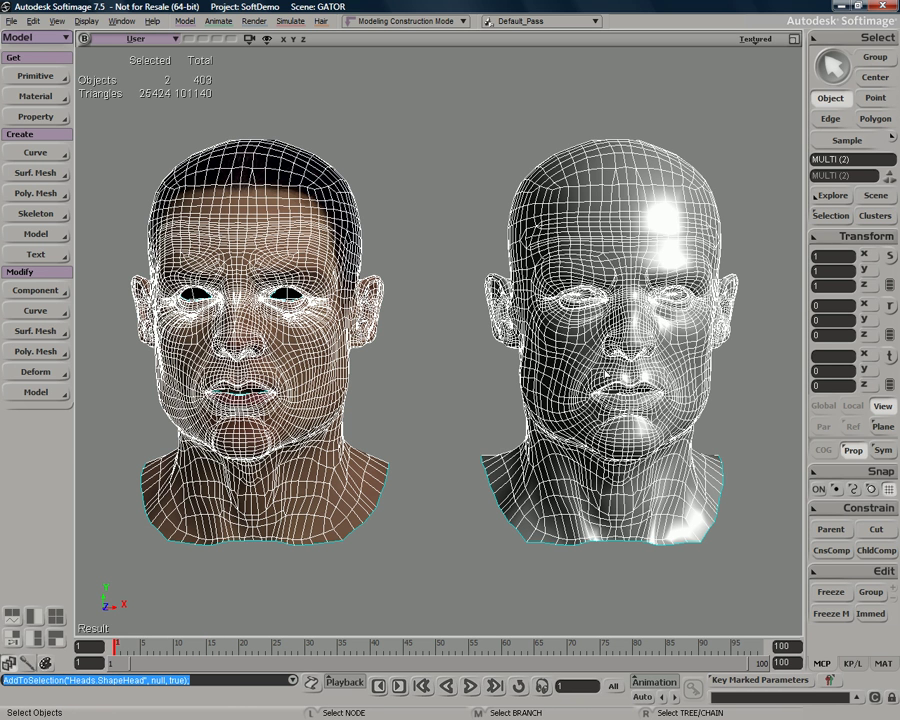
click(528, 227)
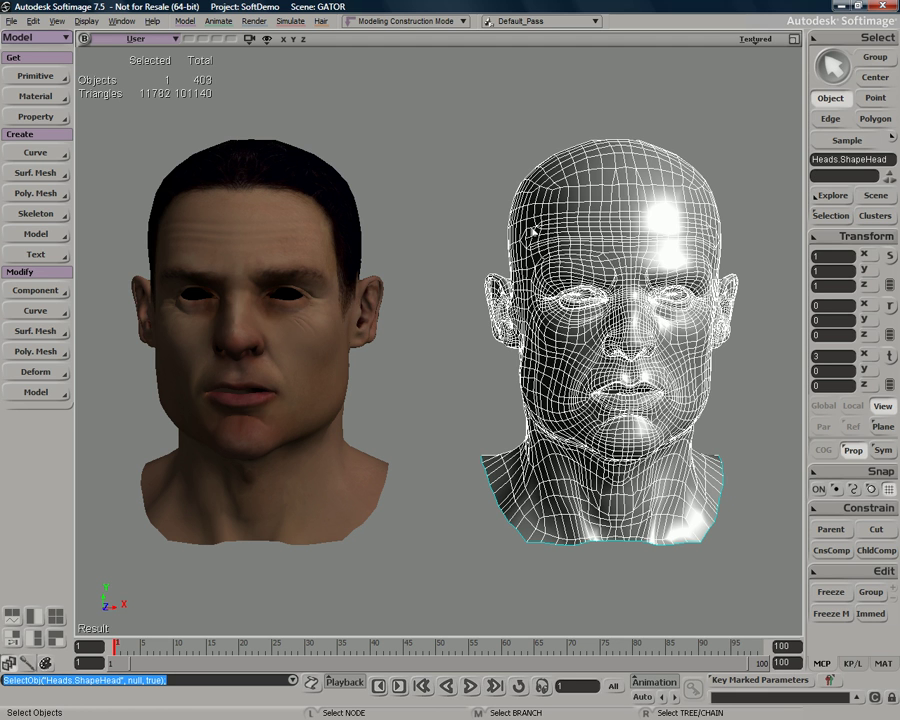
click(215, 191)
drag(526, 137, 575, 227)
key(ctrl+shift)
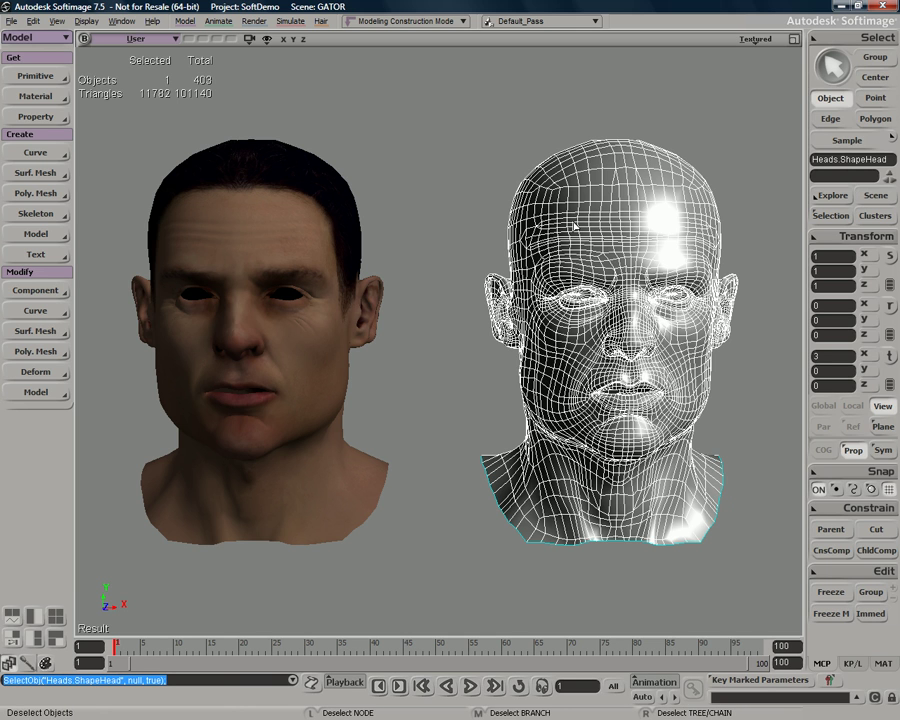
key(ctrl+shift+r)
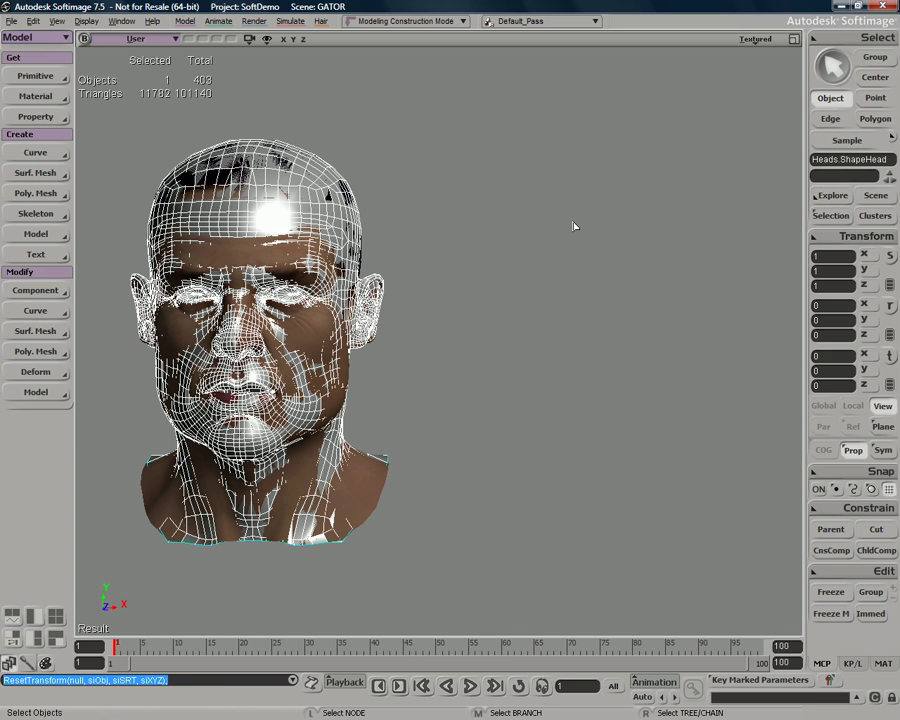
key(f)
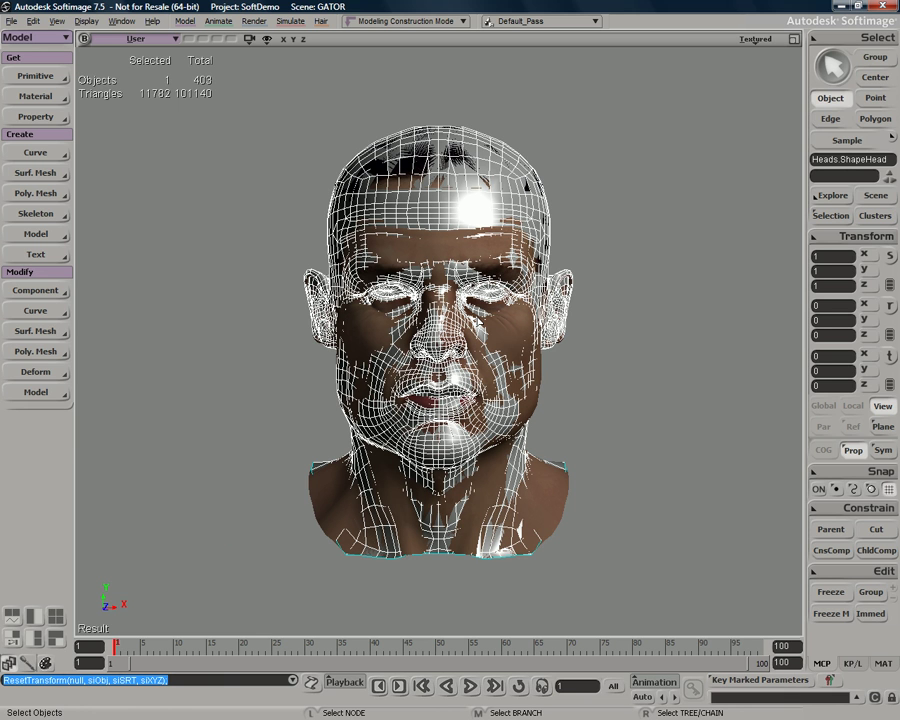
scroll(767, 273, up, 2)
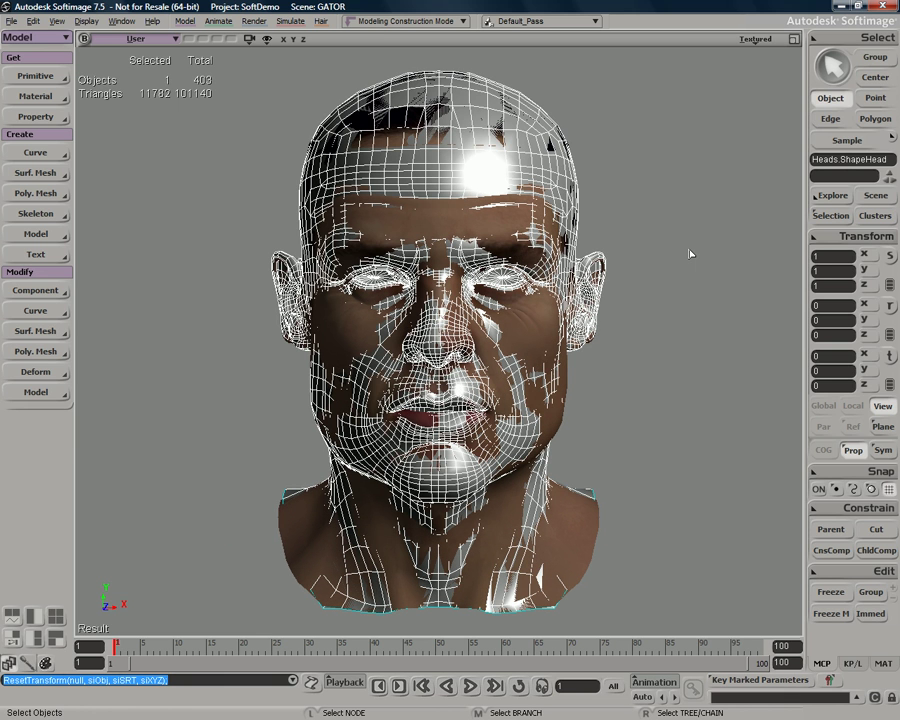
click(690, 216)
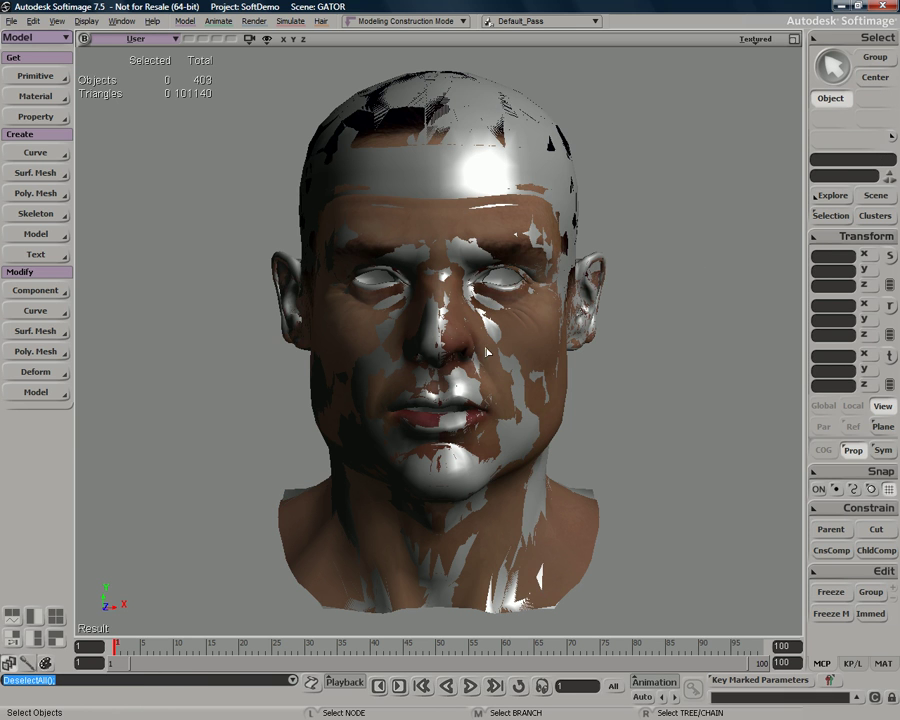
Step: Apply GATOR to Updated_HighRes with ShapeHead as the source, and transfer the shape animation and envelope weights
click(537, 319)
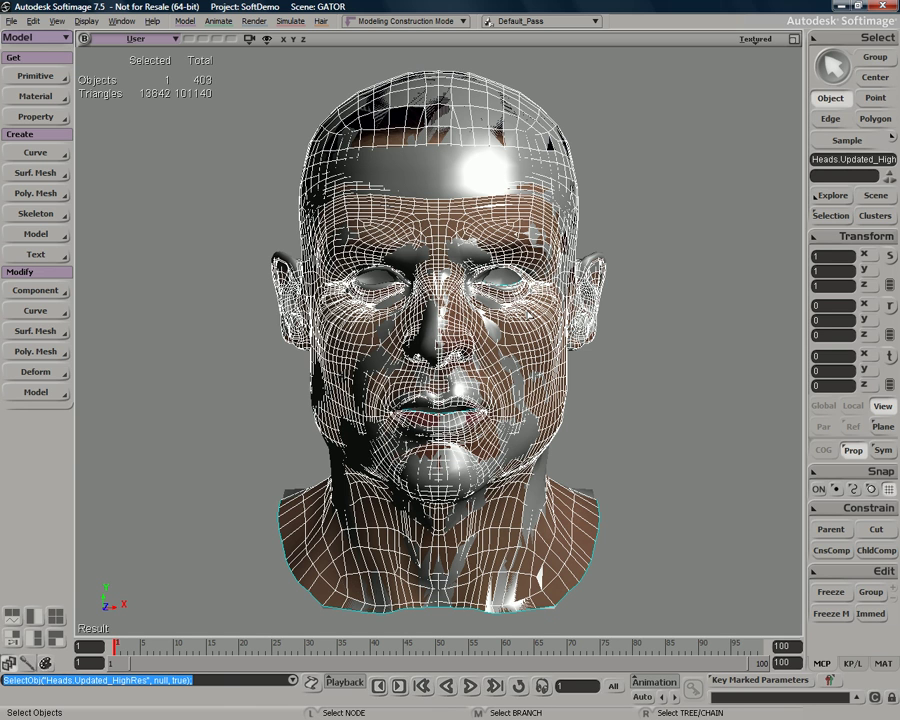
click(36, 116)
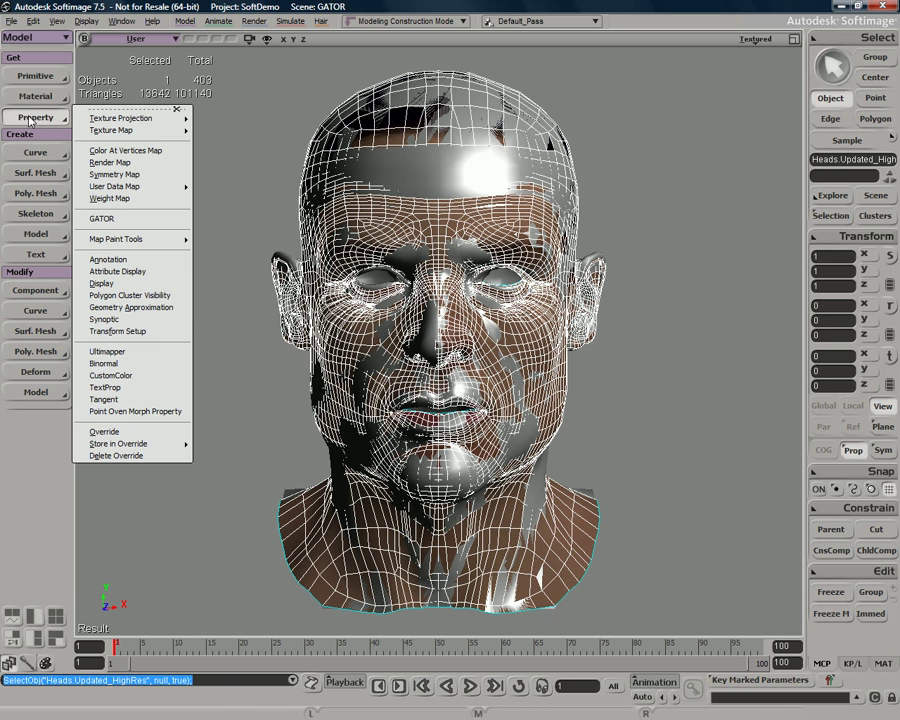
click(103, 220)
click(294, 120)
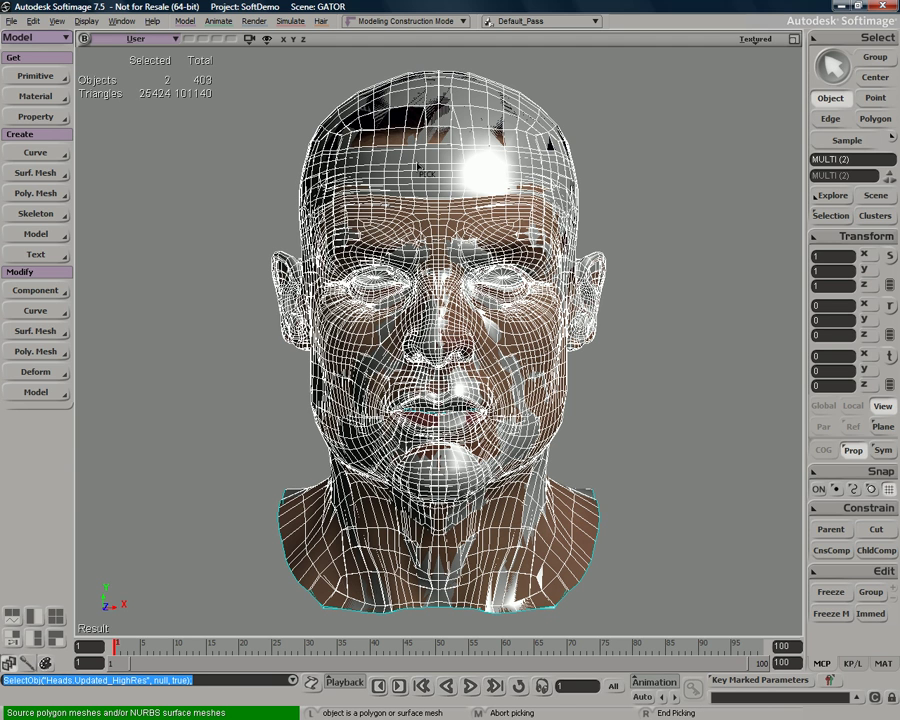
right_click(669, 124)
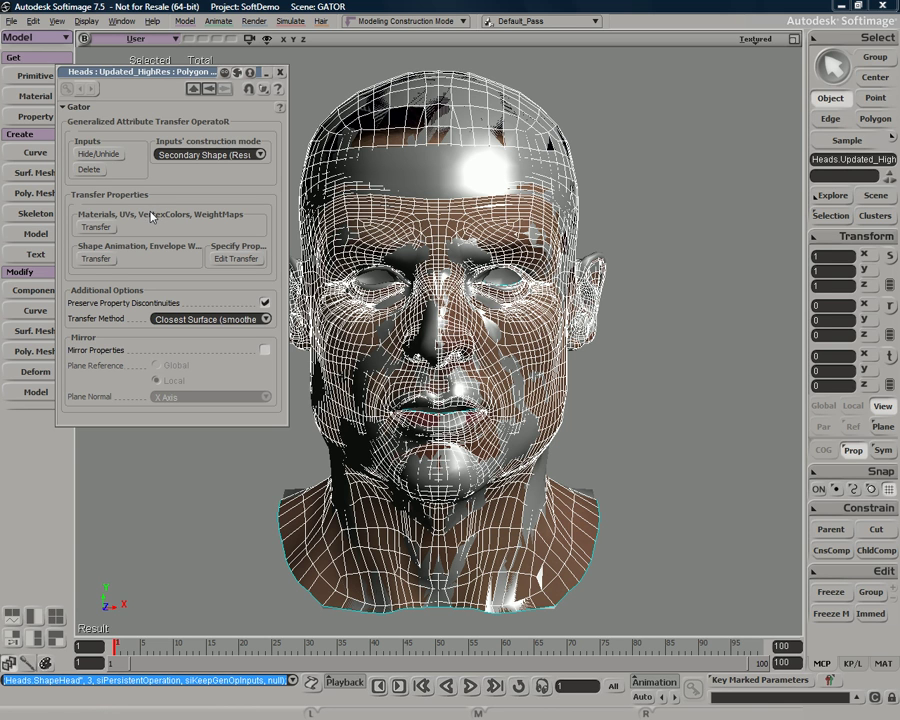
click(96, 259)
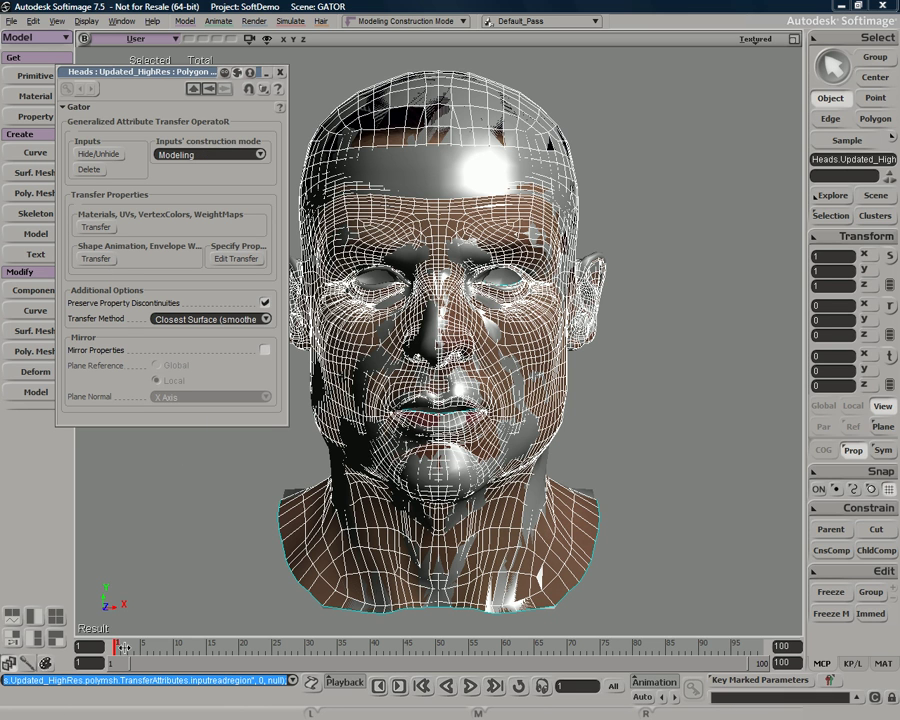
Step: Scrub to frame 6 to check the transferred shape animation, and return to frame 1
drag(122, 647, 156, 640)
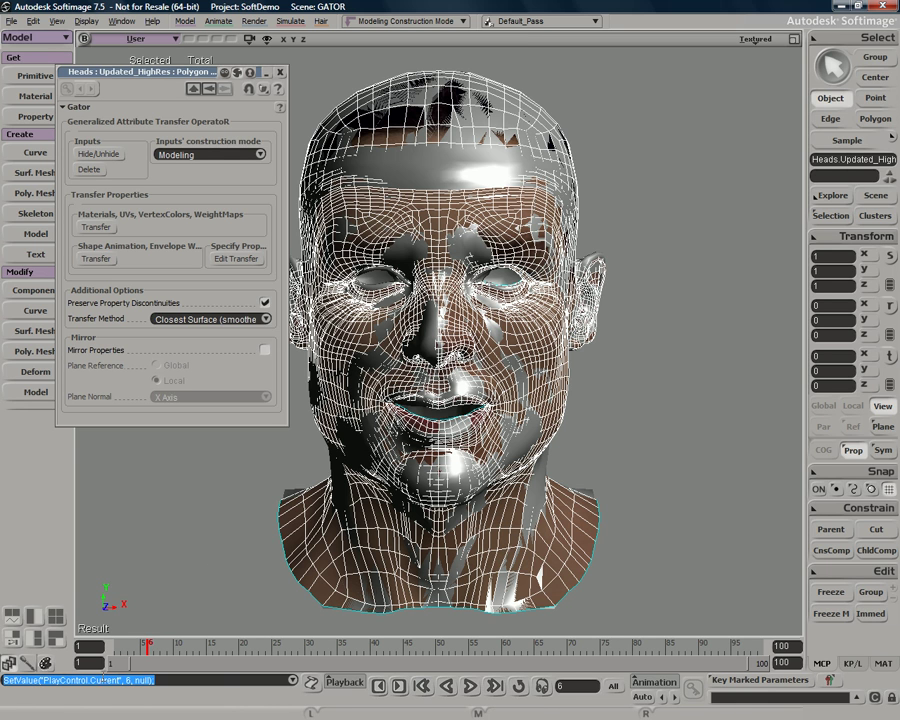
click(116, 645)
mouse_move(113, 650)
mouse_down()
mouse_move(189, 645)
mouse_move(112, 646)
mouse_up()
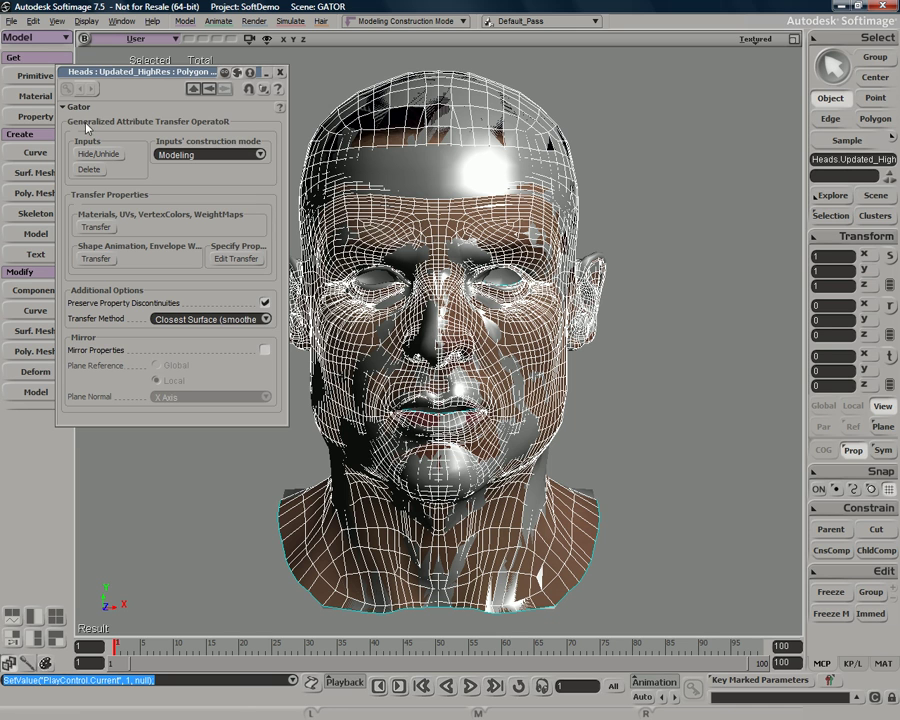
Step: Delete the GATOR input head, and scrub the animation on the remaining textured head, ending at frame 1 with nothing selected
click(90, 170)
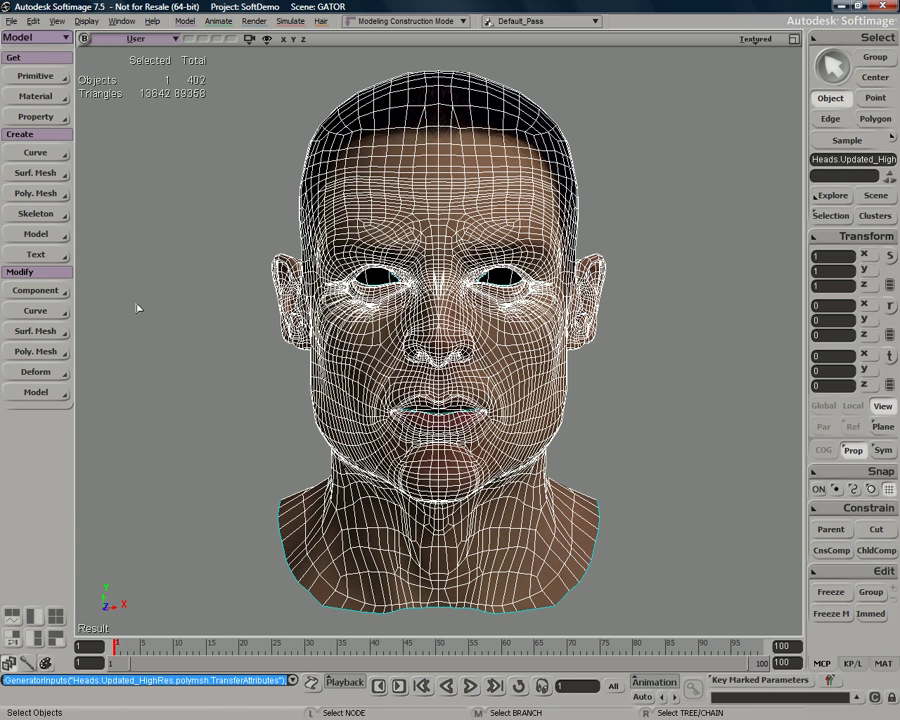
click(158, 336)
drag(121, 647, 79, 648)
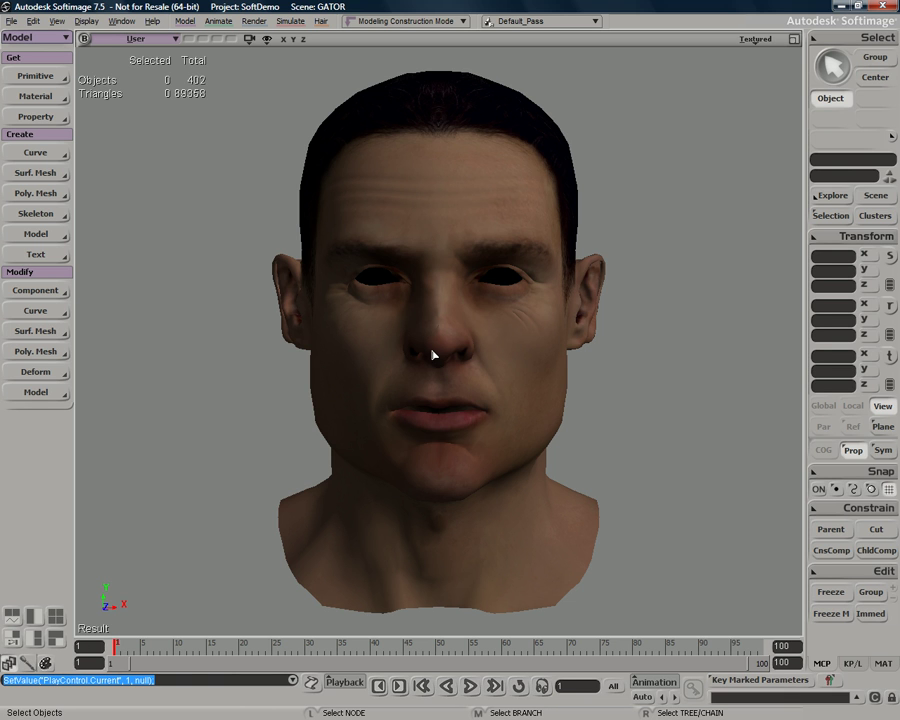
click(475, 240)
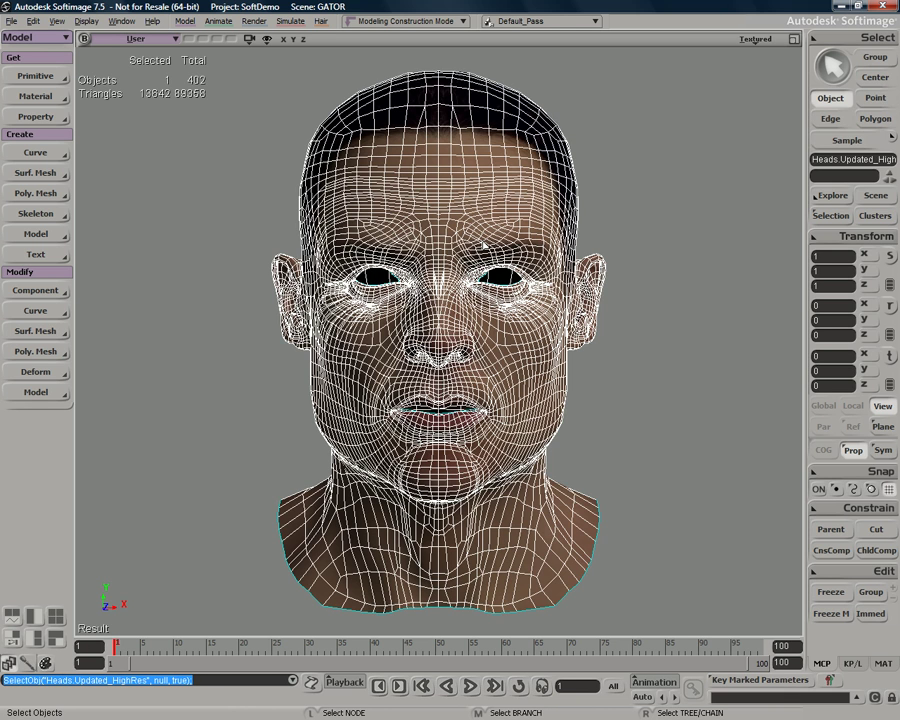
click(655, 179)
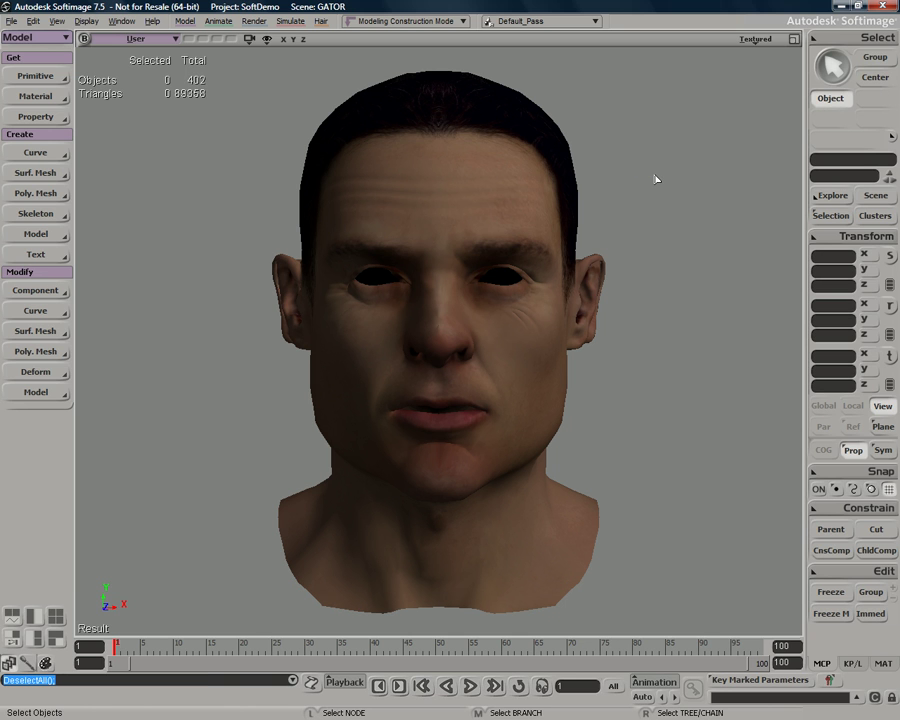
Step: Make the Hero layer visible, collapse the Scene Layer Manager, and view the character's head from the side
key(6)
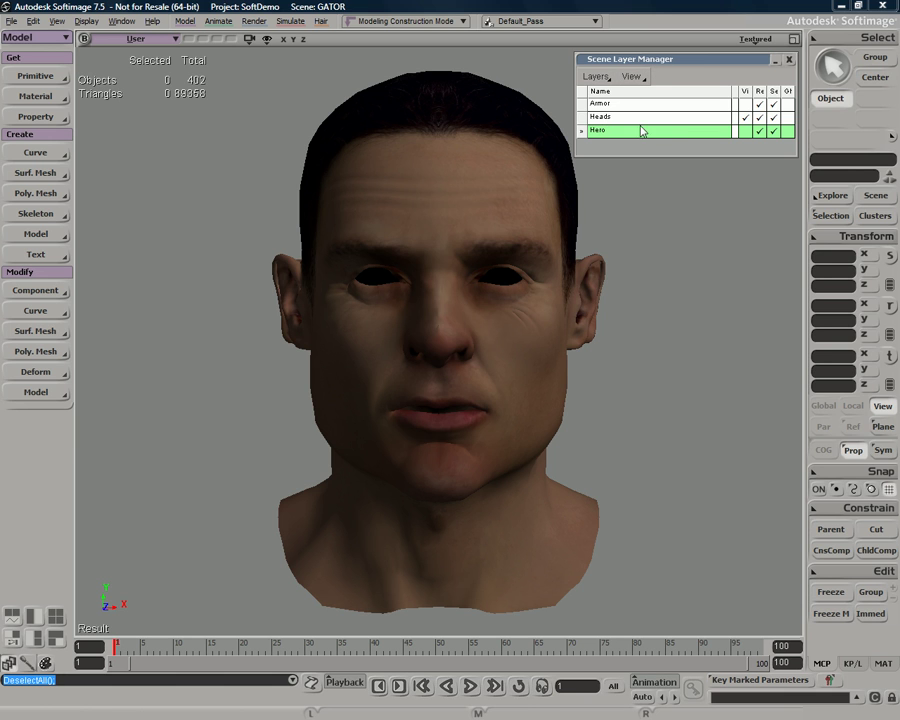
click(745, 132)
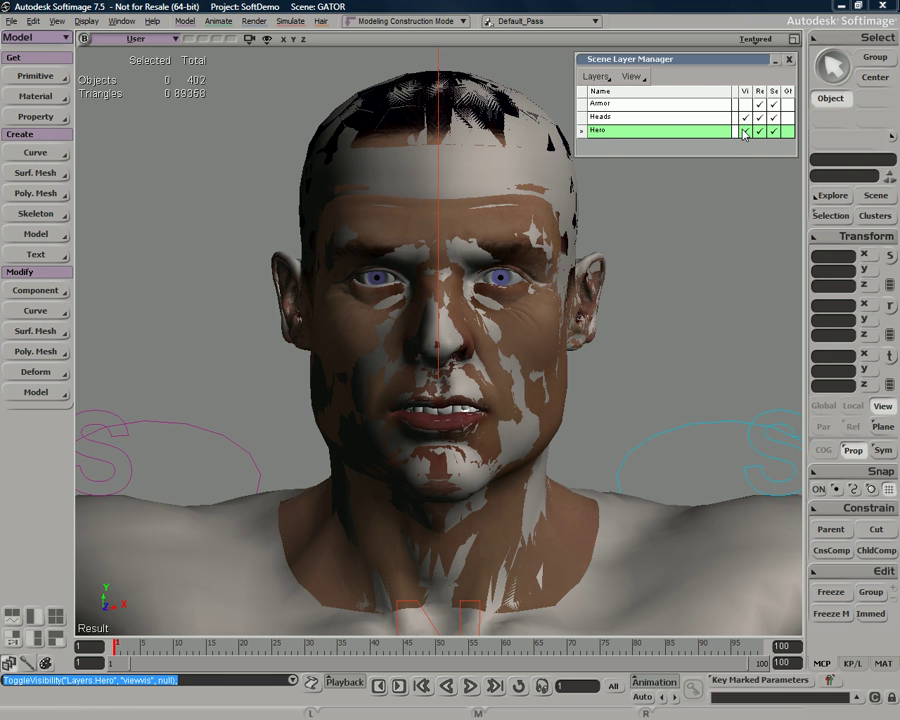
double_click(698, 60)
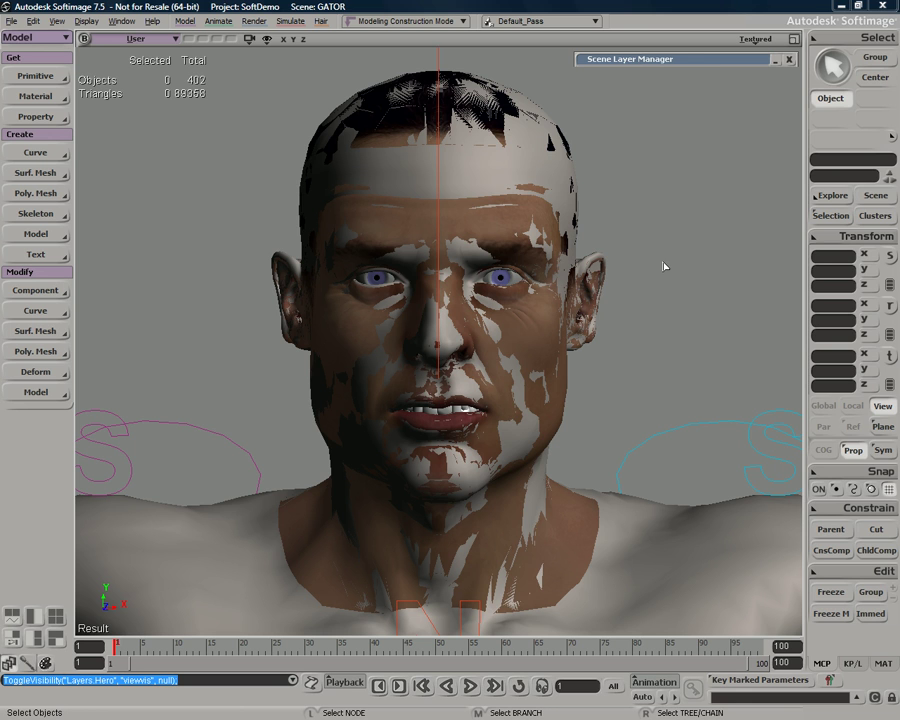
scroll(598, 210, down, 2)
key(o)
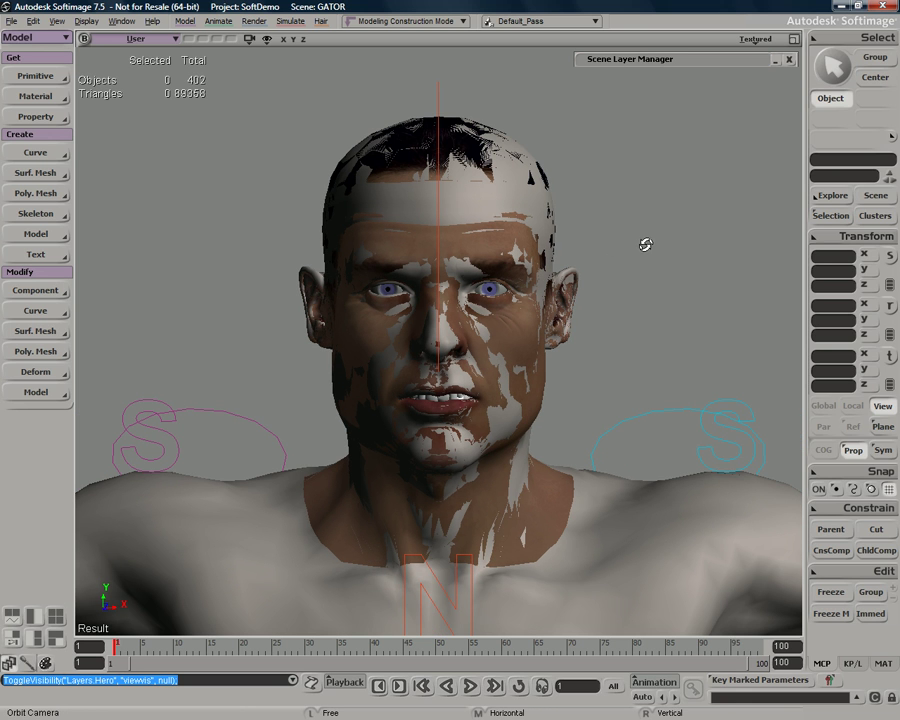
drag(661, 255, 625, 262)
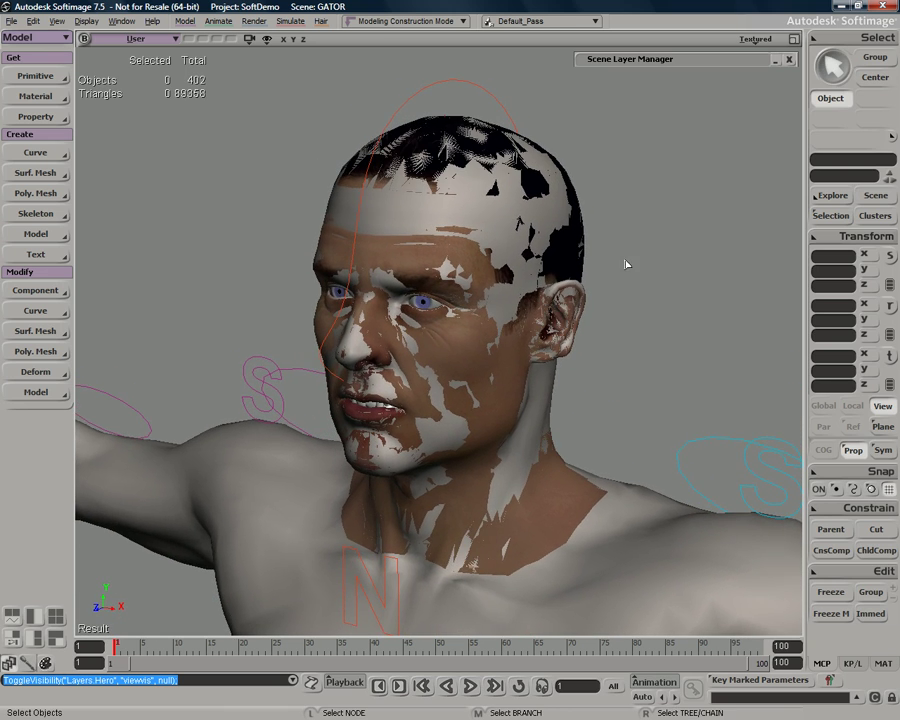
Step: Try rotating the Hero character's head_Mid_Grip control, and undo the rotation
click(424, 86)
key(c)
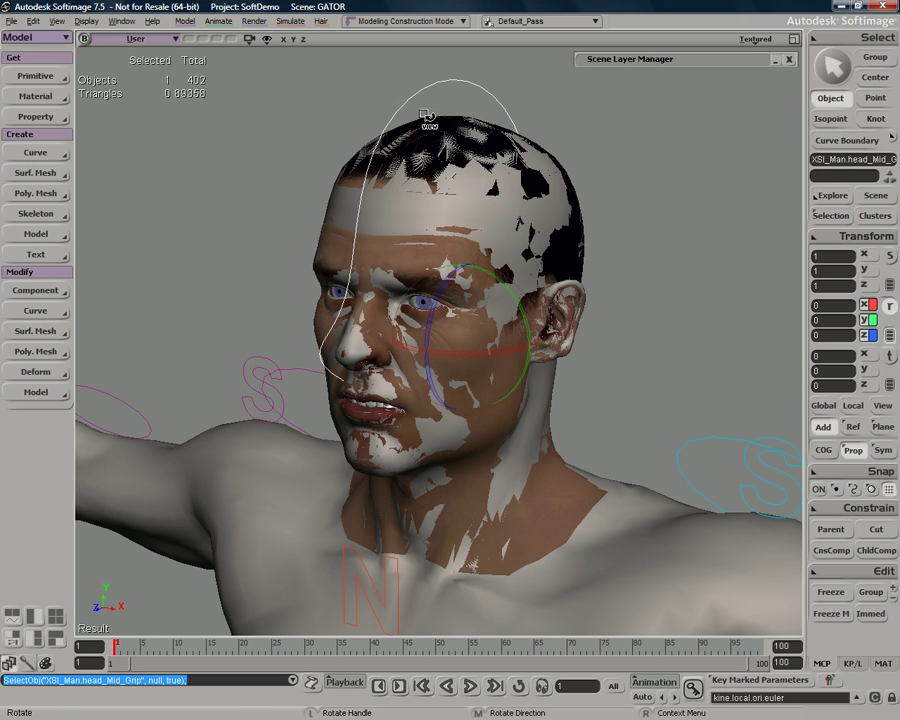
mouse_move(507, 353)
mouse_down()
mouse_move(472, 356)
mouse_move(538, 344)
mouse_move(446, 362)
mouse_move(539, 356)
mouse_move(460, 358)
mouse_move(511, 362)
mouse_up()
key(ctrl+z)
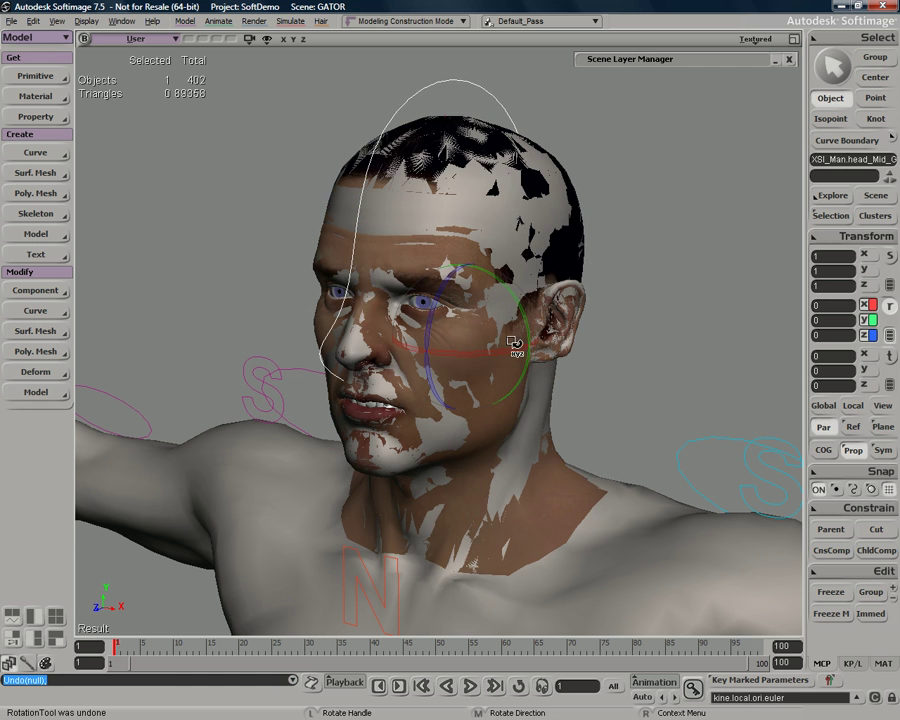
Step: Select the Hero character's body mesh, XSI_Man.Man, and display its envelope weights with the Paint Weight tool
scroll(592, 328, down, 4)
key(z)
drag(675, 502, 681, 396)
key(o)
drag(626, 458, 642, 449)
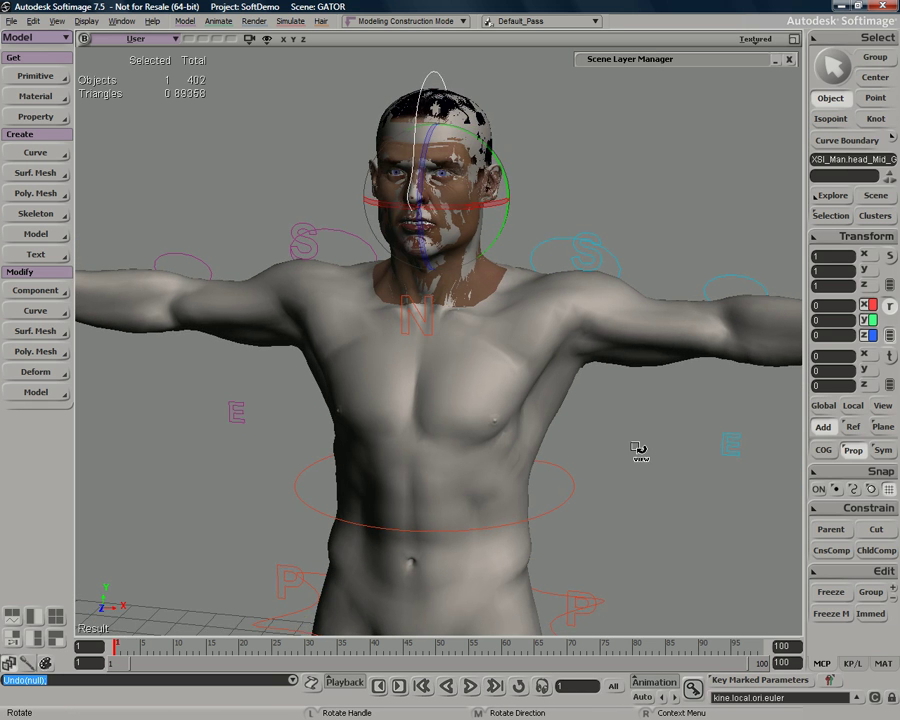
scroll(632, 445, down, 3)
drag(620, 437, 622, 394)
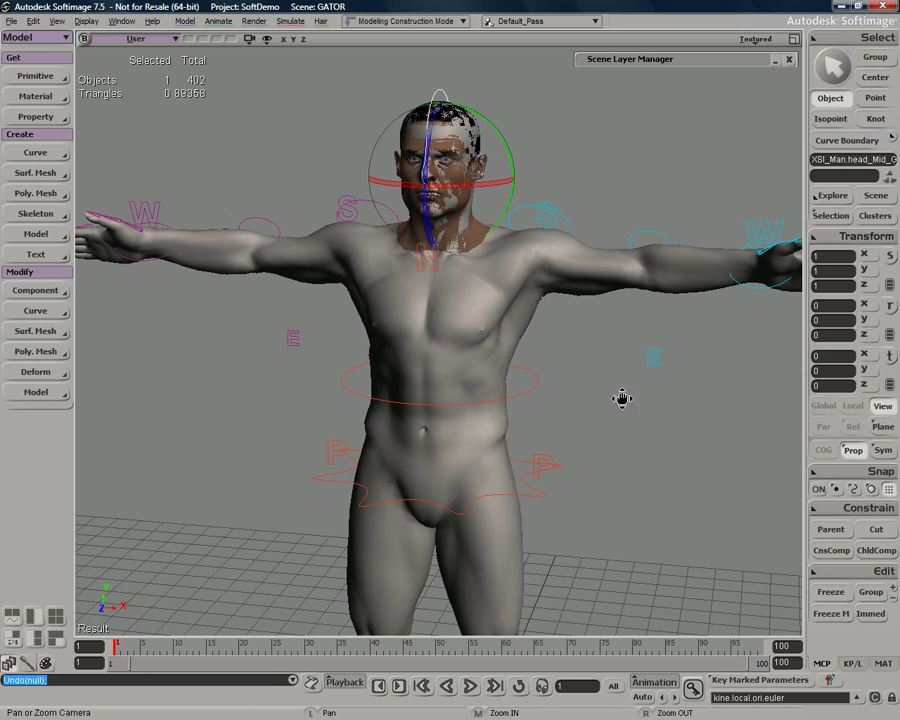
key(space)
click(443, 332)
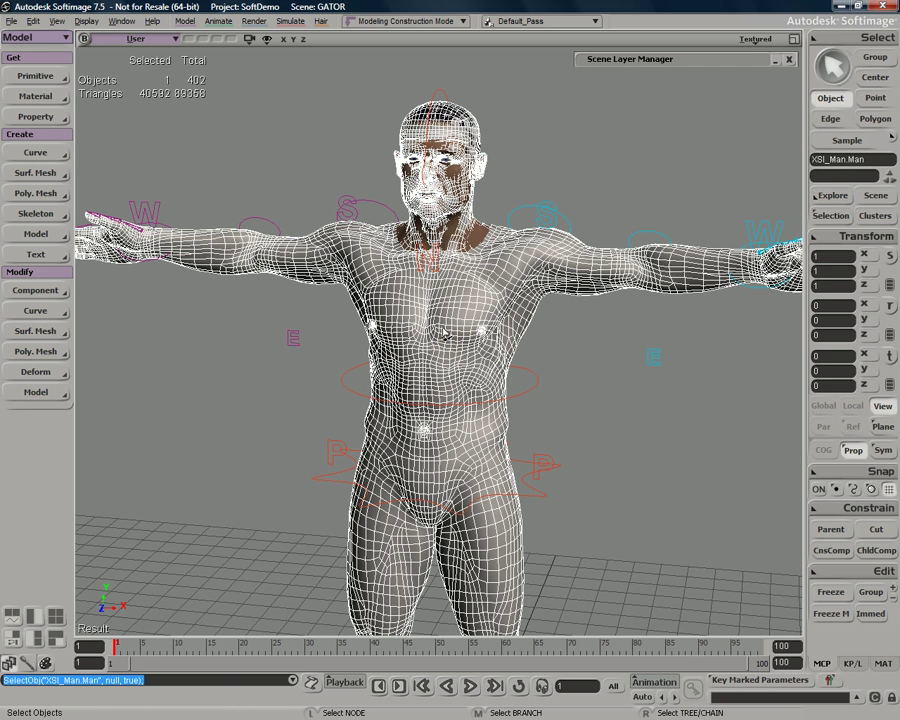
key(w)
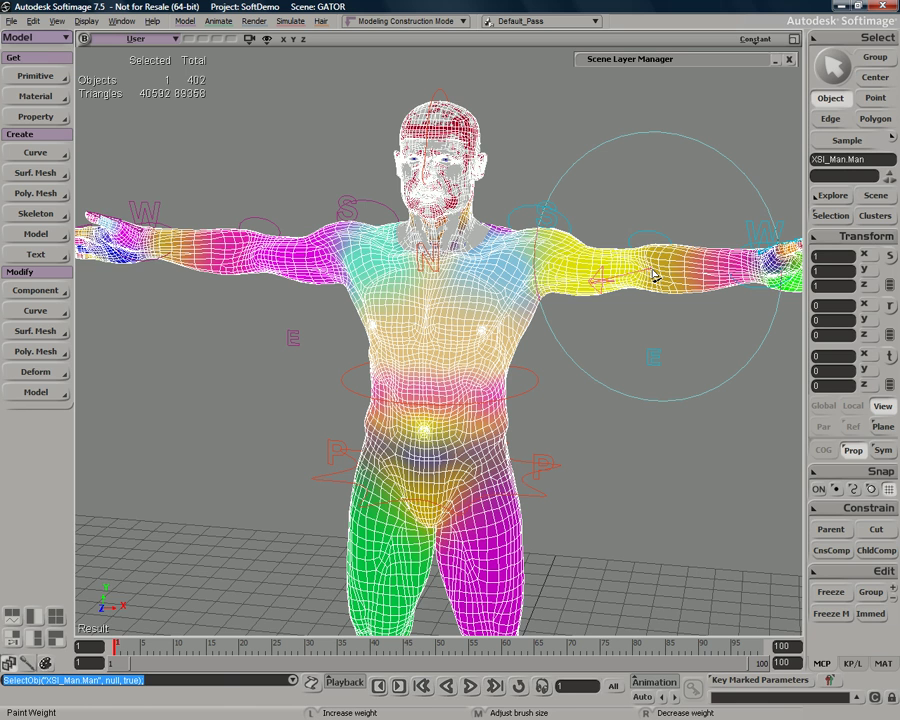
Step: Hide and redisplay the body mesh repeatedly to compare its envelope weight colours with the matching skeleton bones underneath
key(h)
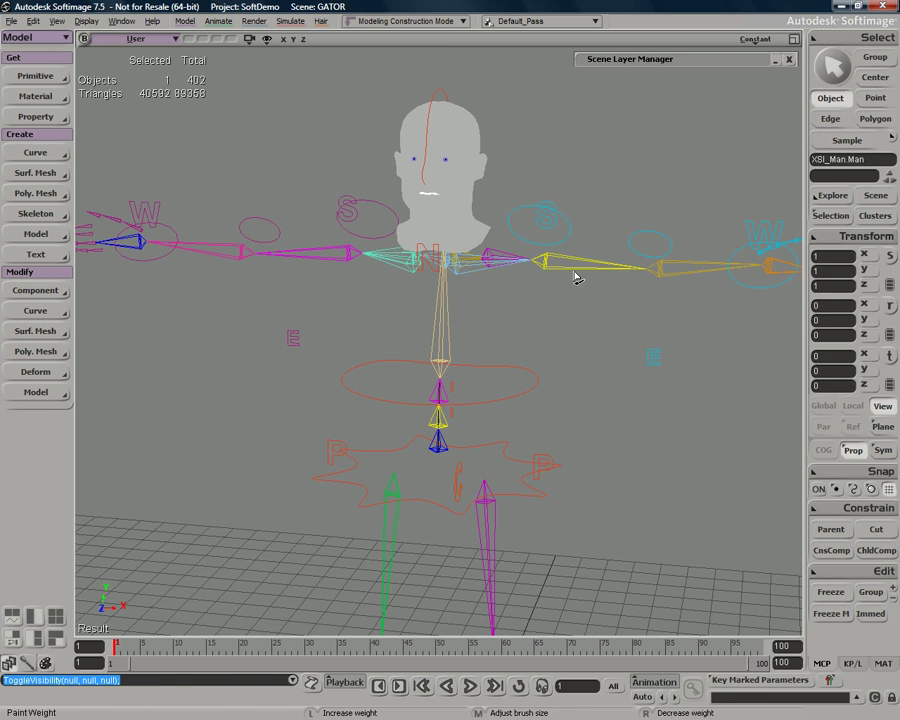
key(h)
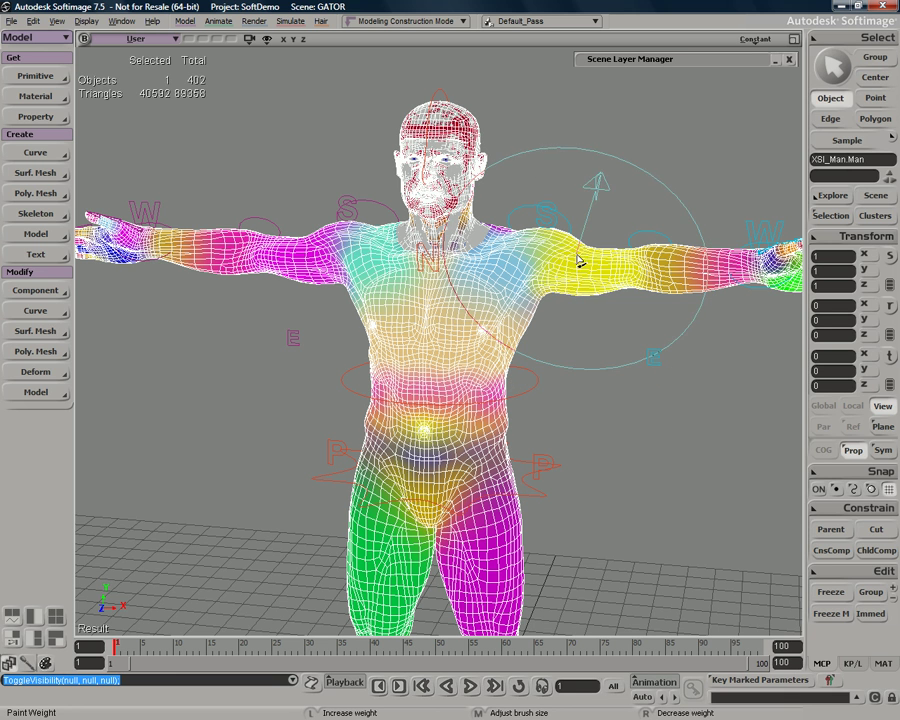
key(h)
key(h)
key(h)
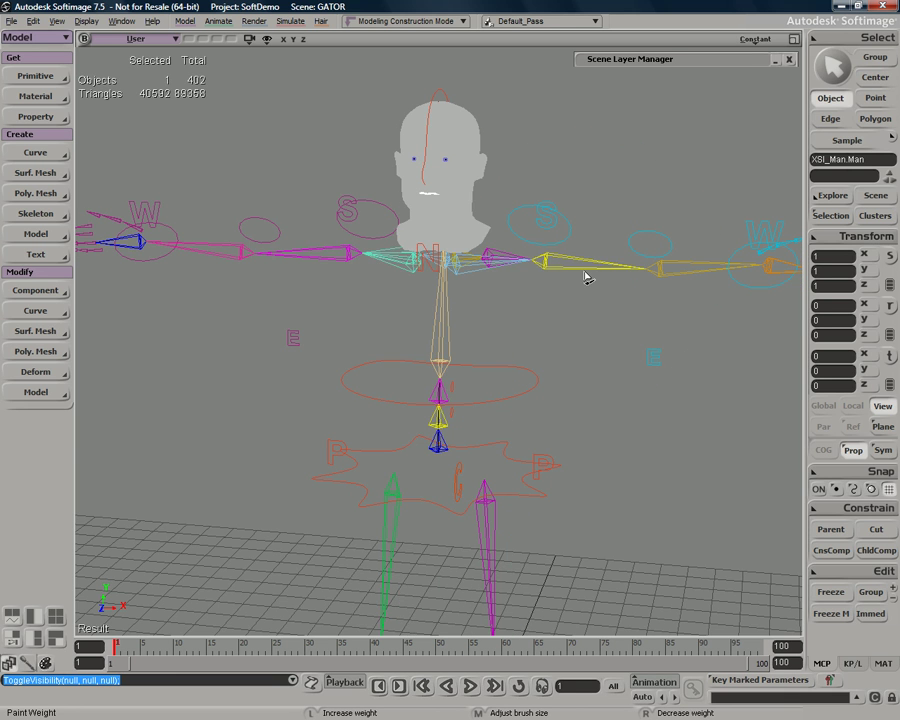
key(h)
Step: Try painting weights over the character's left shoulder with a picked deformer, undo the stroke, and pick the yellow upper-arm bone as deformer
middle_drag(585, 273, 495, 273)
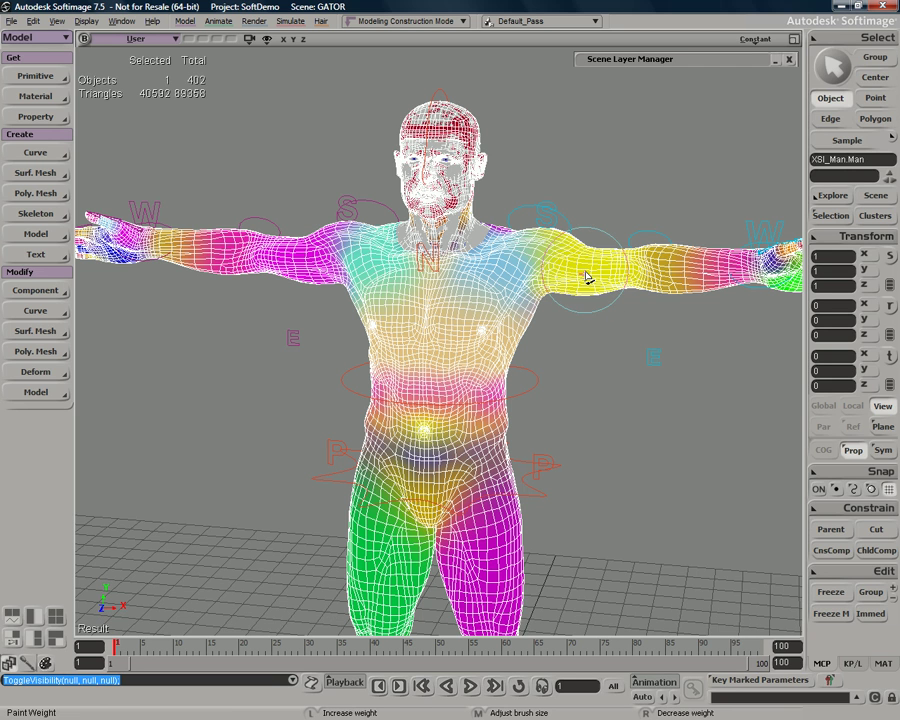
key(d)
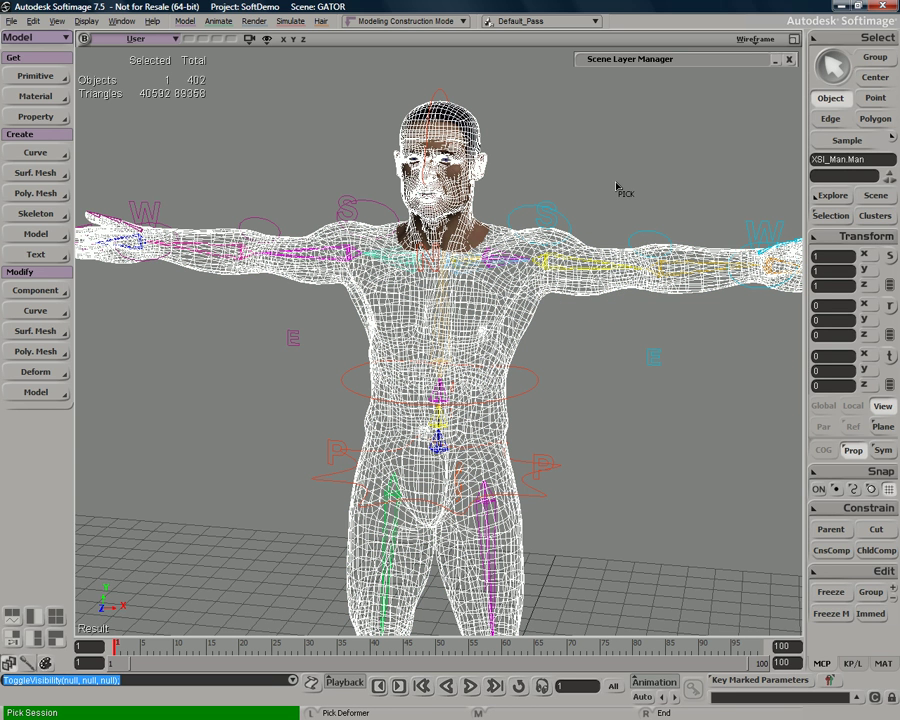
scroll(617, 187, up, 5)
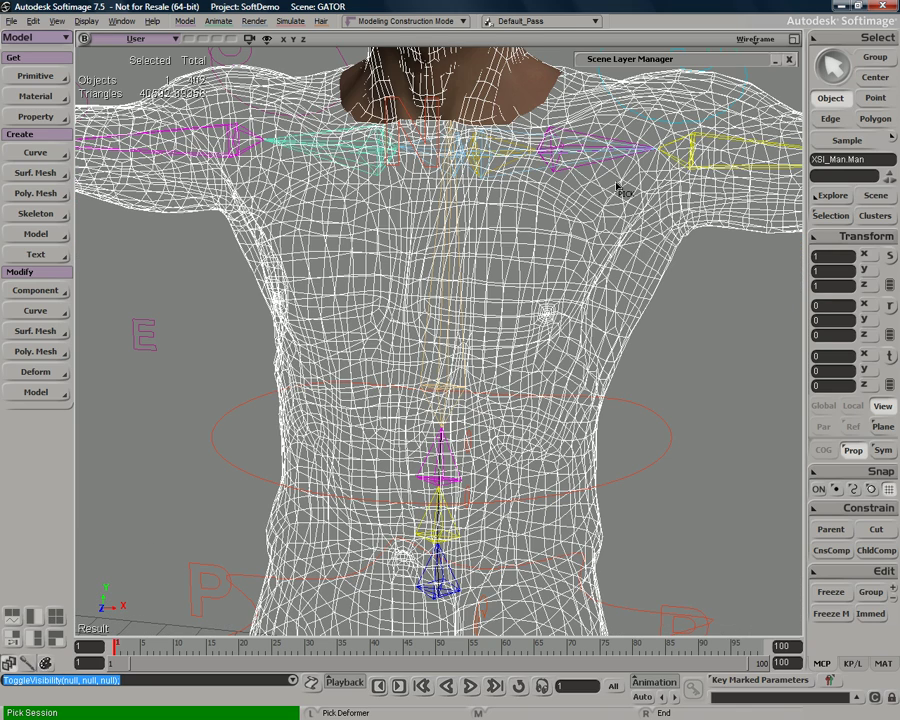
click(710, 143)
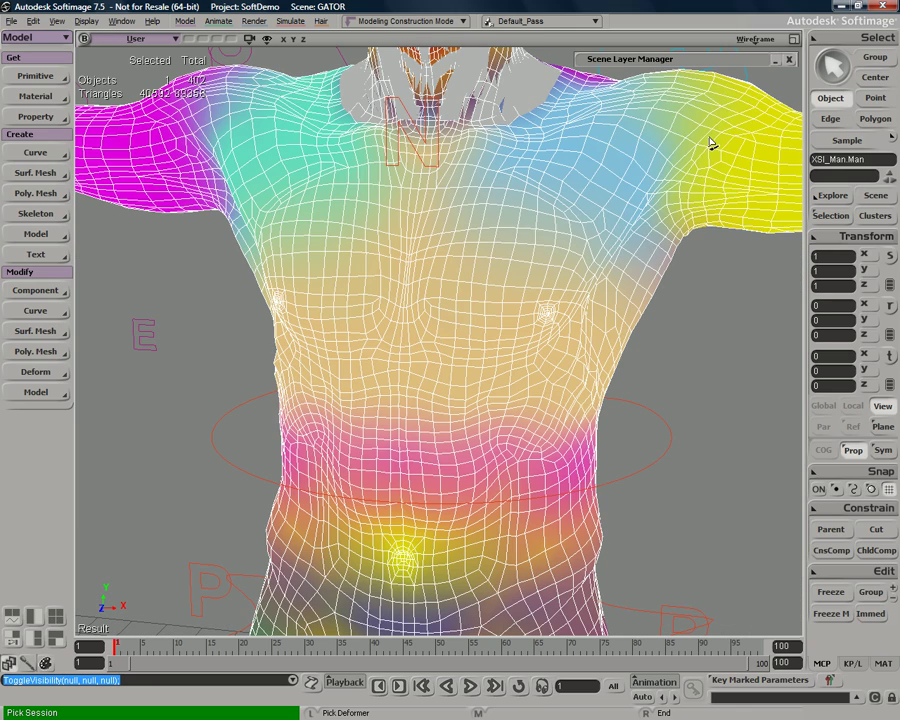
key(w)
drag(701, 145, 697, 173)
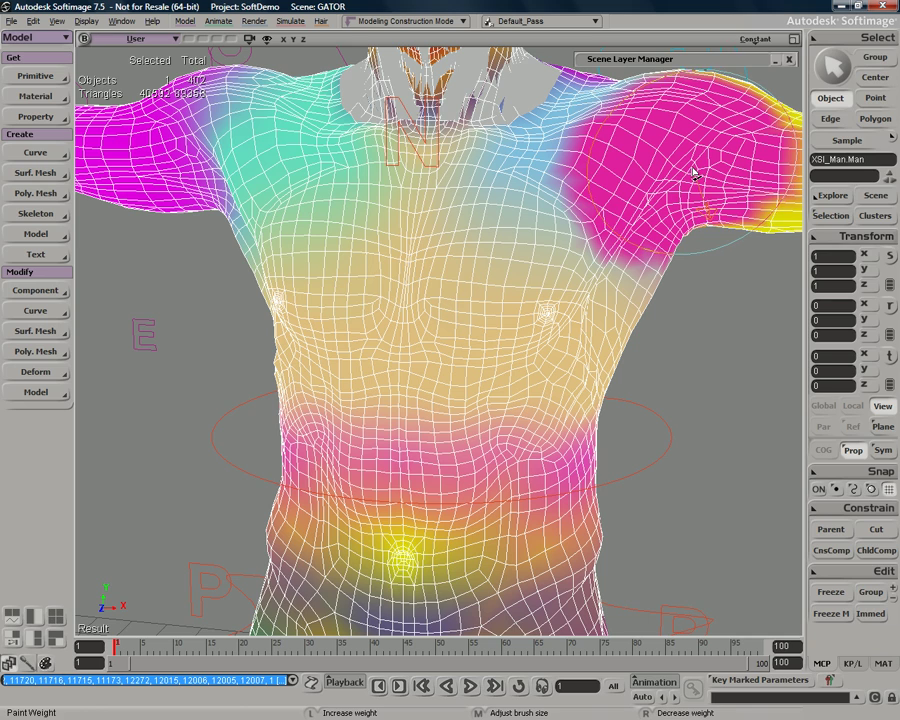
key(ctrl+z)
key(d)
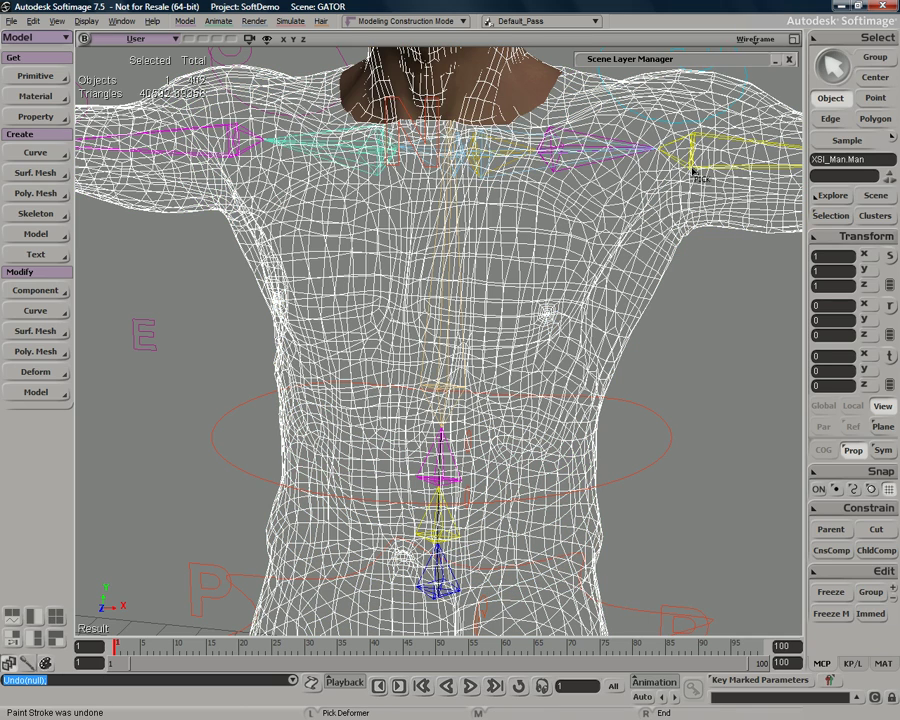
click(716, 146)
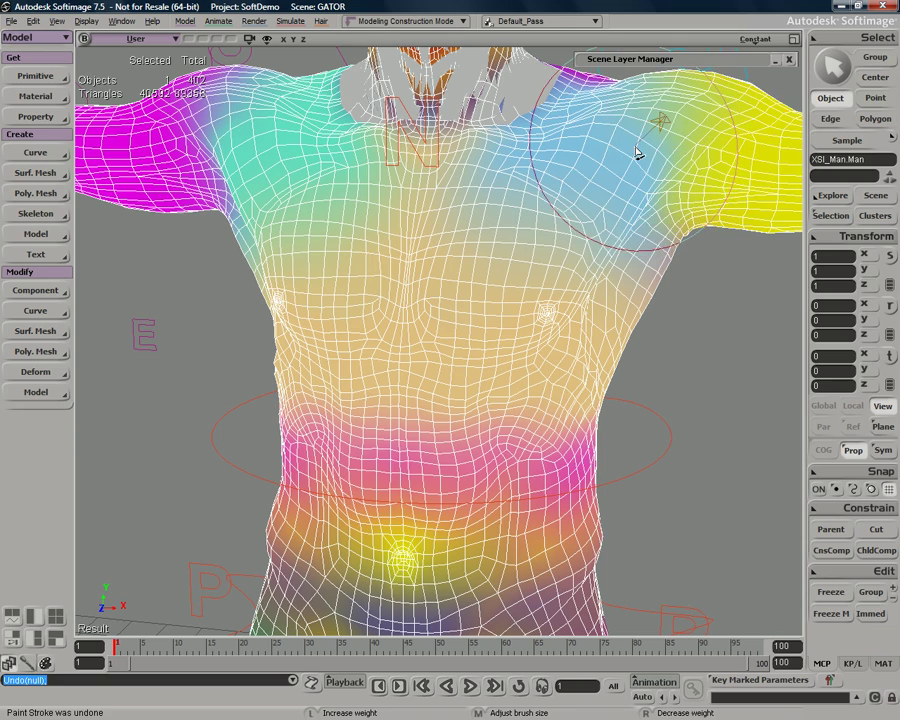
Step: Try rotating the head control, undo the rotation, and redisplay the envelope weights of the XSI_Man.Man body mesh
scroll(640, 165, down, 5)
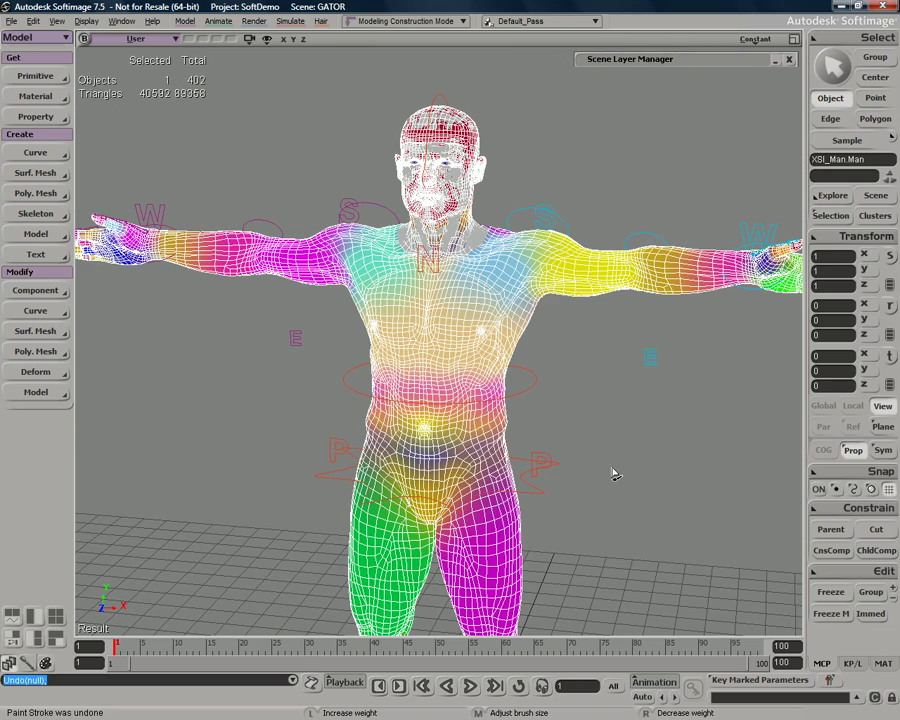
key(z)
drag(609, 458, 615, 432)
key(space)
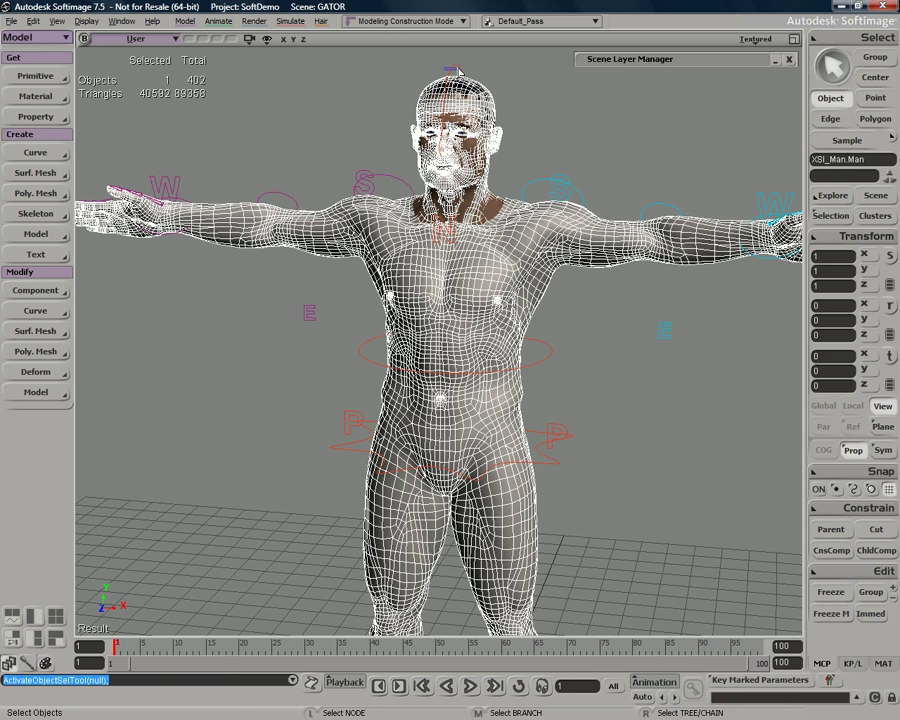
click(490, 148)
key(c)
mouse_move(490, 148)
mouse_down()
mouse_move(442, 154)
mouse_move(500, 158)
mouse_up()
click(512, 248)
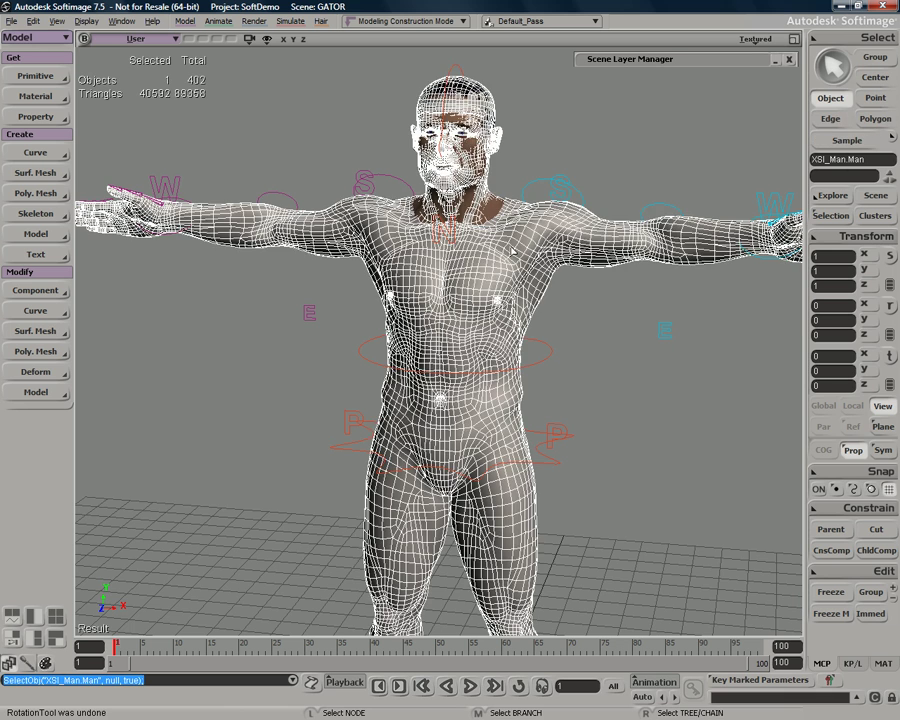
key(w)
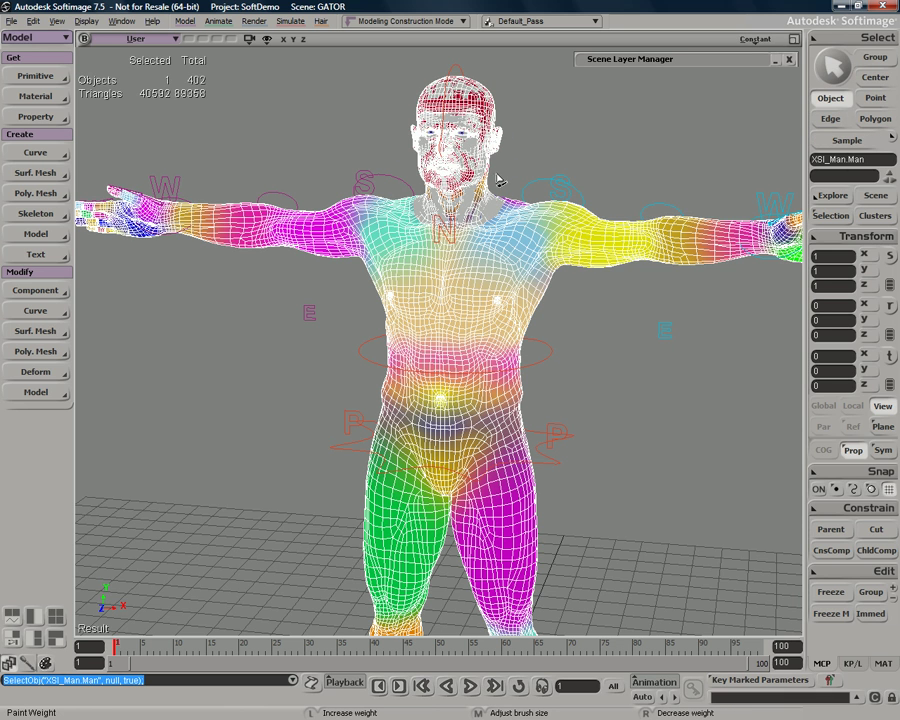
Step: Apply GATOR to the Heads.Updated_HighRes mesh with the XSI_Man.Man body as input, and transfer the shape animation and envelope weights
key(space)
scroll(501, 178, up, 1)
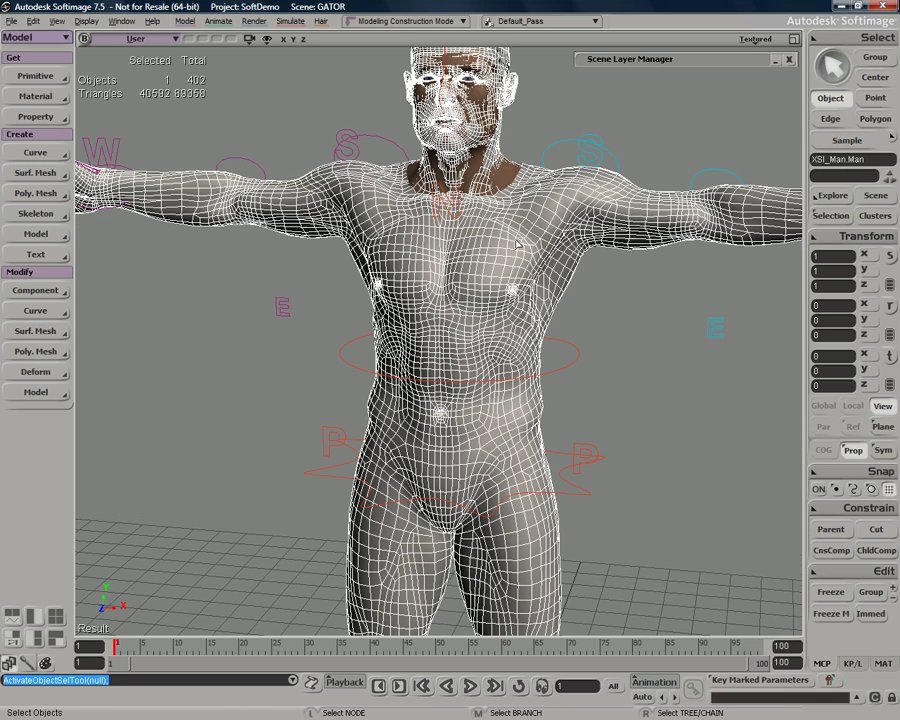
key(z)
drag(503, 203, 483, 314)
scroll(499, 281, up, 3)
key(z)
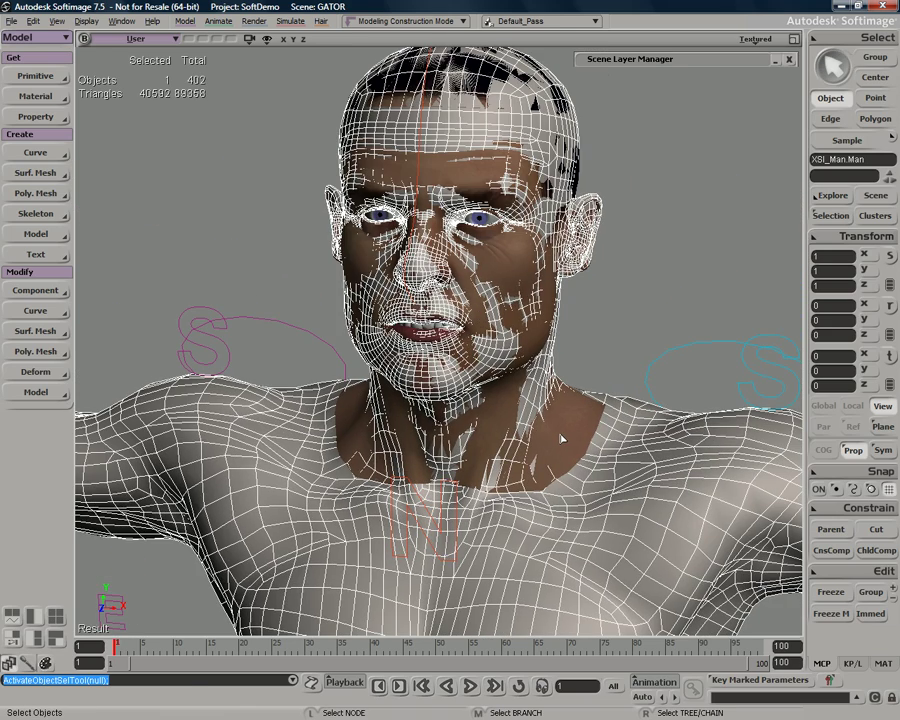
click(562, 438)
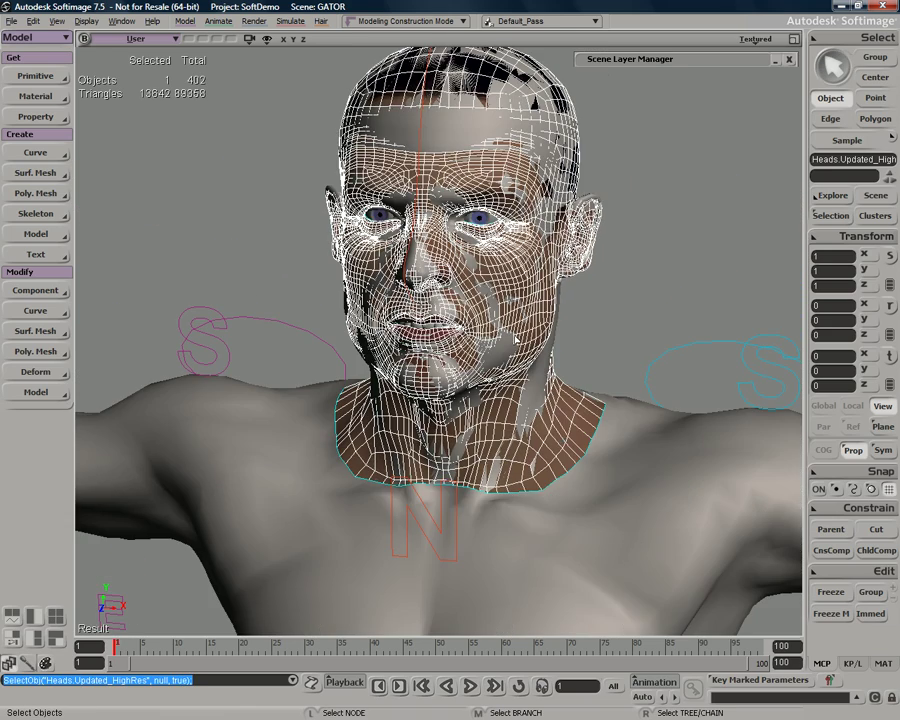
click(36, 116)
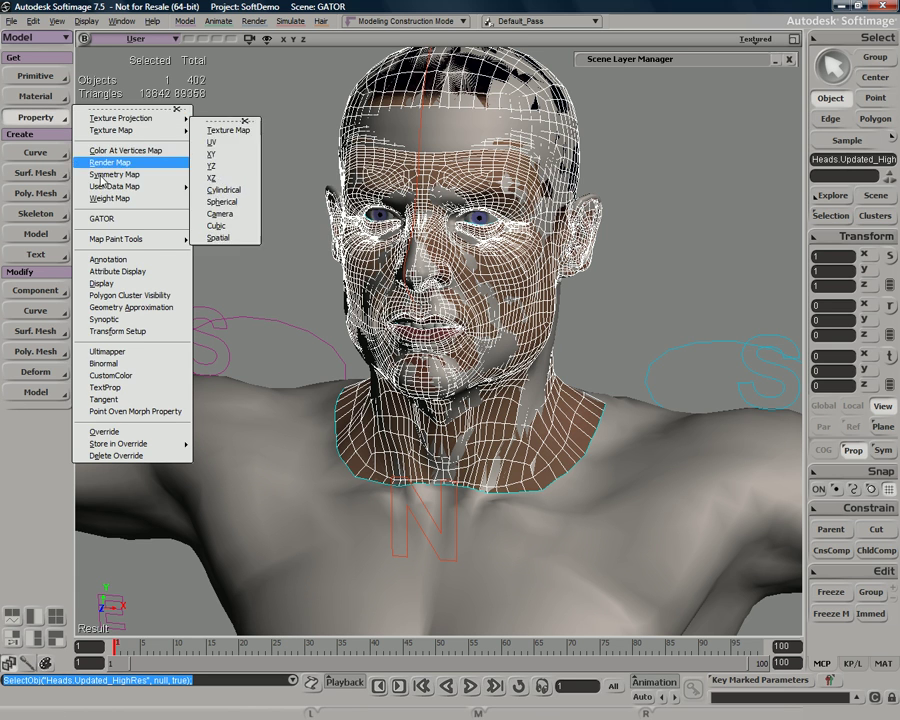
click(101, 218)
click(258, 440)
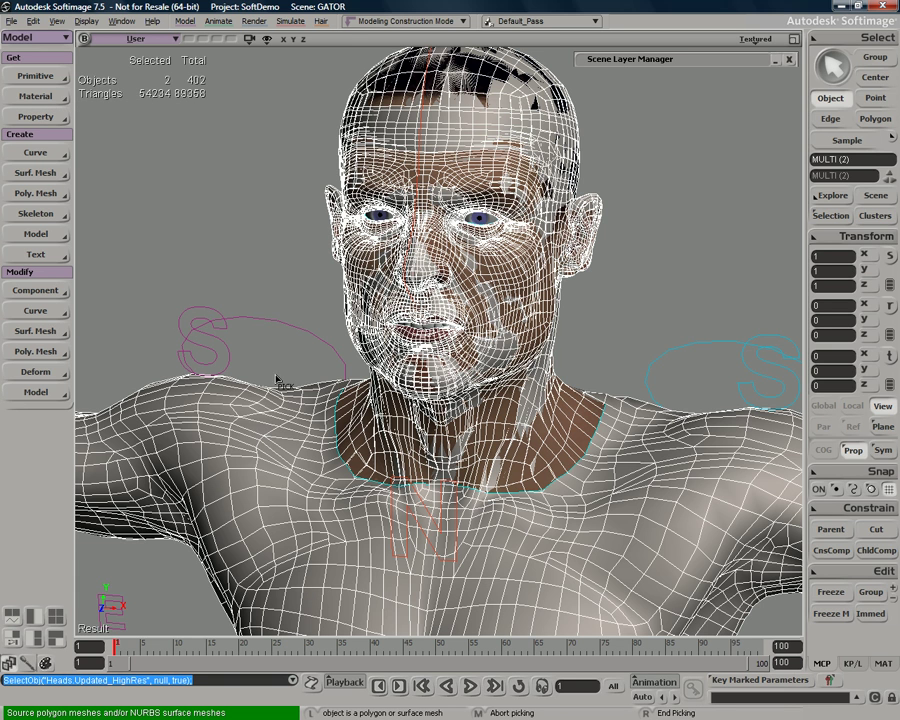
right_click(212, 164)
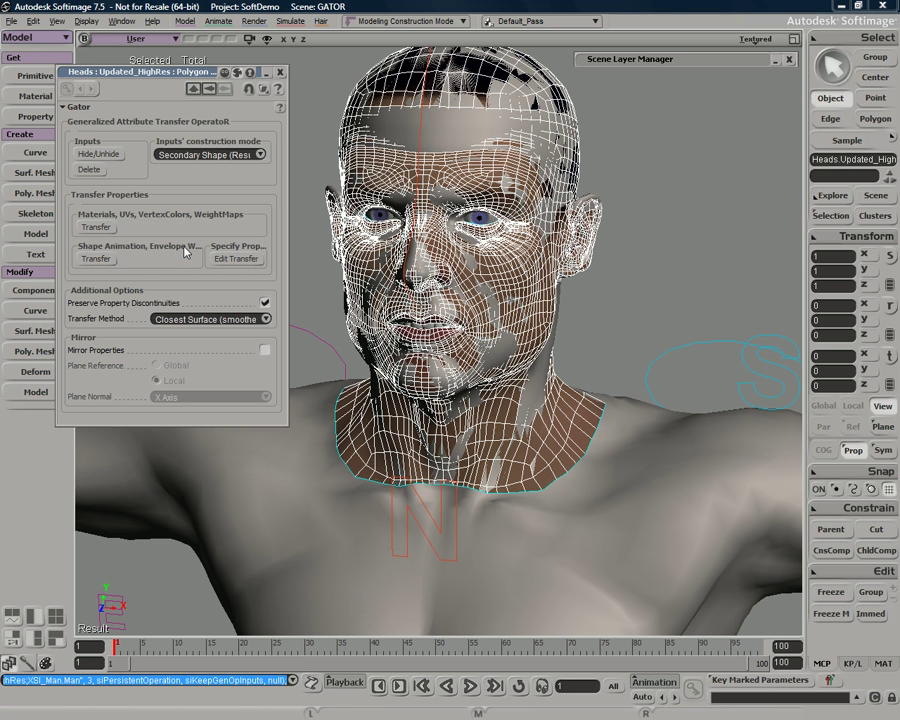
click(97, 259)
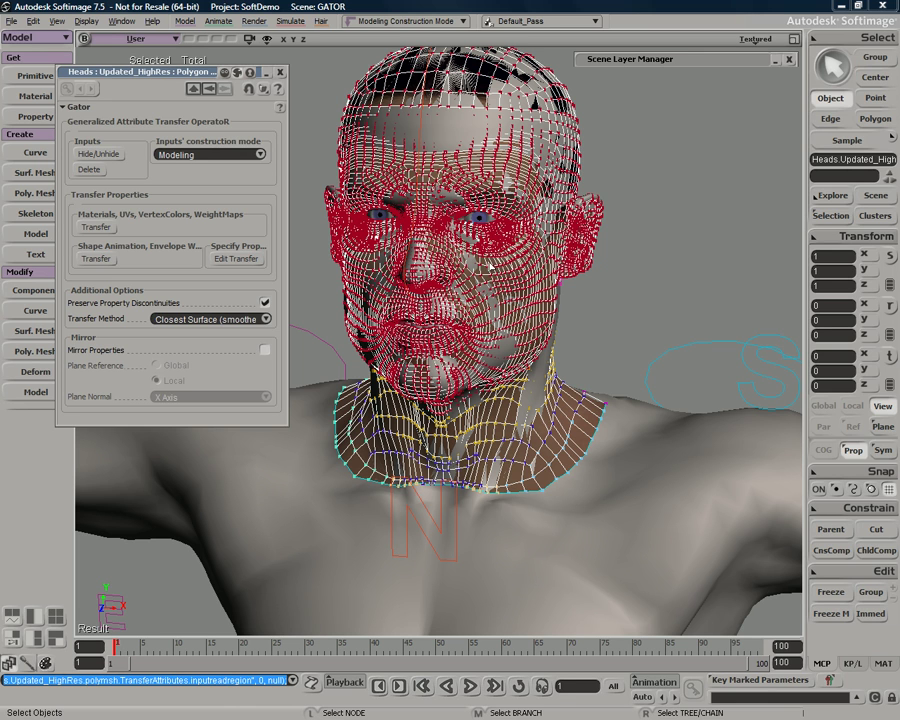
Step: Freeze the modeling operators on the Updated_HighRes head, close the GATOR properties, and check the head's operator stack
click(831, 220)
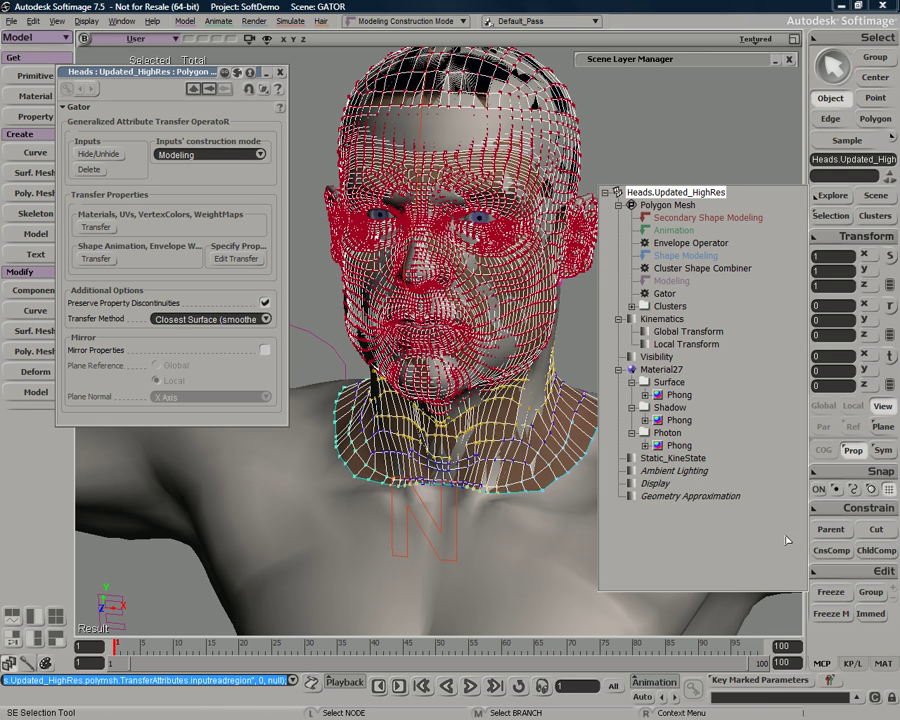
click(842, 616)
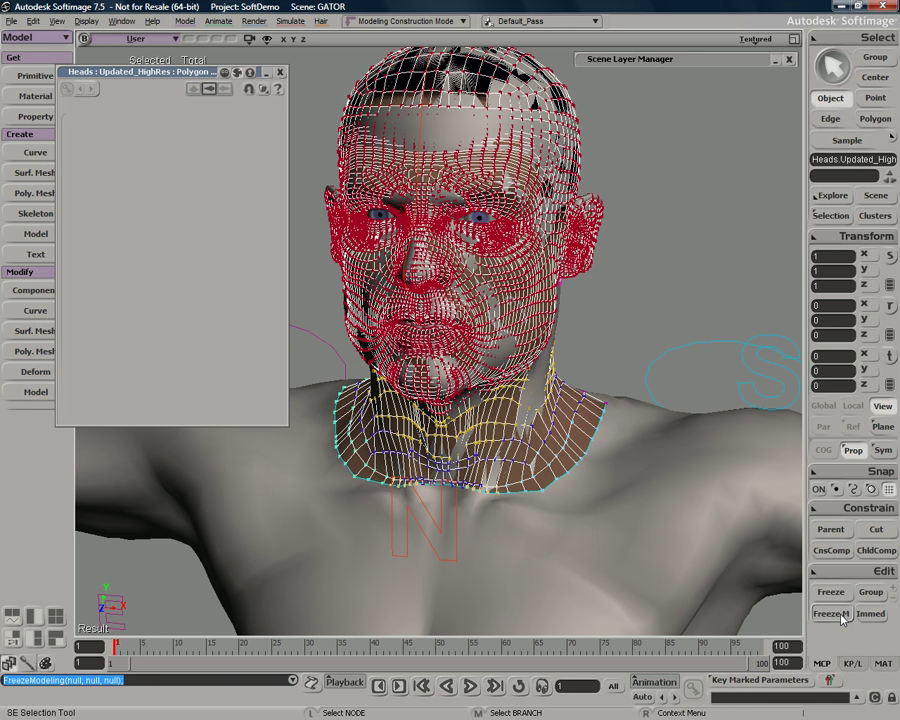
click(281, 72)
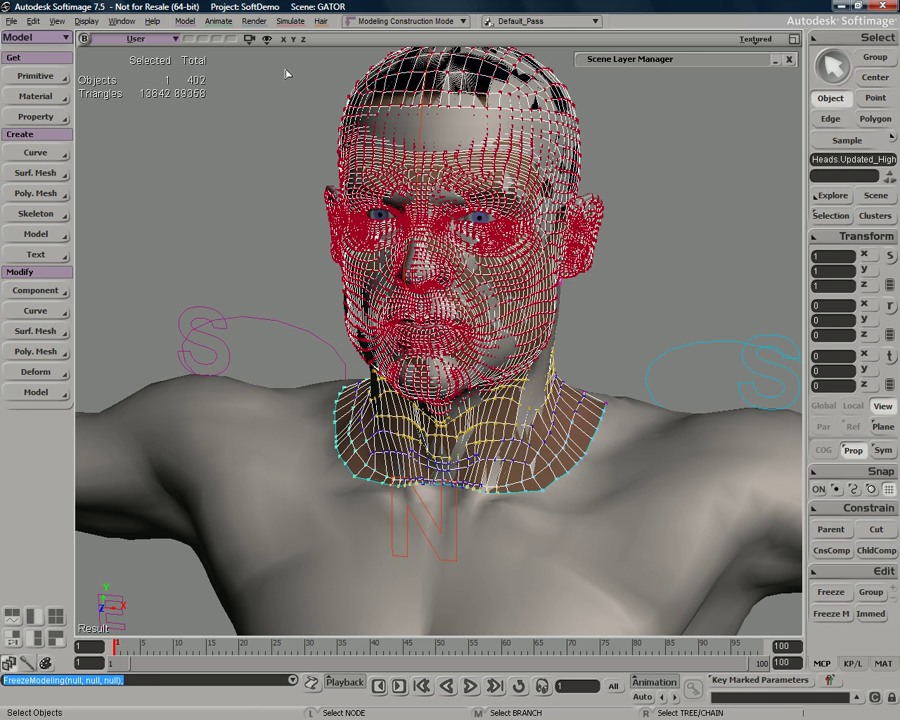
click(832, 216)
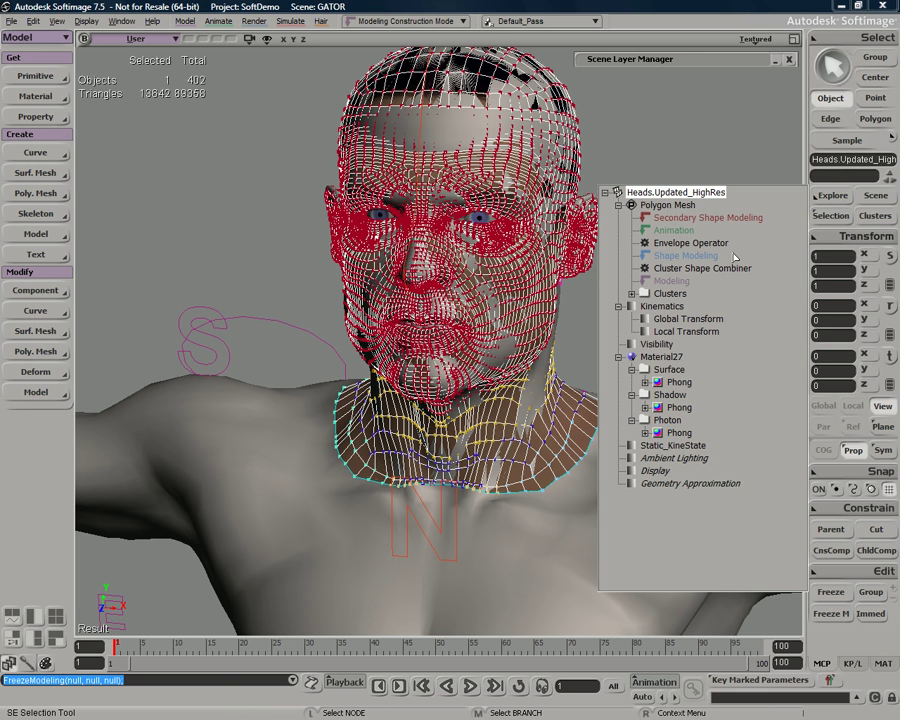
click(648, 119)
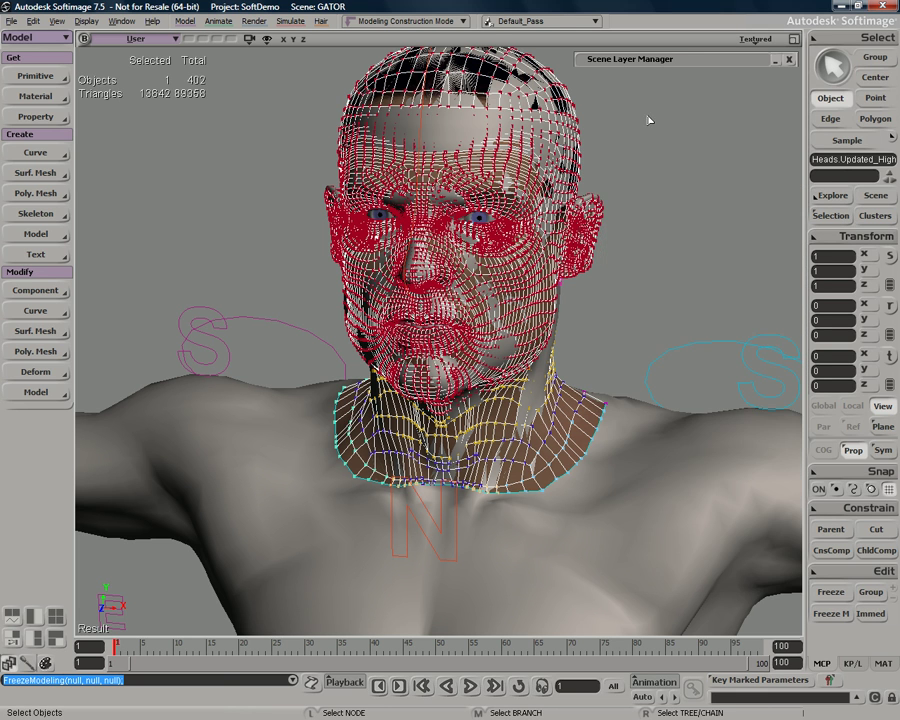
Step: Test the enveloped head by rotating the XSI_Man.head_Mid_Grip control, and undo the rotation
scroll(649, 130, down, 2)
scroll(648, 130, down, 2)
click(459, 111)
key(c)
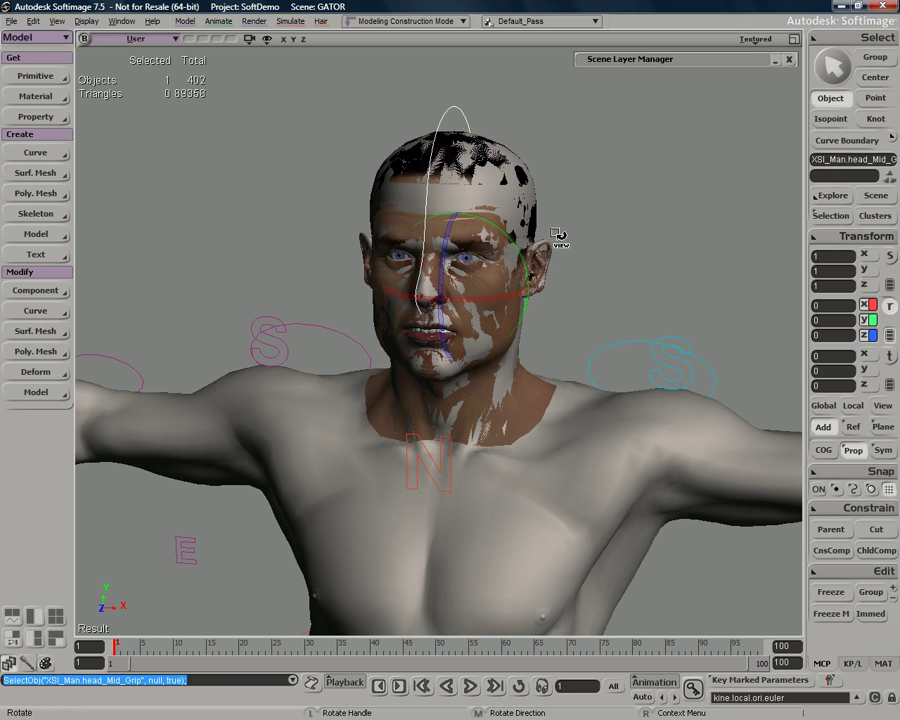
mouse_move(501, 296)
mouse_down()
mouse_move(440, 301)
mouse_move(533, 309)
mouse_move(410, 322)
mouse_move(524, 316)
mouse_move(440, 316)
mouse_move(495, 309)
mouse_up()
key(ctrl+z)
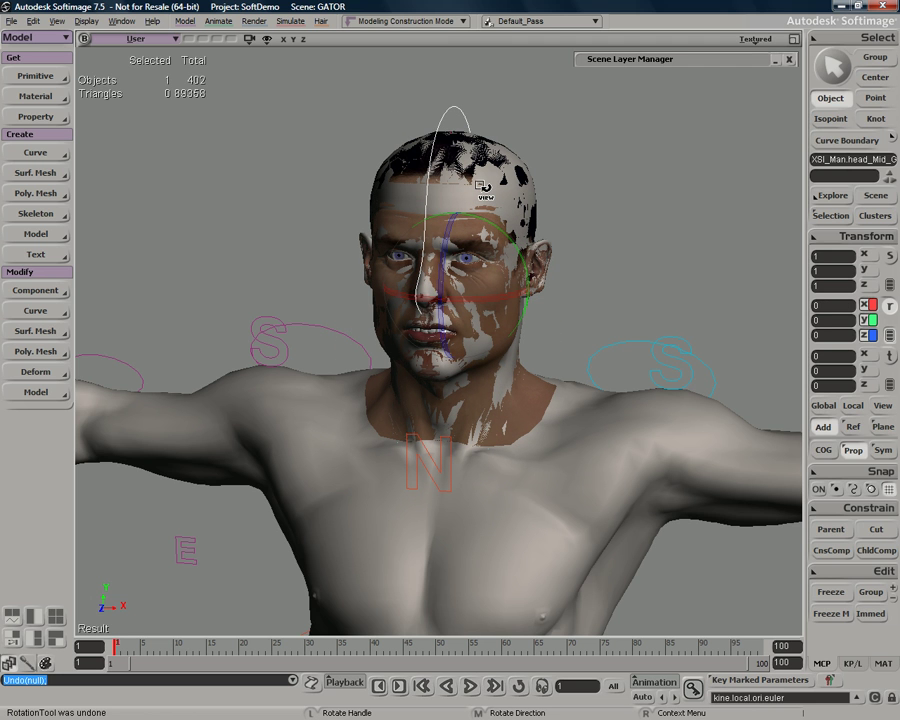
key(space)
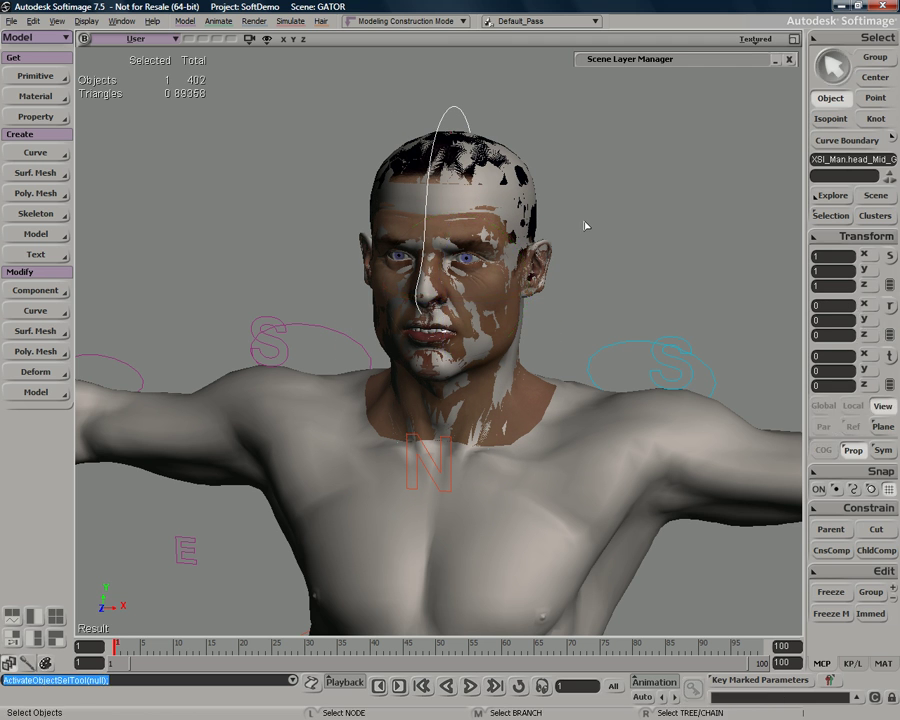
Step: Expand the Scene Layer Manager, hide the Heads layer, and clear the selection
click(555, 478)
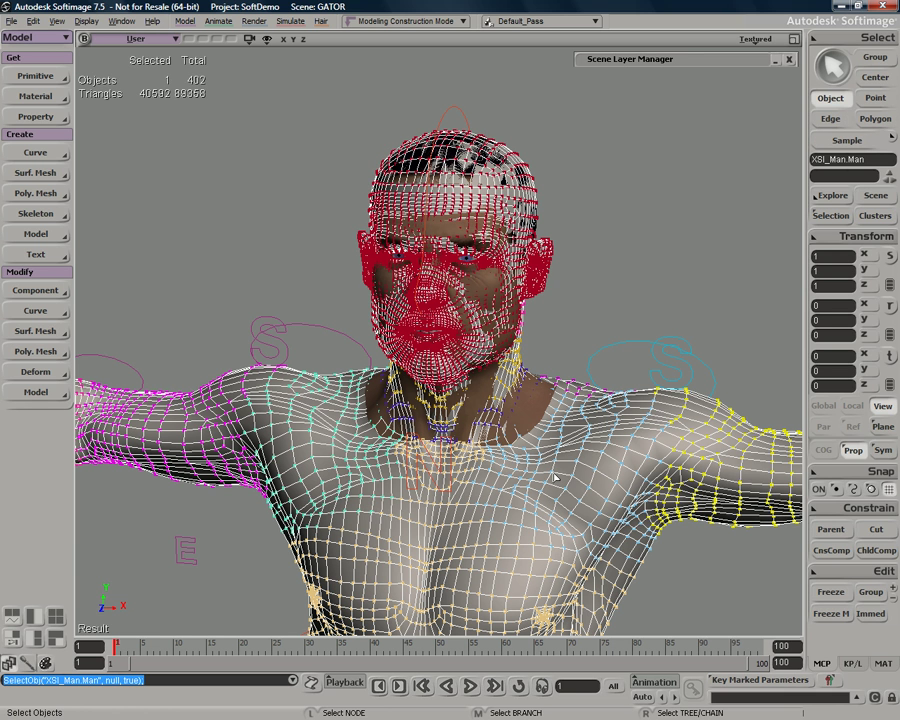
click(639, 60)
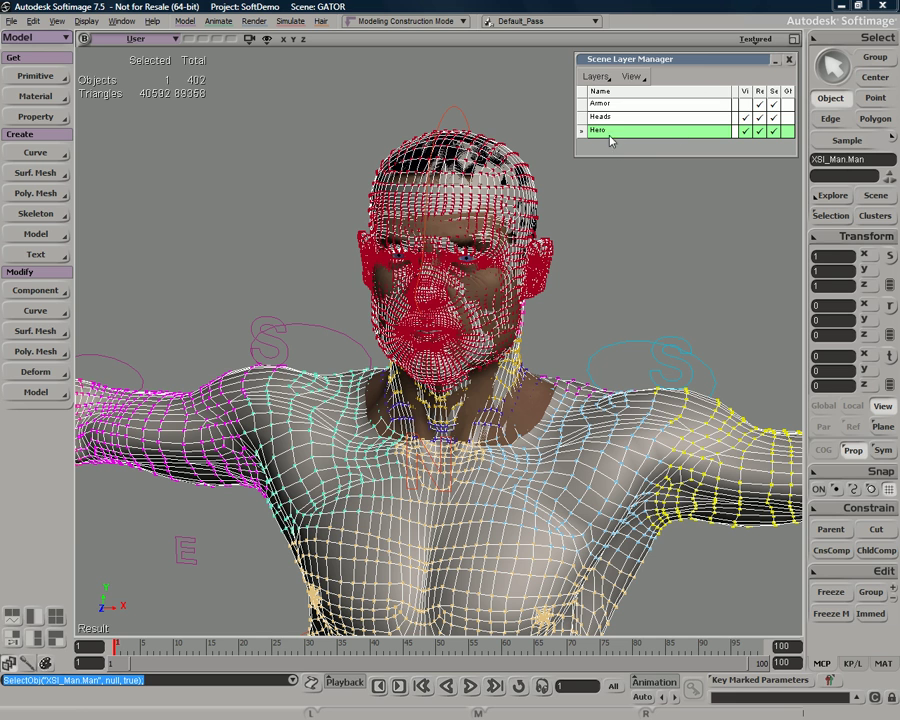
click(745, 117)
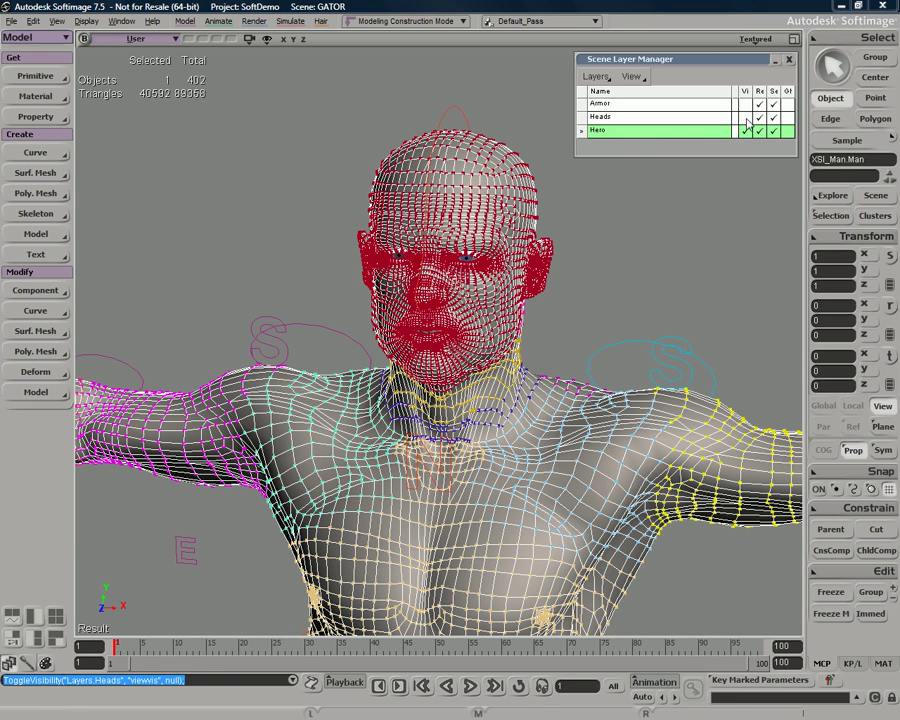
click(682, 232)
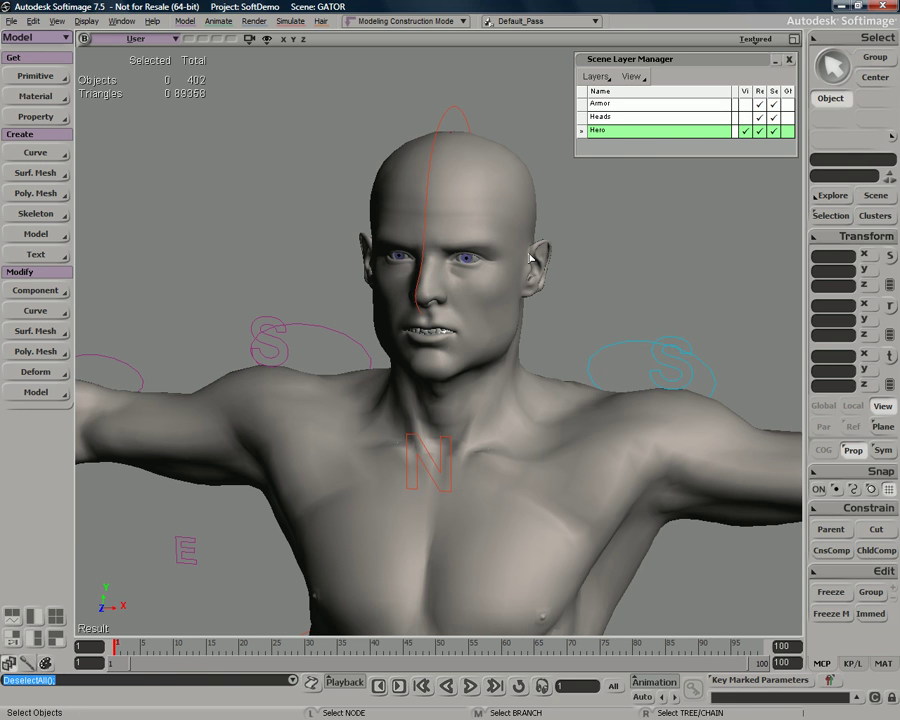
Step: Select the Hero's XSI_Man.Man body mesh and view its face up close
click(479, 233)
scroll(510, 249, up, 2)
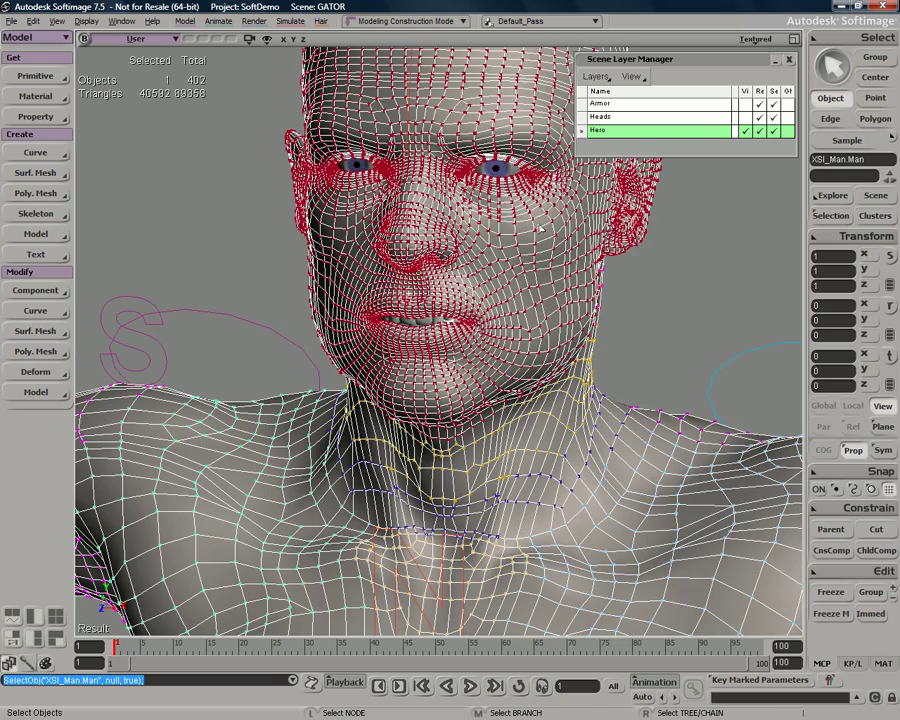
key(z)
drag(541, 226, 501, 267)
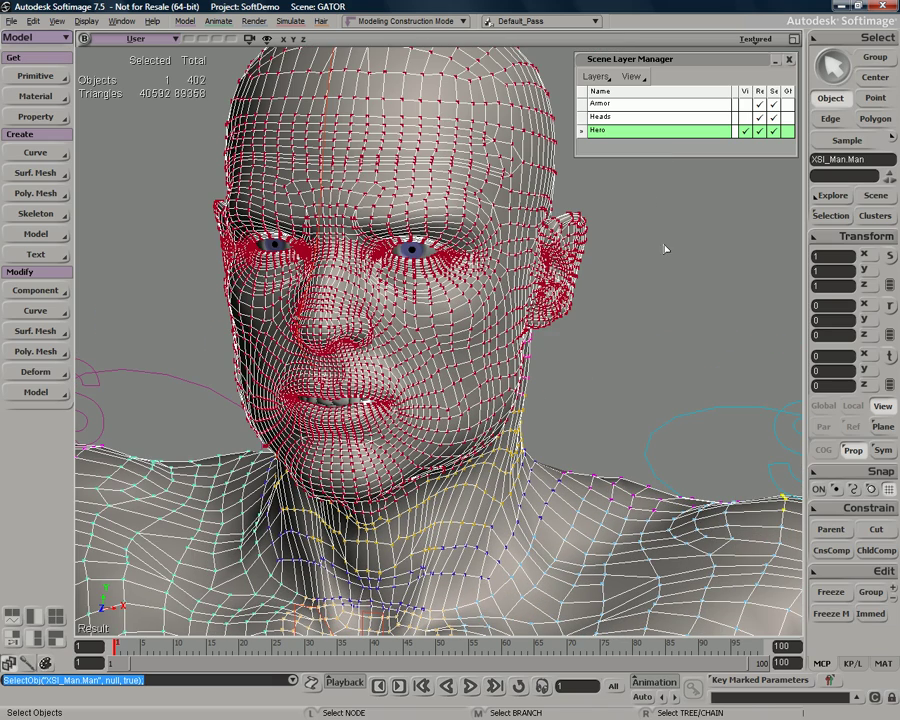
Step: Delete all polygons of the Head cluster from the Hero's XSI_Man.Man body mesh and clear the selection
click(675, 284)
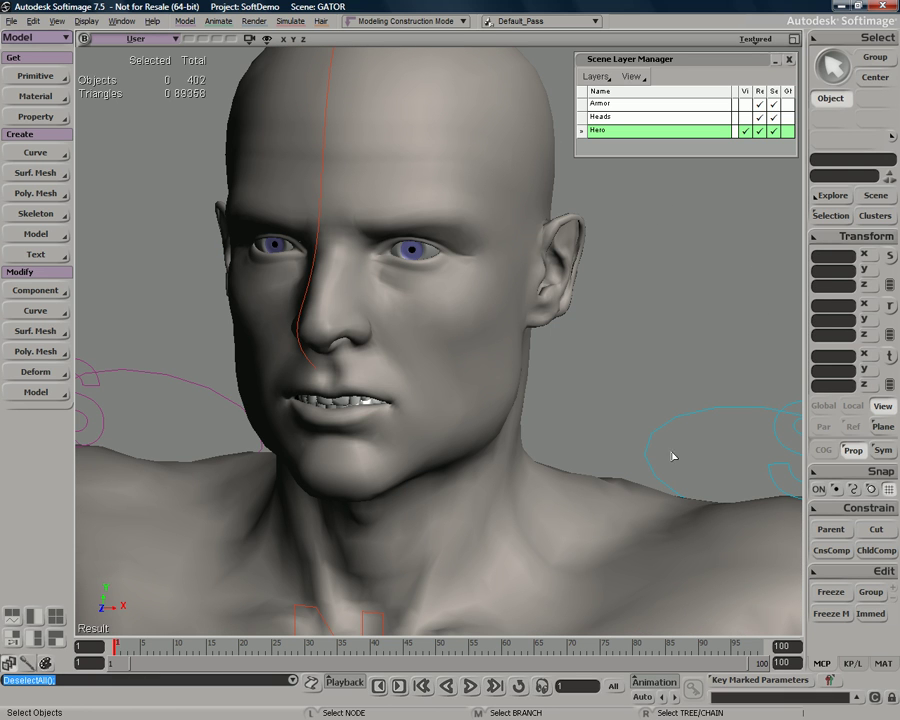
click(607, 522)
click(885, 215)
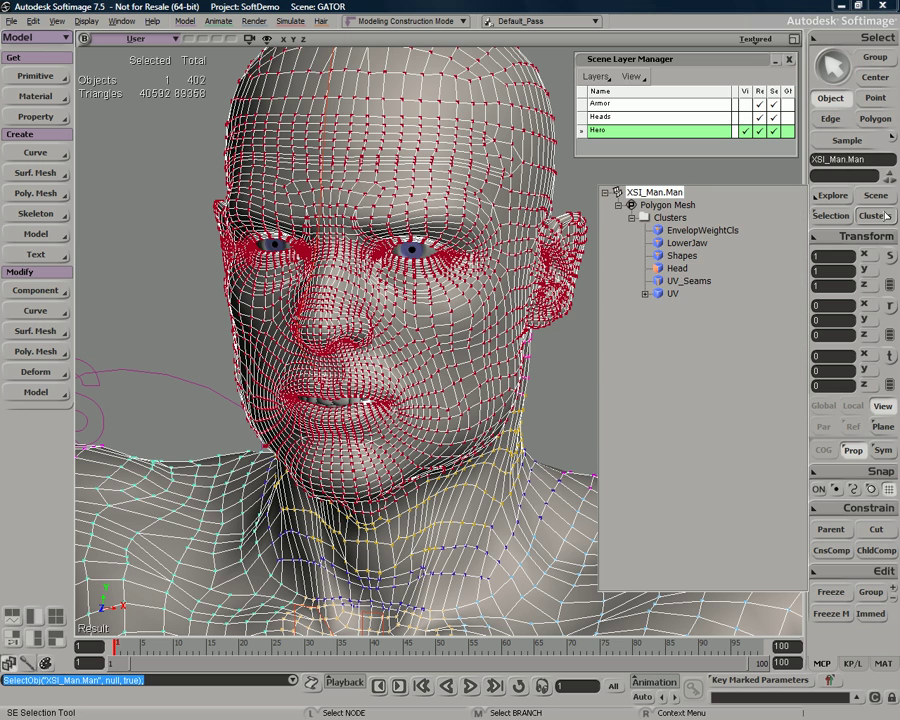
click(677, 268)
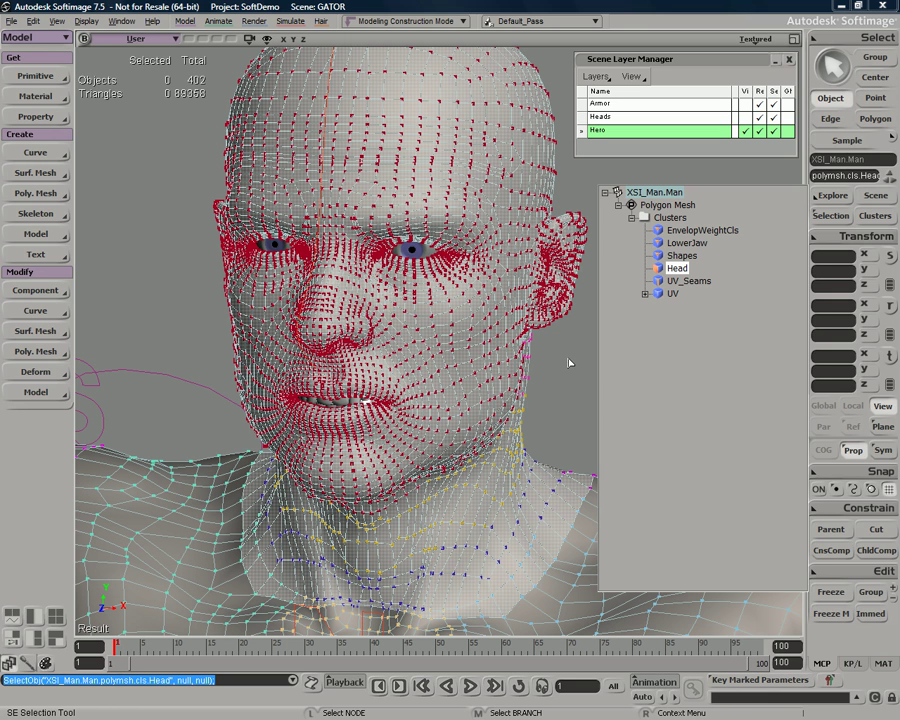
scroll(563, 318, down, 2)
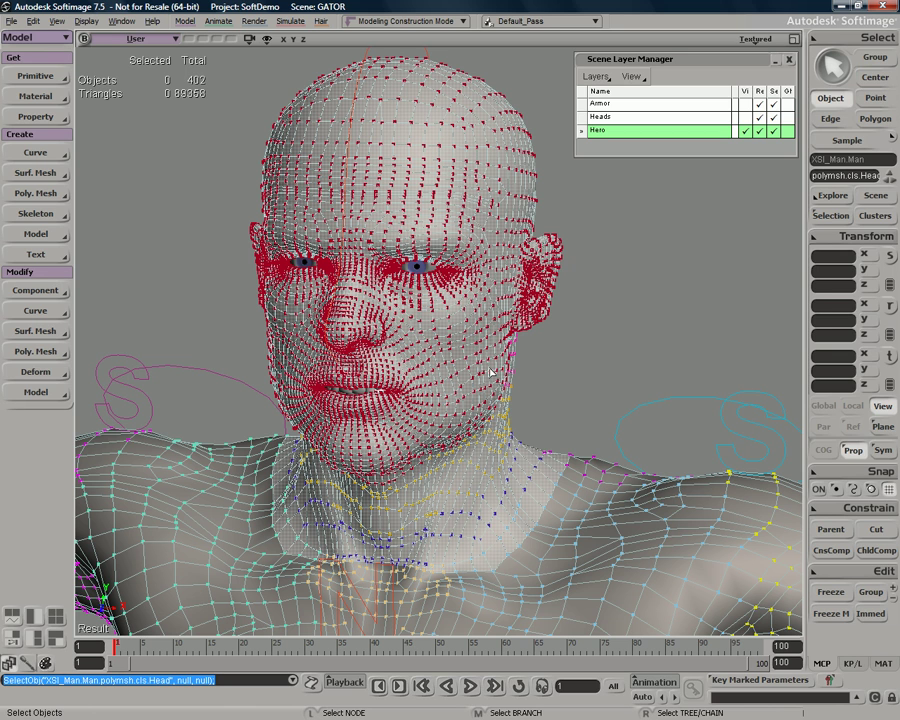
right_click(450, 330)
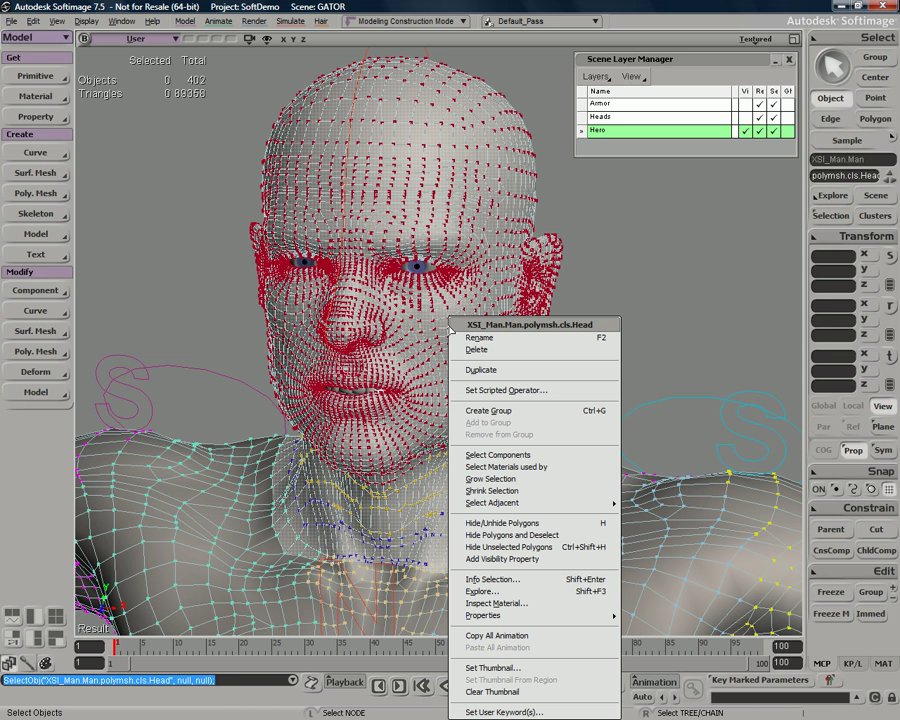
click(530, 459)
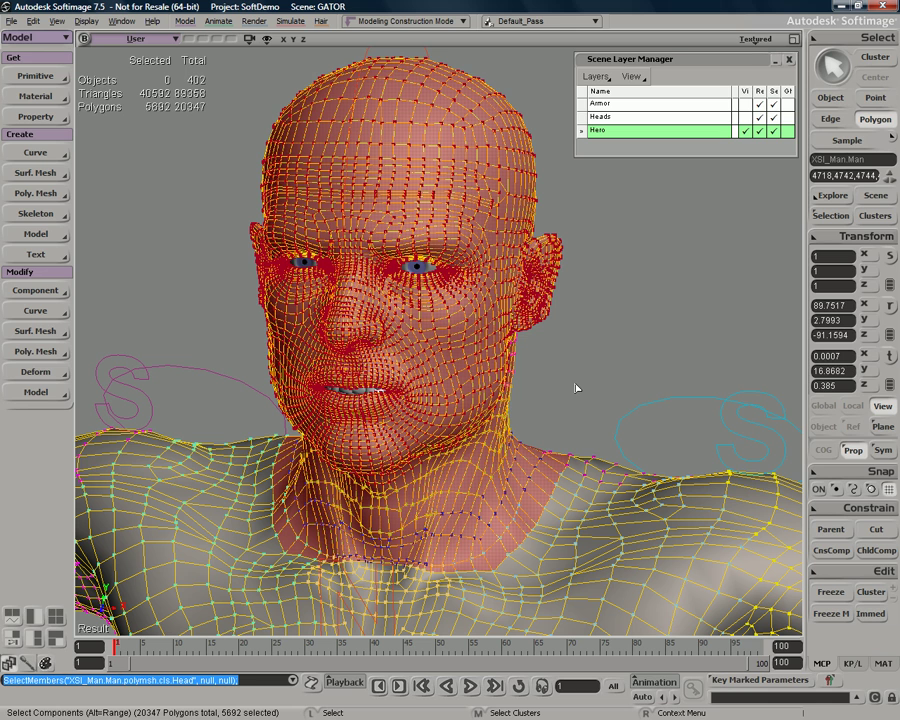
key(Delete)
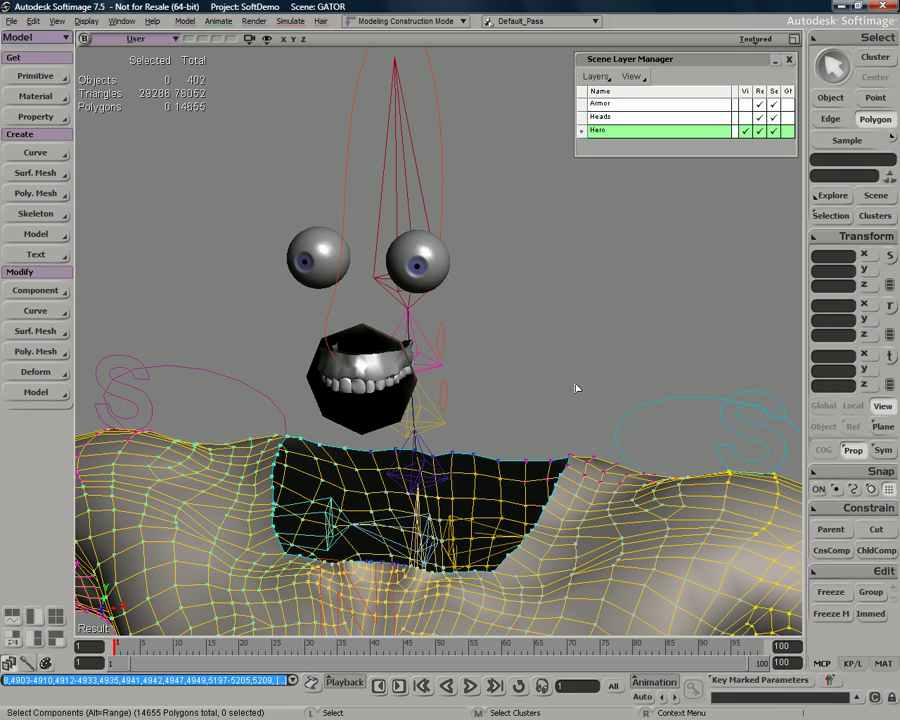
click(570, 300)
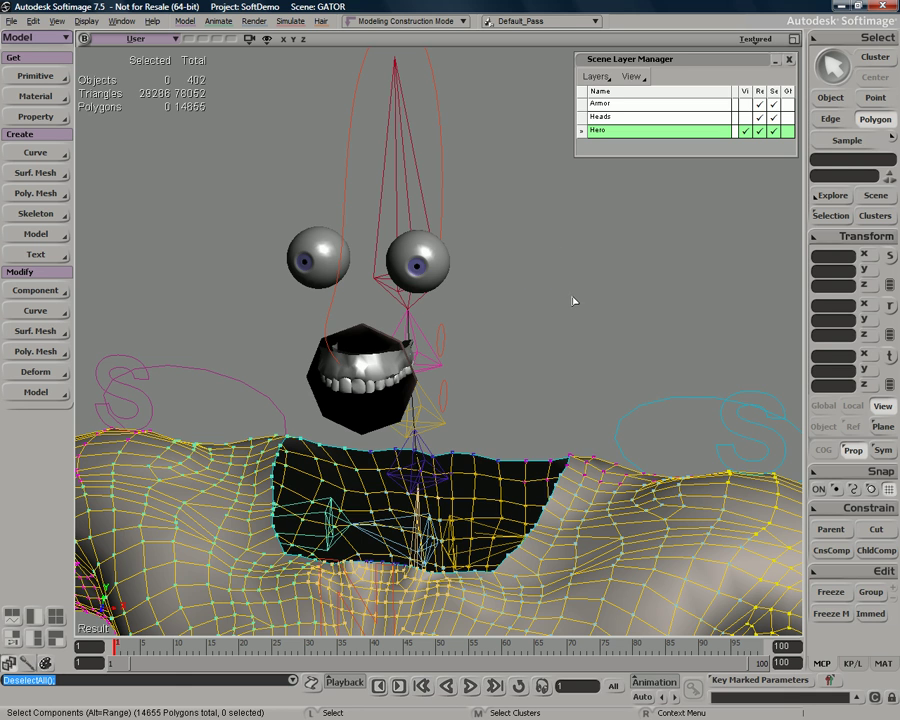
Step: Show the Heads layer and select the Hero body mesh together with the Updated_HighRes head
scroll(471, 320, down, 4)
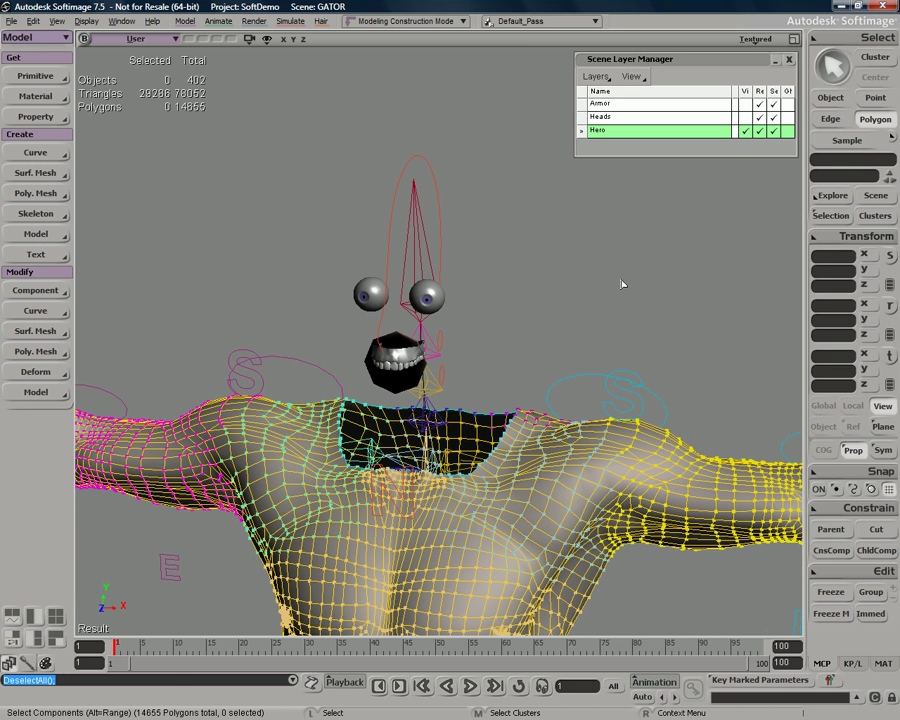
click(746, 118)
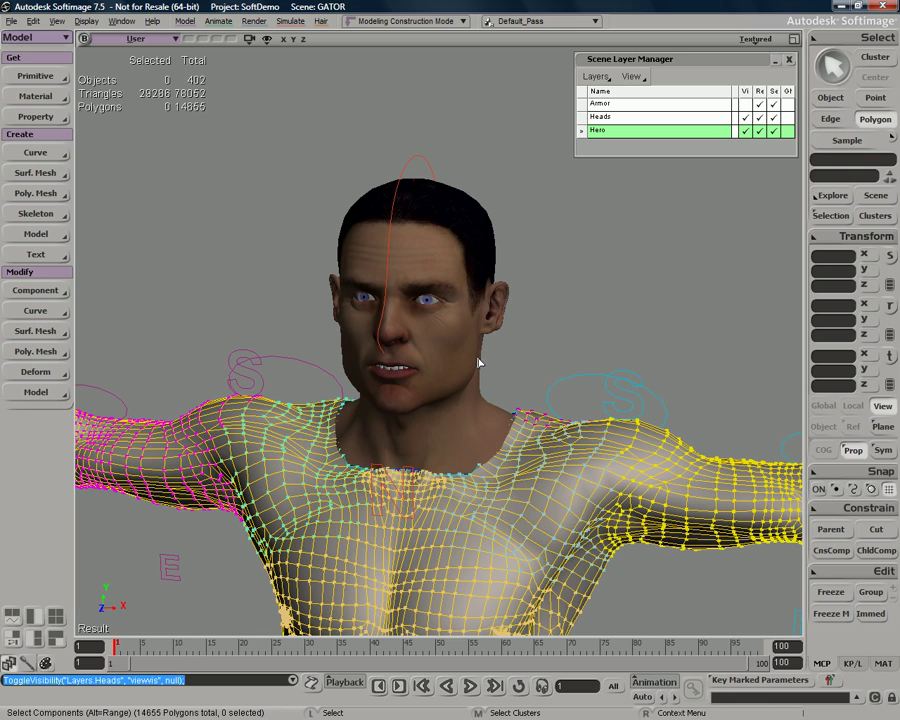
key(space)
click(487, 410)
click(535, 444)
click(505, 437)
click(530, 415)
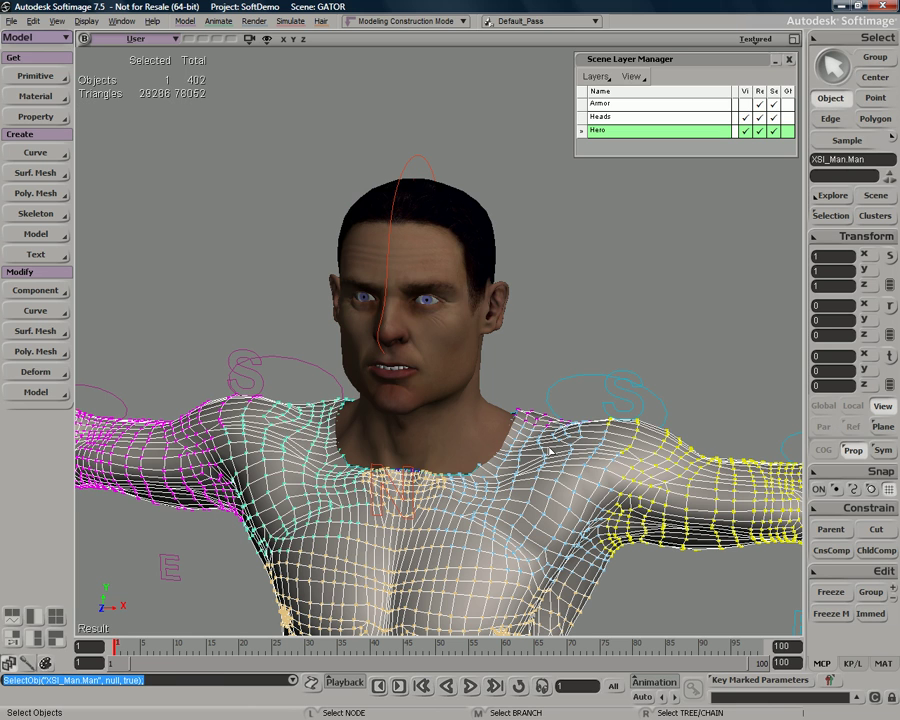
shift+click(492, 426)
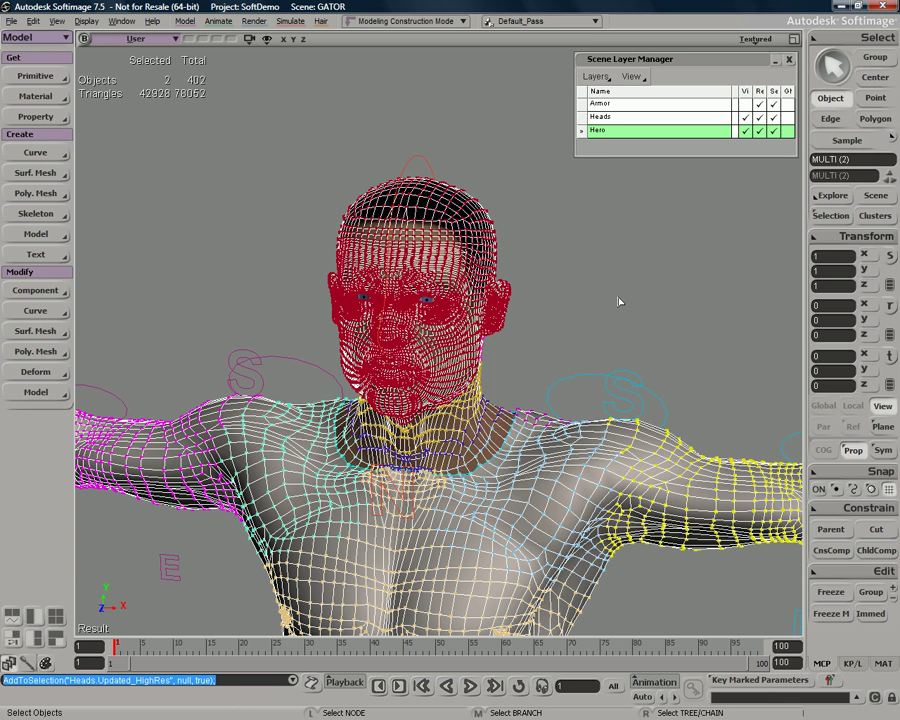
Step: Examine the seam between the head and the body from behind, checking where the neck borders meet
key(o)
drag(619, 314, 462, 297)
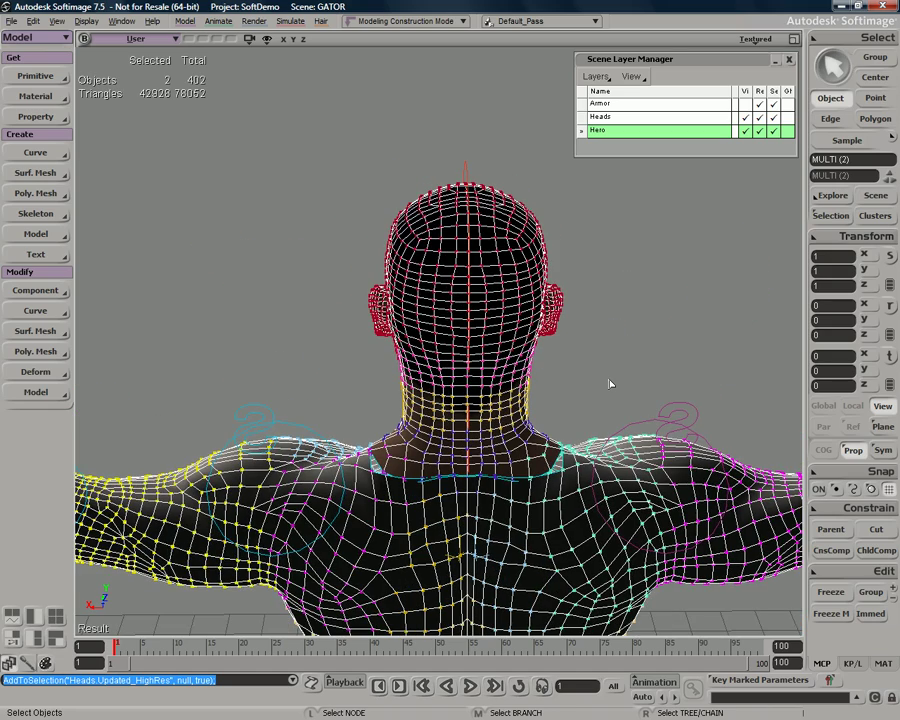
scroll(610, 383, up, 3)
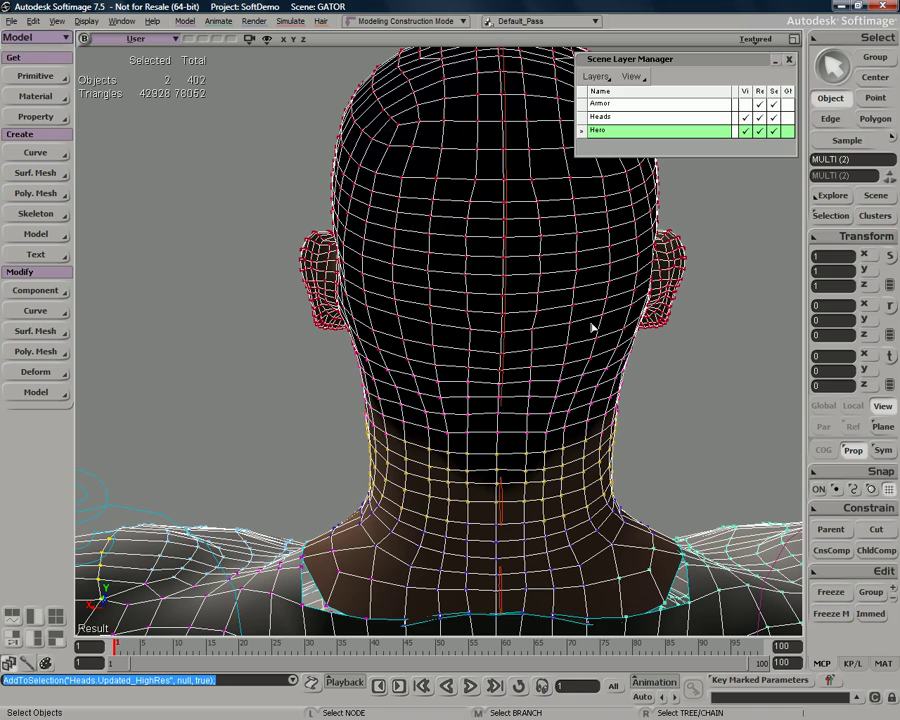
key(z)
drag(641, 511, 620, 383)
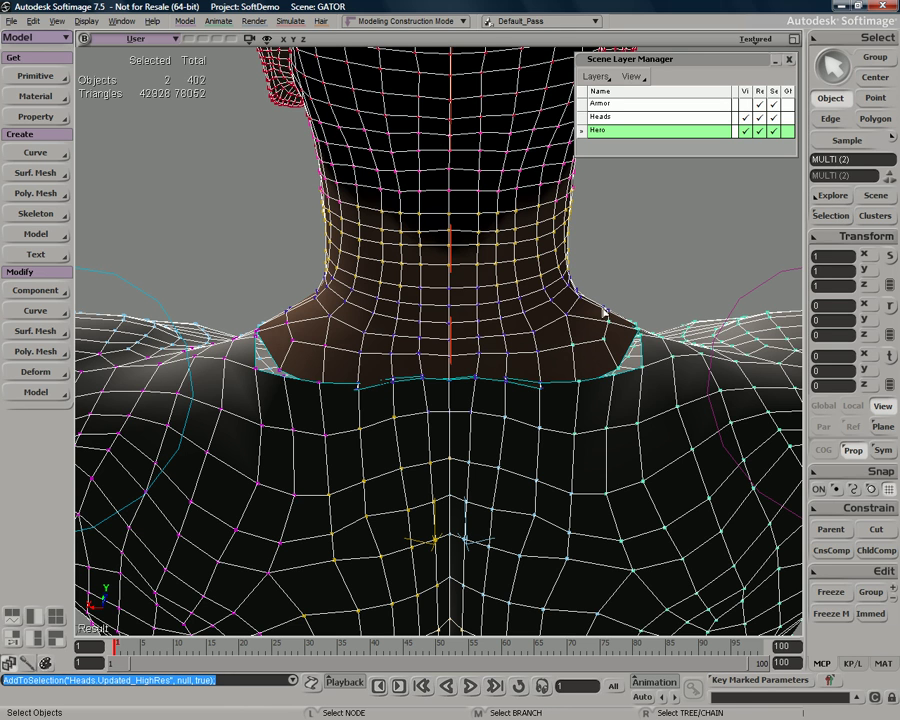
click(597, 341)
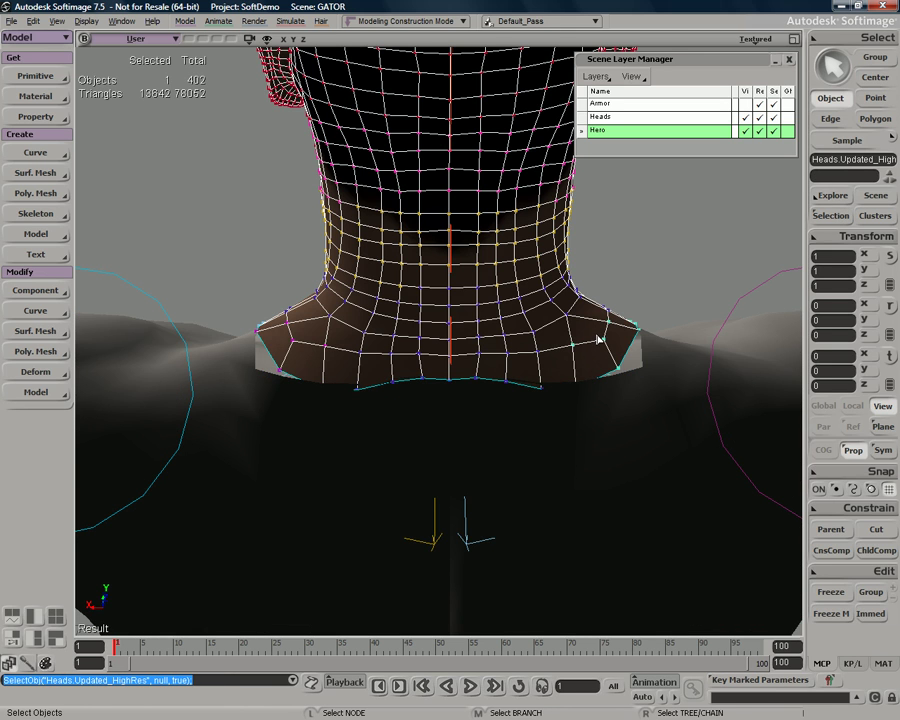
Step: Merge the XSI_Man.Man body and the Updated_HighRes head into a single polygon mesh
click(669, 378)
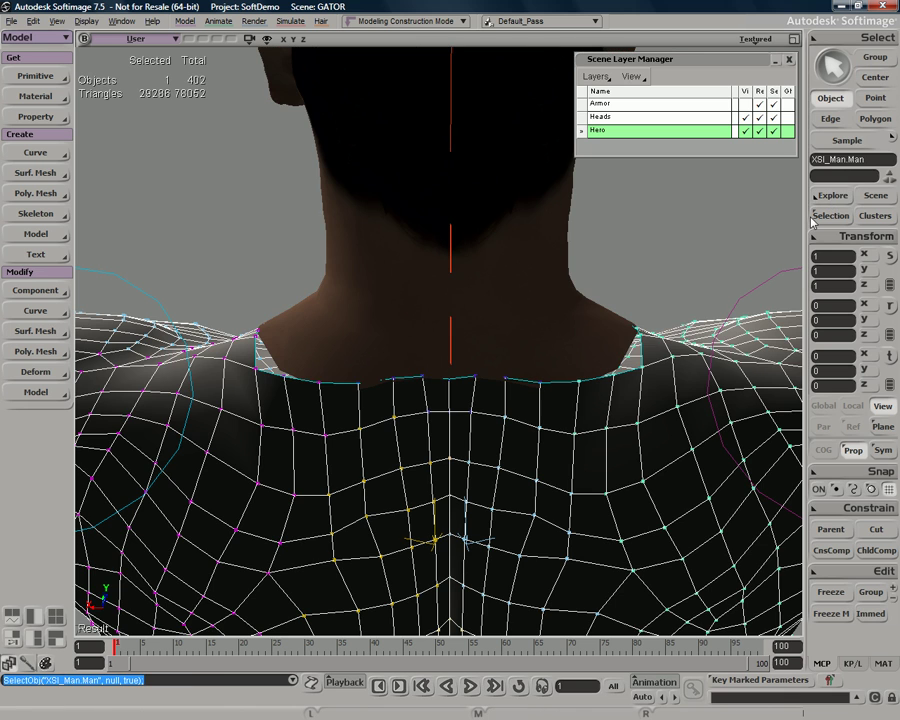
shift+click(605, 312)
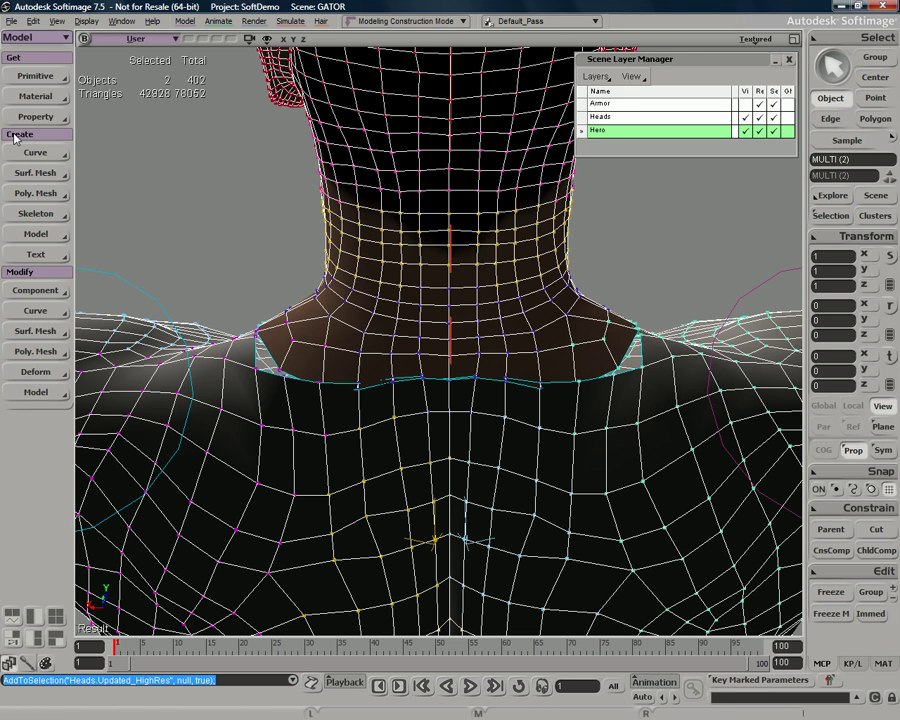
click(22, 200)
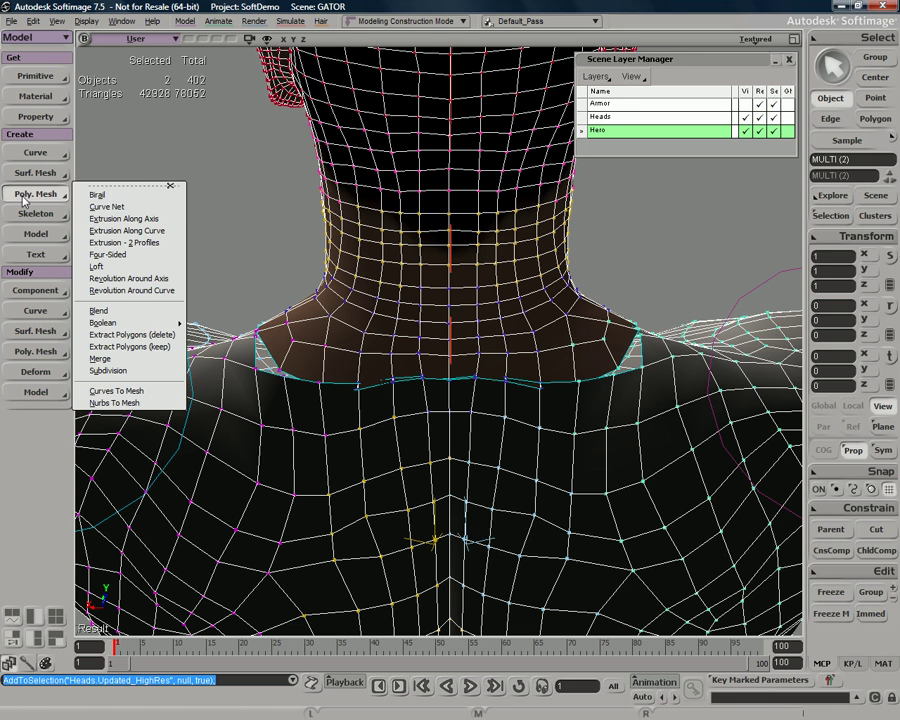
click(100, 358)
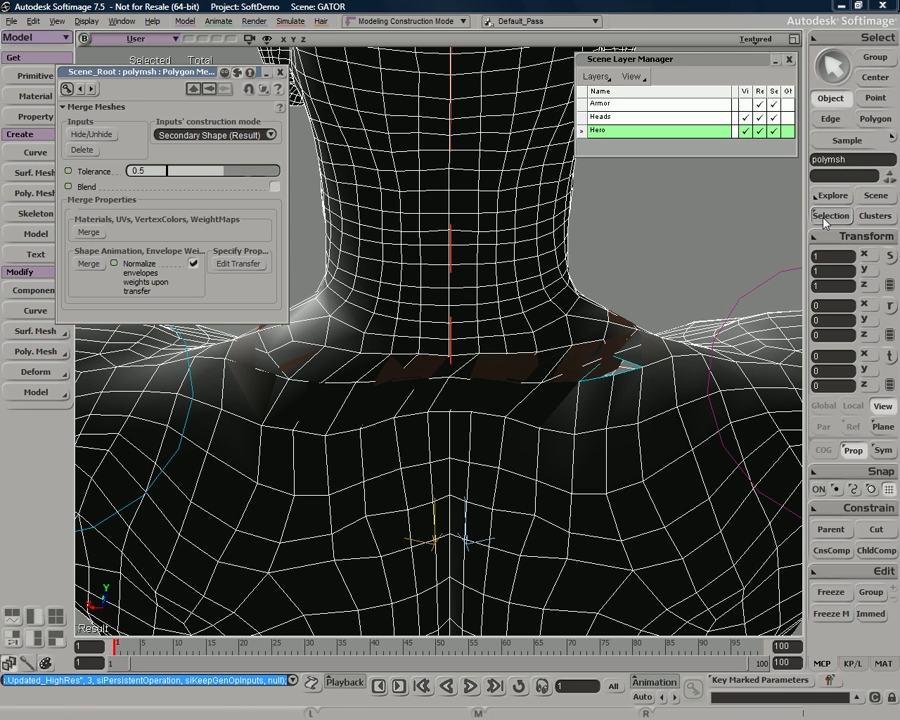
Step: Check the merged neck seam from front and back, and set the merge tolerance to 0.2327
scroll(536, 365, down, 3)
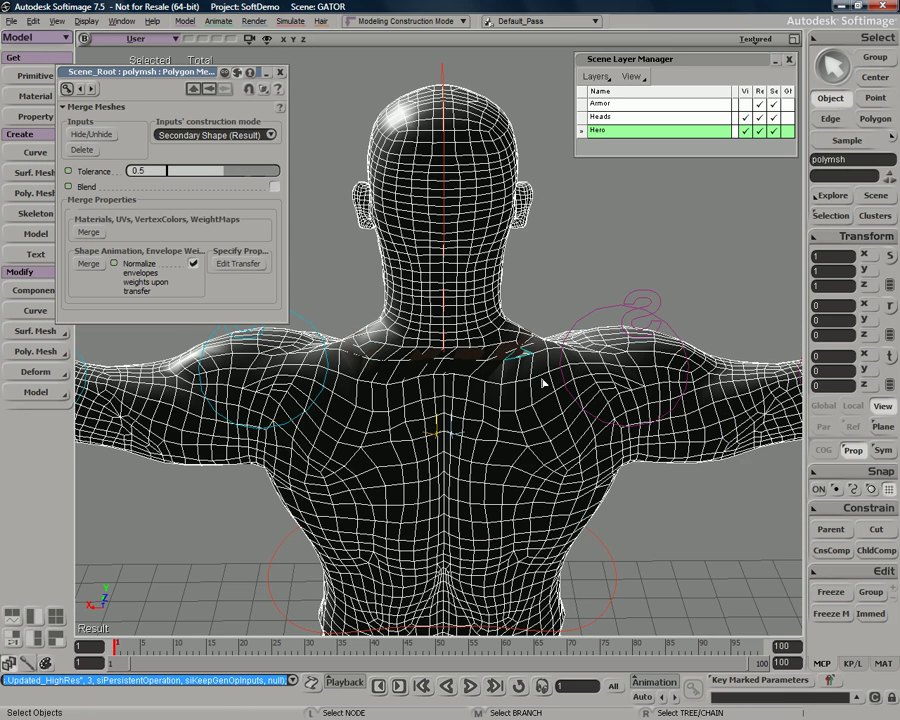
key(o)
drag(486, 369, 630, 361)
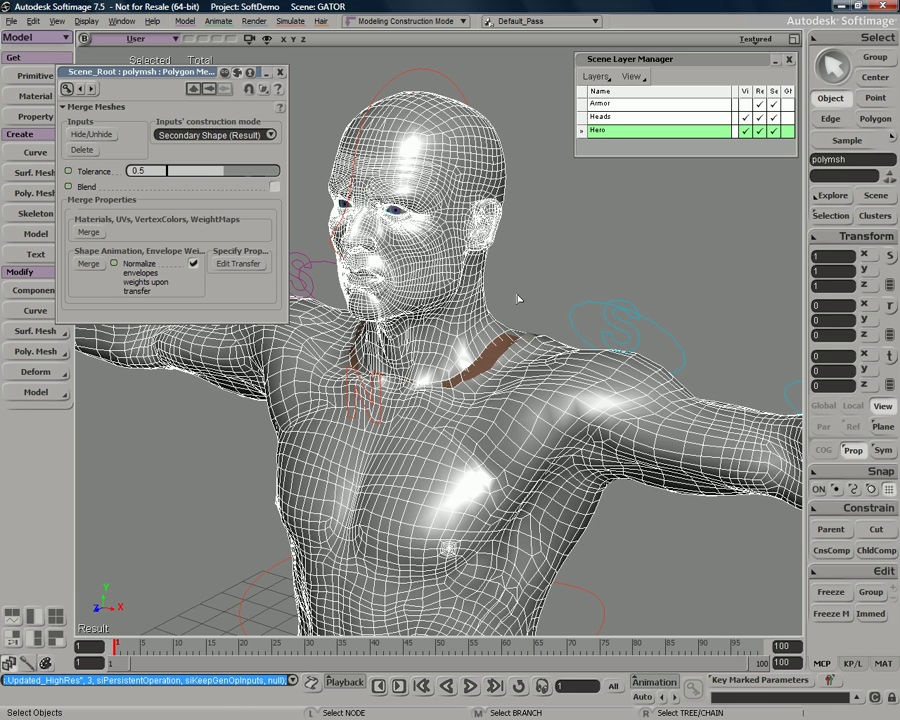
key(o)
drag(685, 356, 535, 367)
scroll(537, 372, up, 5)
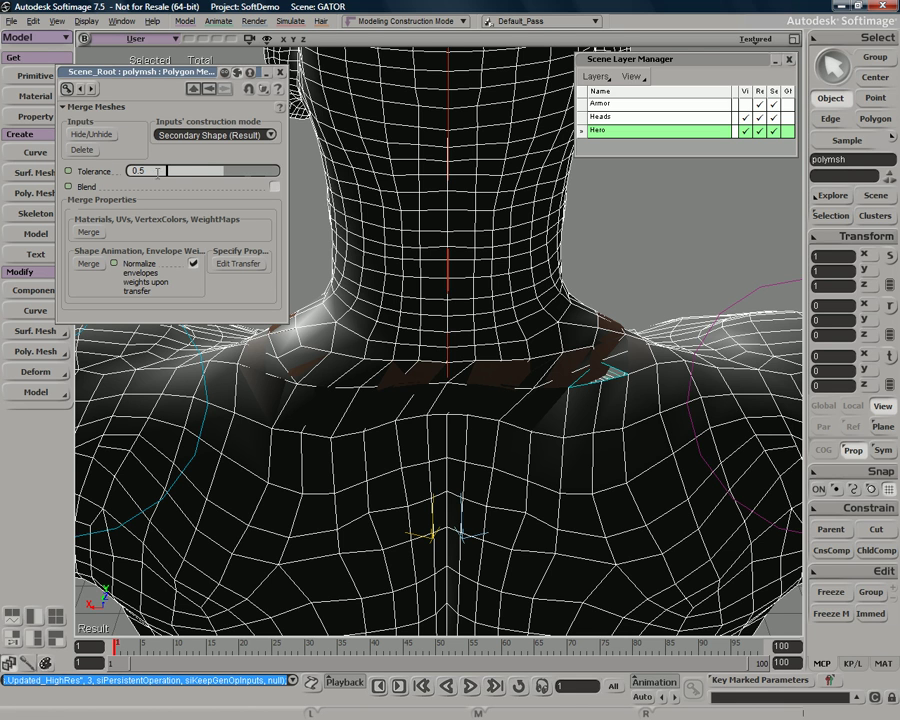
drag(224, 177, 195, 186)
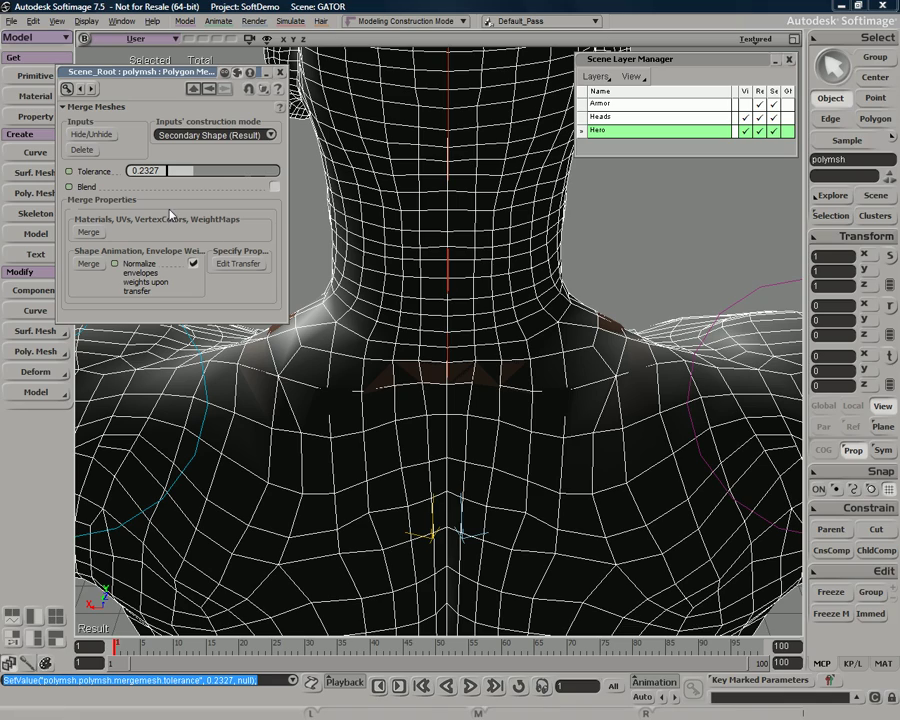
Step: Merge the materials, UVs, shape animation and envelope weights onto the combined mesh, and delete the input meshes
key(o)
drag(446, 383, 641, 378)
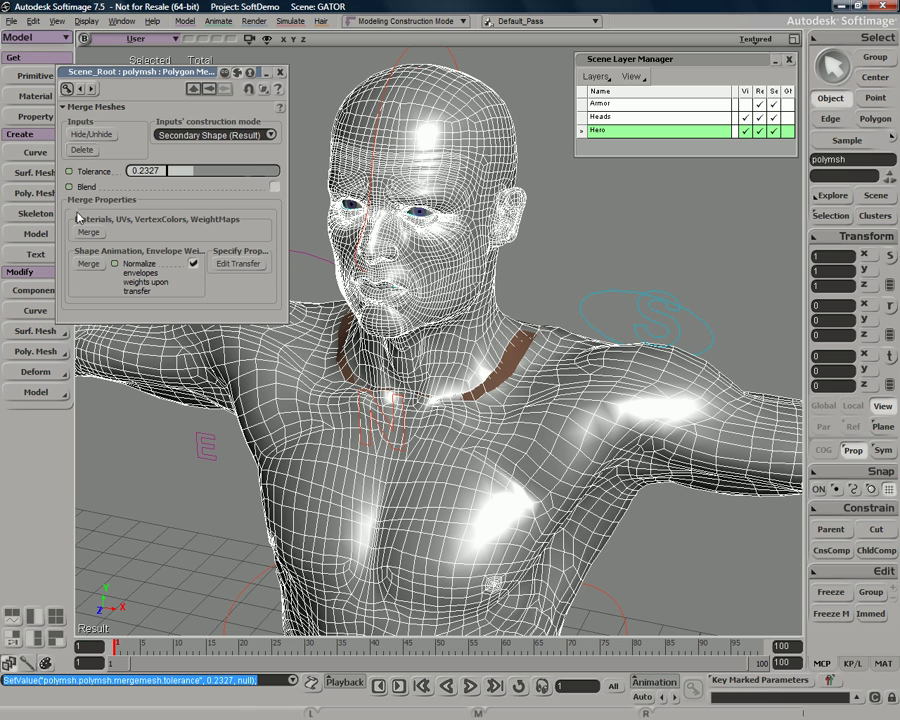
click(88, 233)
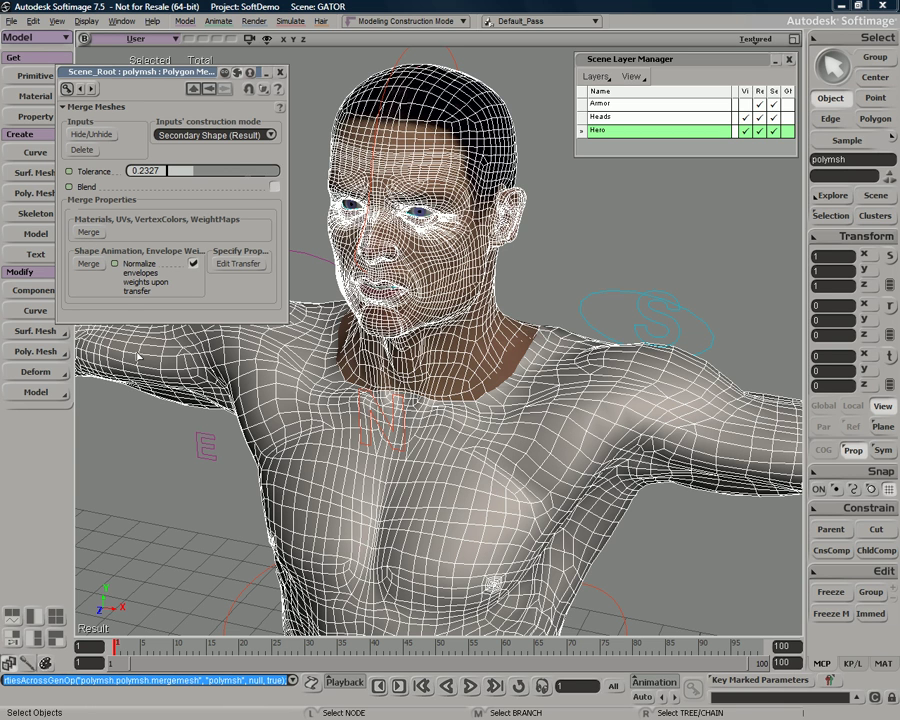
click(88, 264)
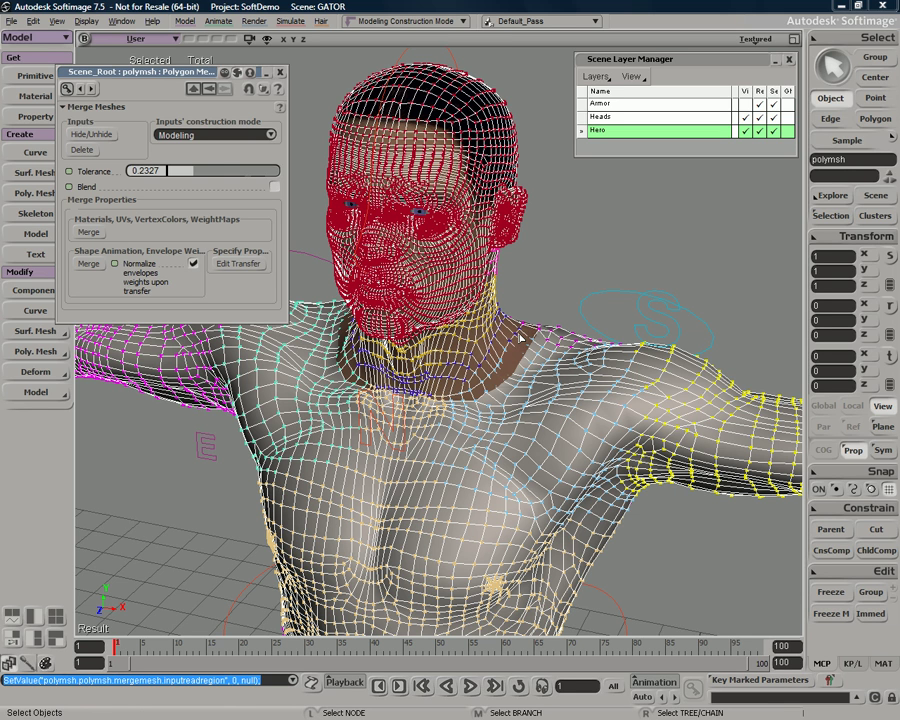
click(81, 150)
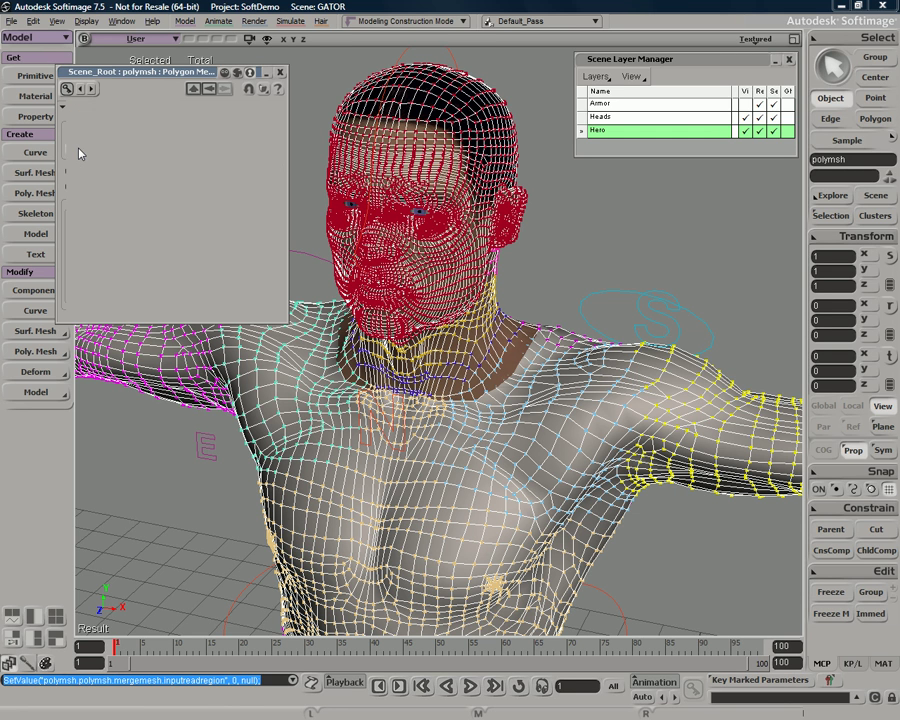
click(631, 250)
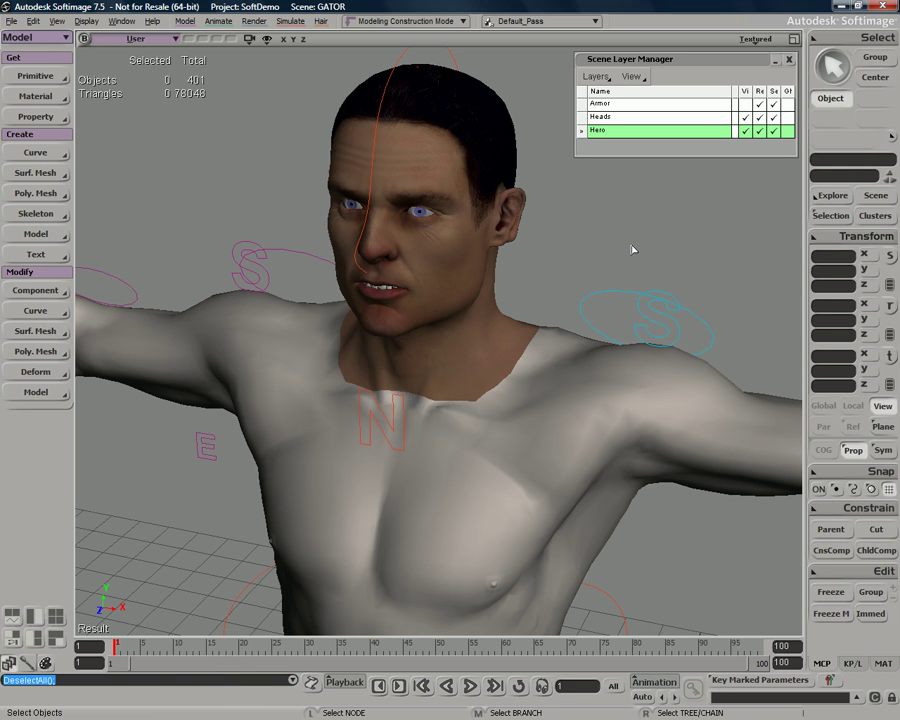
Step: Test the merged mesh's envelope by rotating the XSI_Man.head_Mid_Grip control, and undo the rotation
click(503, 405)
key(ctrl+shift+a)
mouse_move(121, 647)
mouse_down()
mouse_move(227, 661)
mouse_move(112, 655)
mouse_up()
click(412, 58)
key(c)
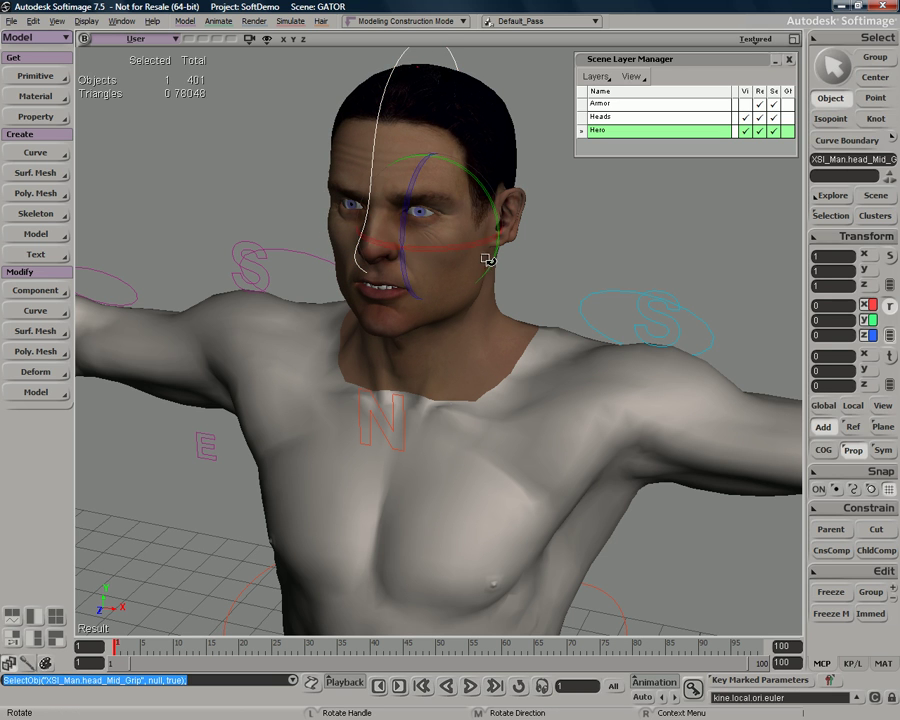
mouse_move(475, 251)
mouse_down()
mouse_move(448, 245)
mouse_move(476, 246)
mouse_move(464, 246)
mouse_up()
key(ctrl+z)
key(space)
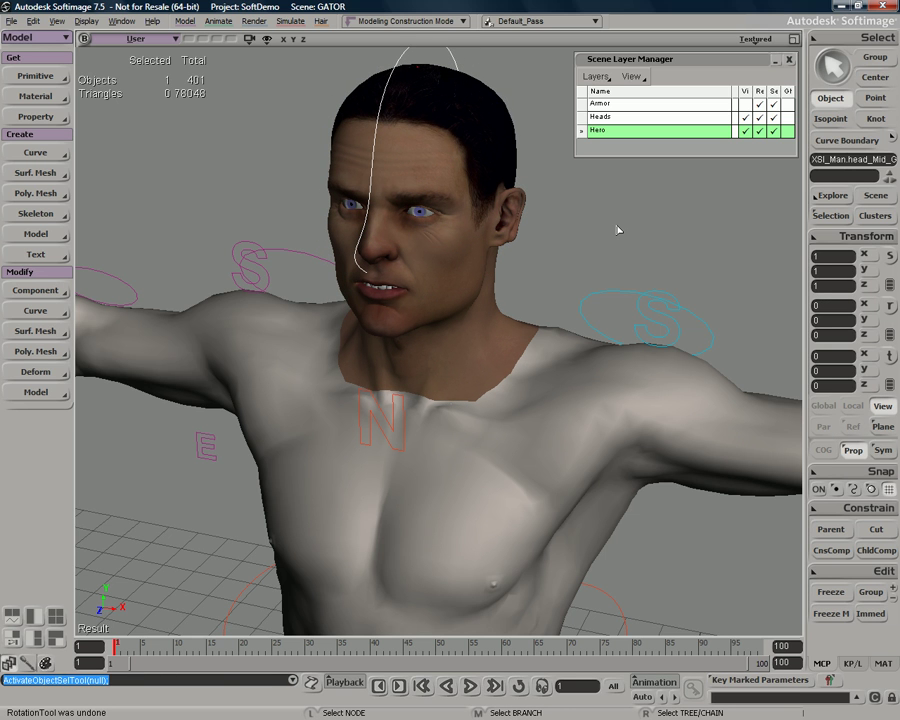
Step: Select the merged polymsh object, view its face up close, and collapse the Scene Layer Manager
click(412, 276)
scroll(436, 277, up, 5)
key(z)
drag(465, 284, 506, 327)
key(o)
key(space)
double_click(750, 60)
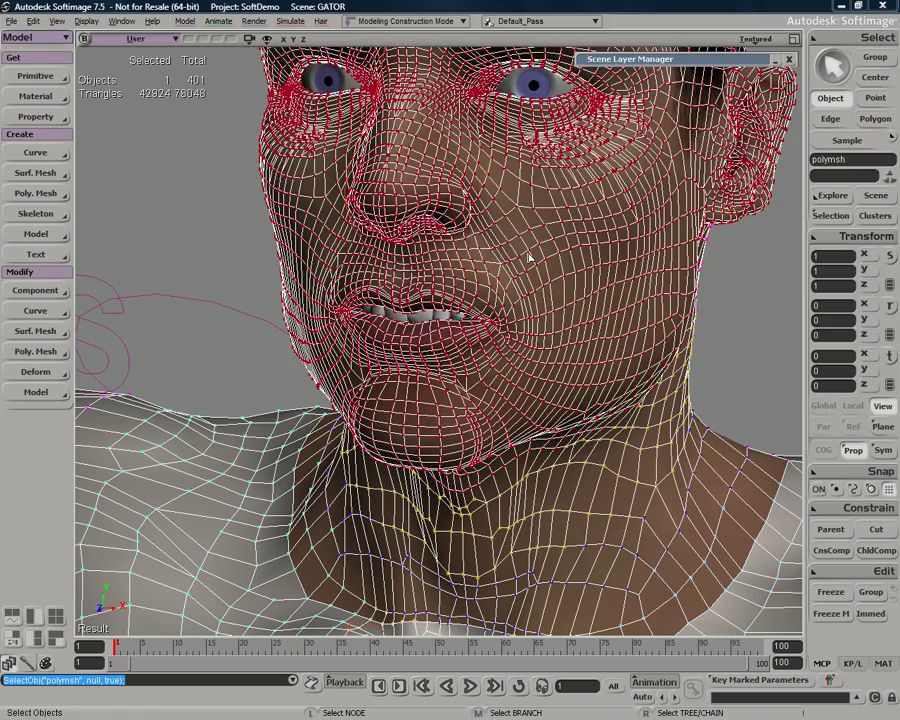
Step: Select the full edge loop that circles the nose, mouth and chin on the polymsh face
scroll(528, 273, up, 6)
key(z)
drag(527, 260, 506, 309)
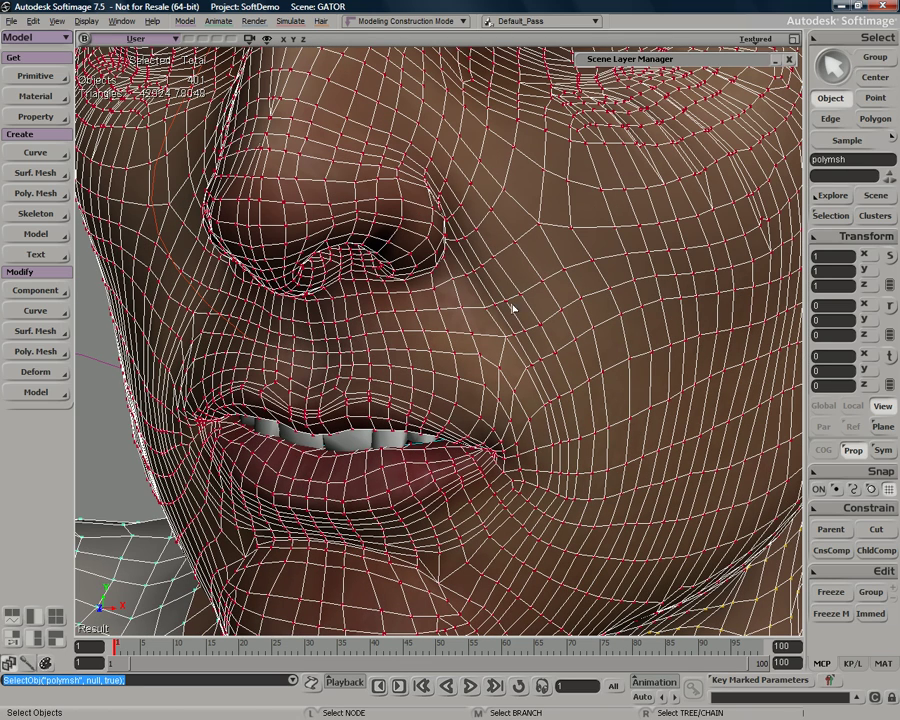
scroll(517, 336, down, 3)
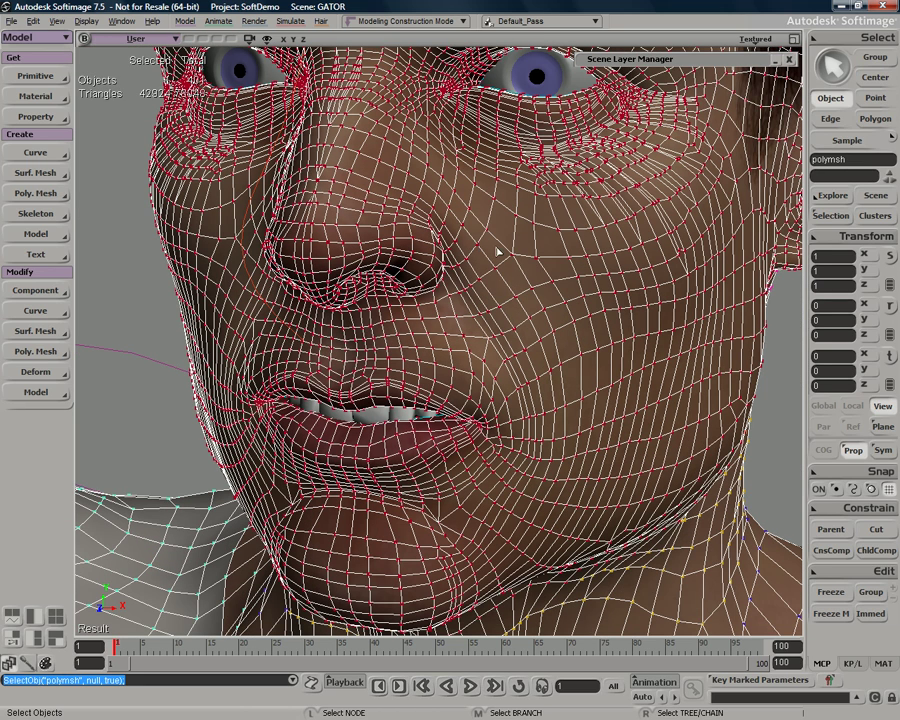
key(e)
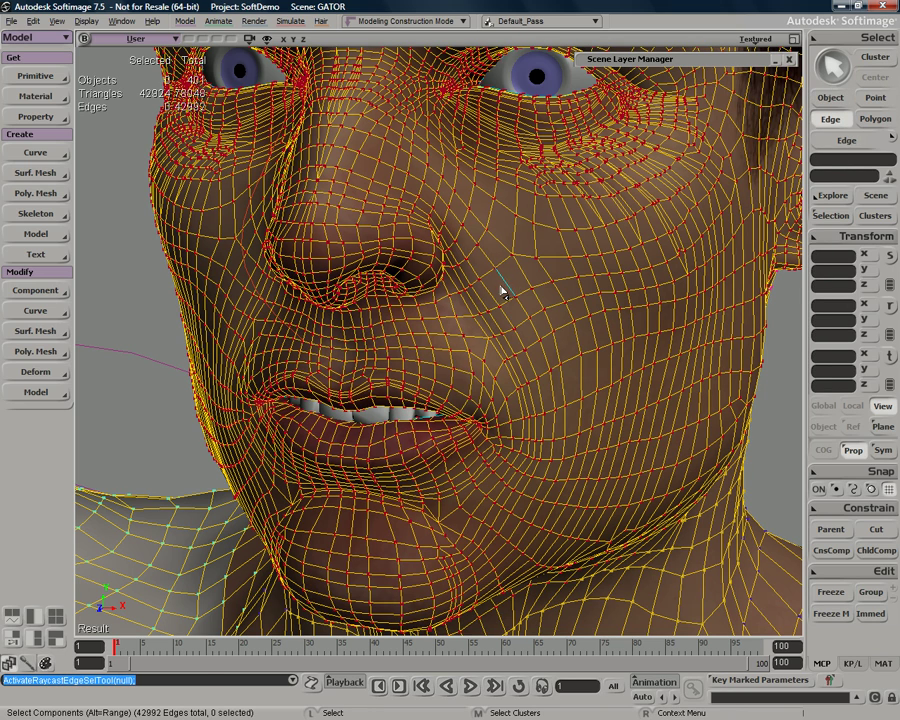
click(504, 298)
click(498, 270)
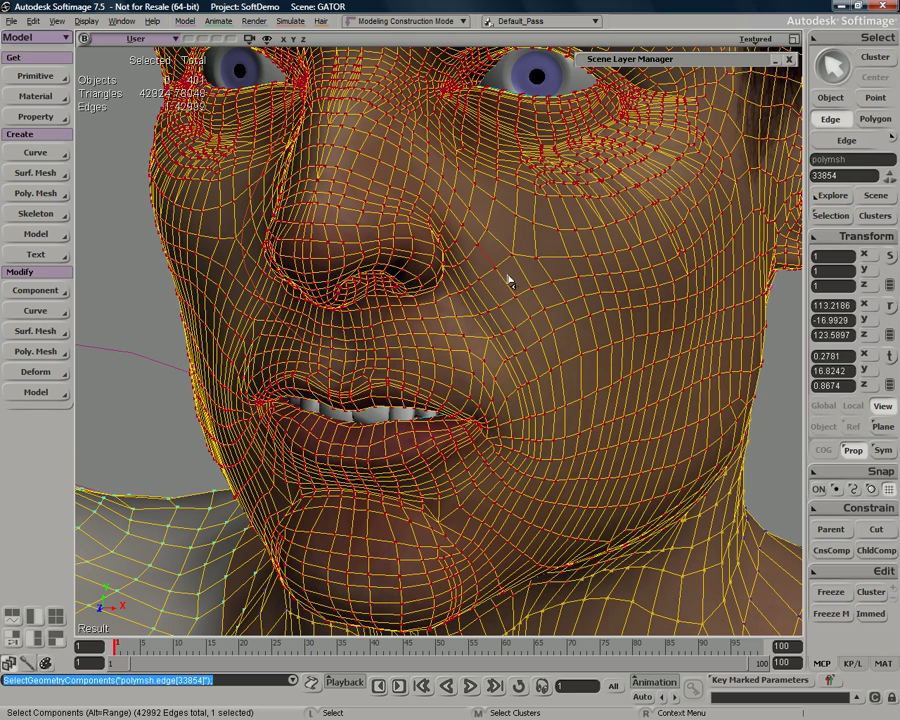
click(516, 307)
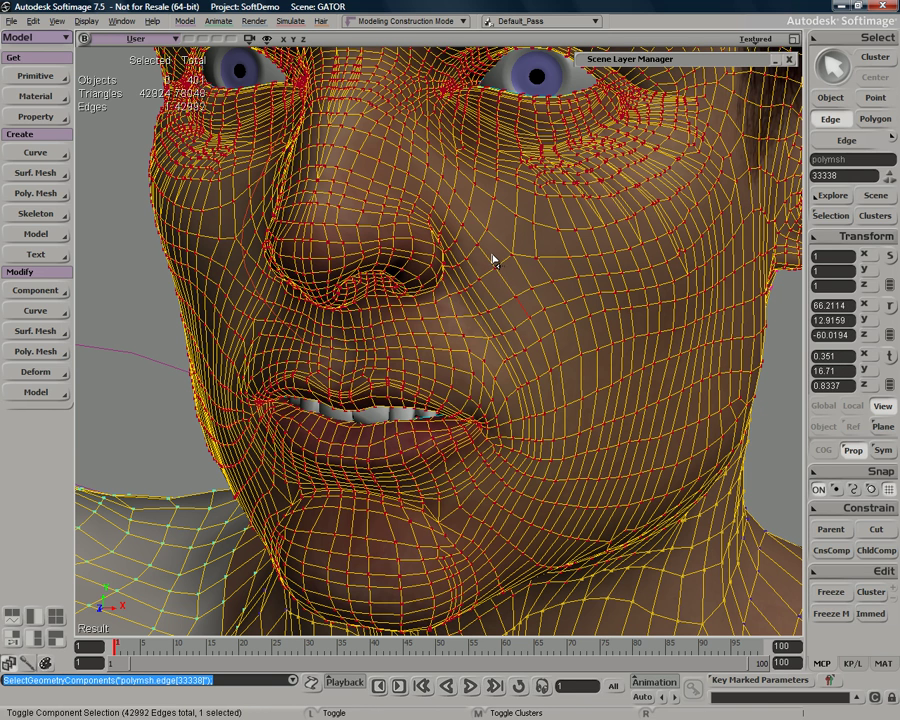
shift+click(511, 284)
shift+click(510, 309)
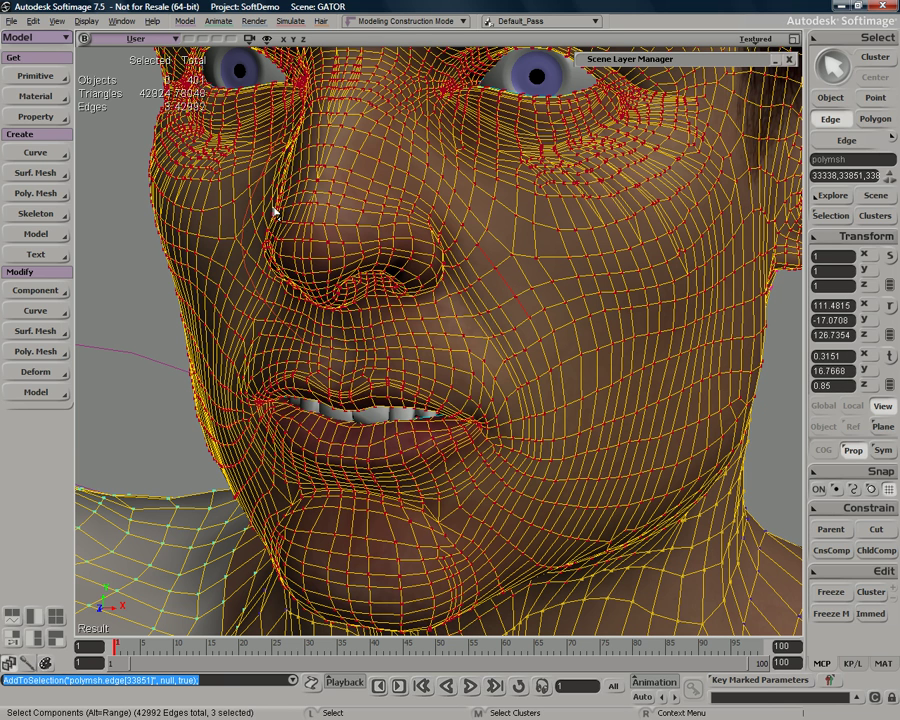
click(472, 242)
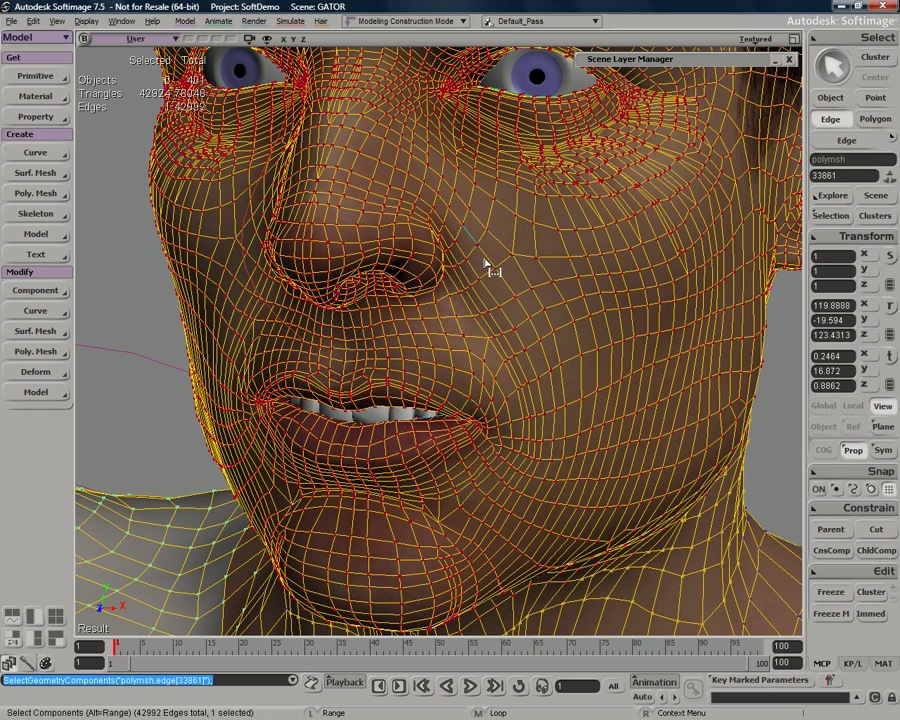
alt+middle_click(488, 264)
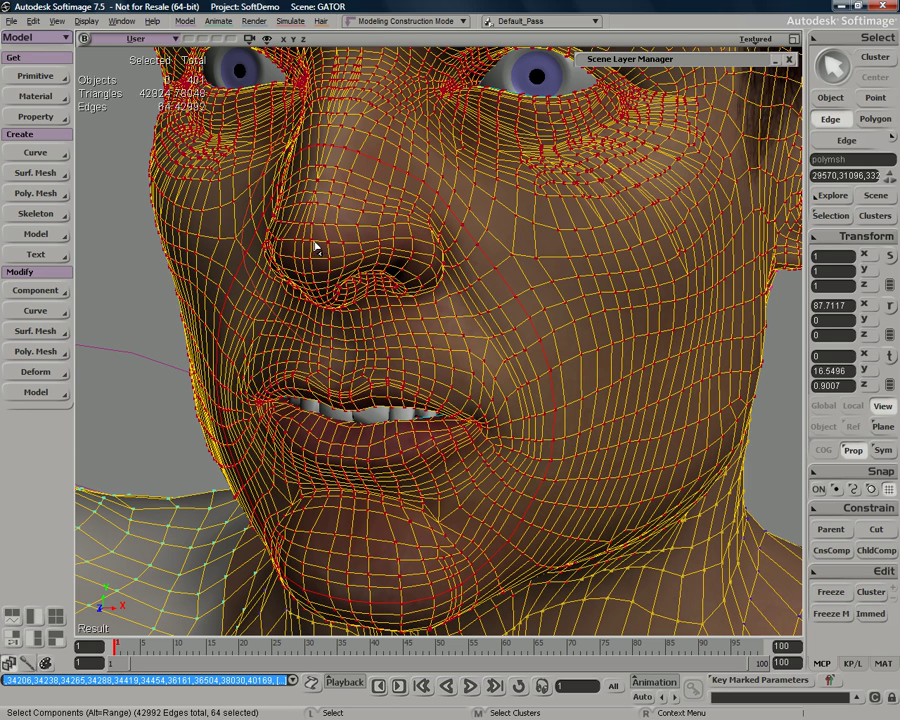
Step: Turn off proportional modification, try moving the selected edge loop with the Tweak Component tool, and undo the move
key(m)
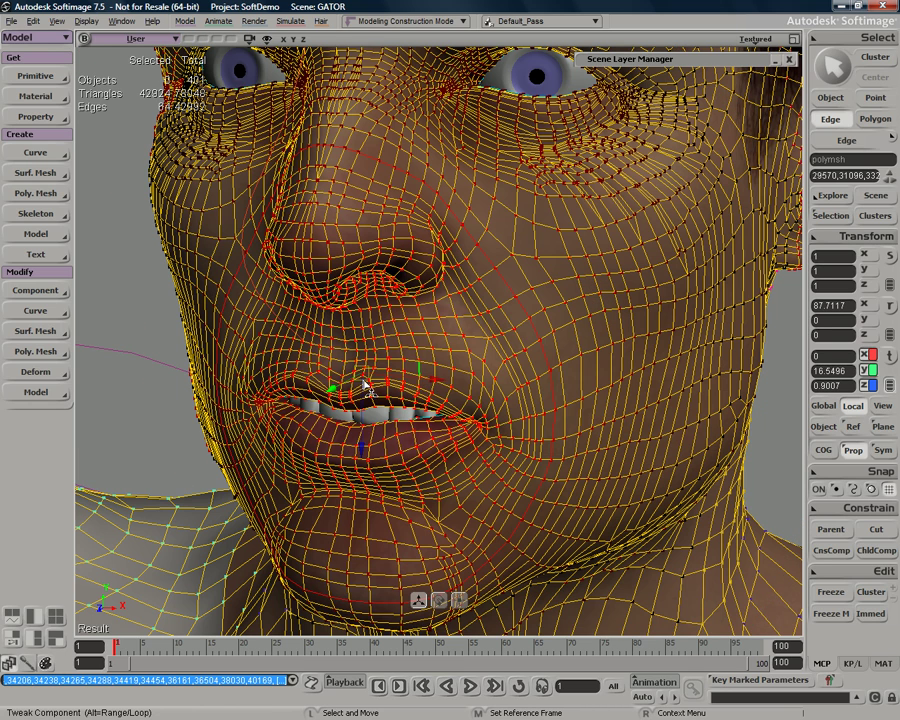
click(853, 451)
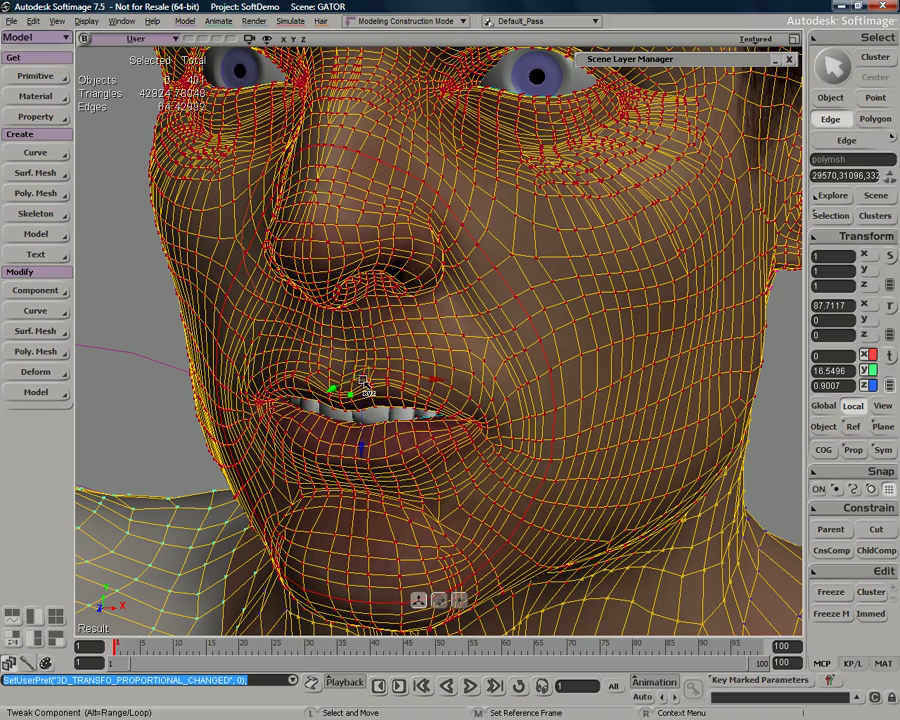
drag(297, 388, 346, 371)
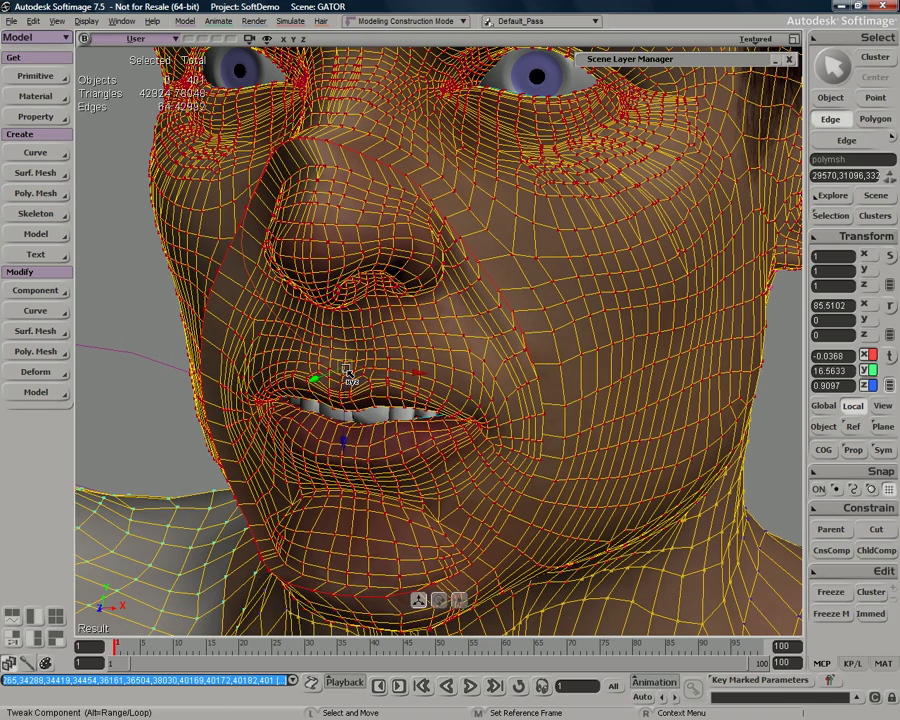
key(ctrl+z)
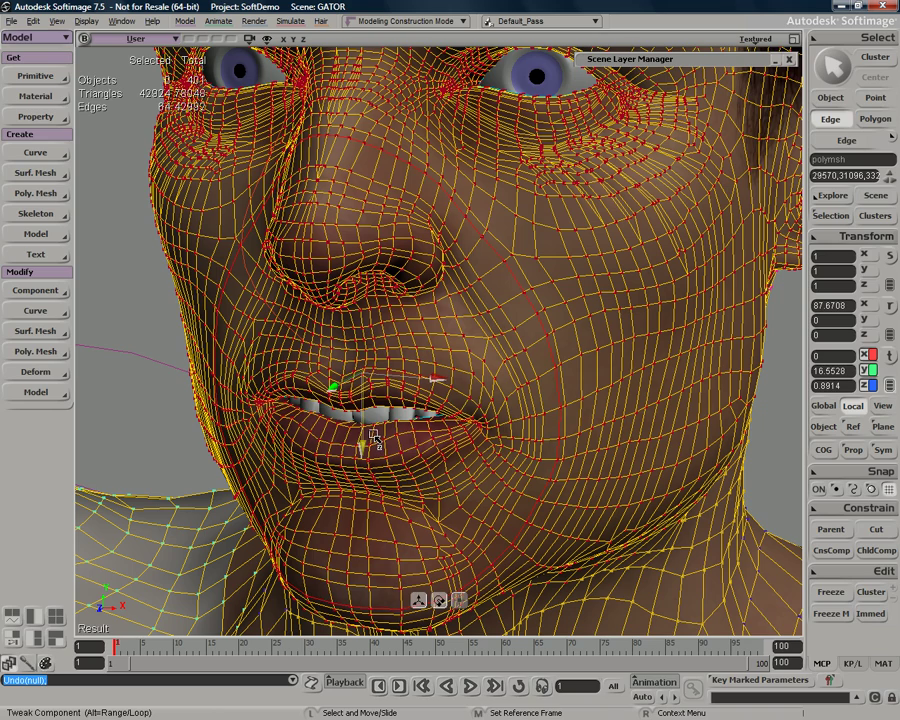
Step: Slide the selected facial edge loop slightly along the surface with the Tweak Component tool, working from front and side views
drag(372, 434, 373, 432)
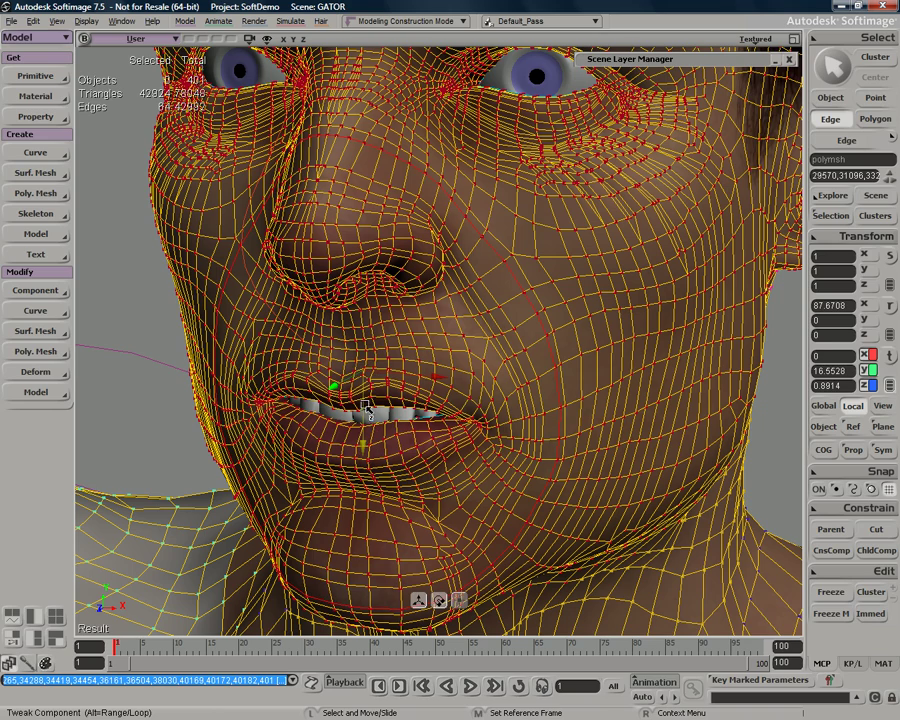
key(o)
drag(508, 372, 488, 373)
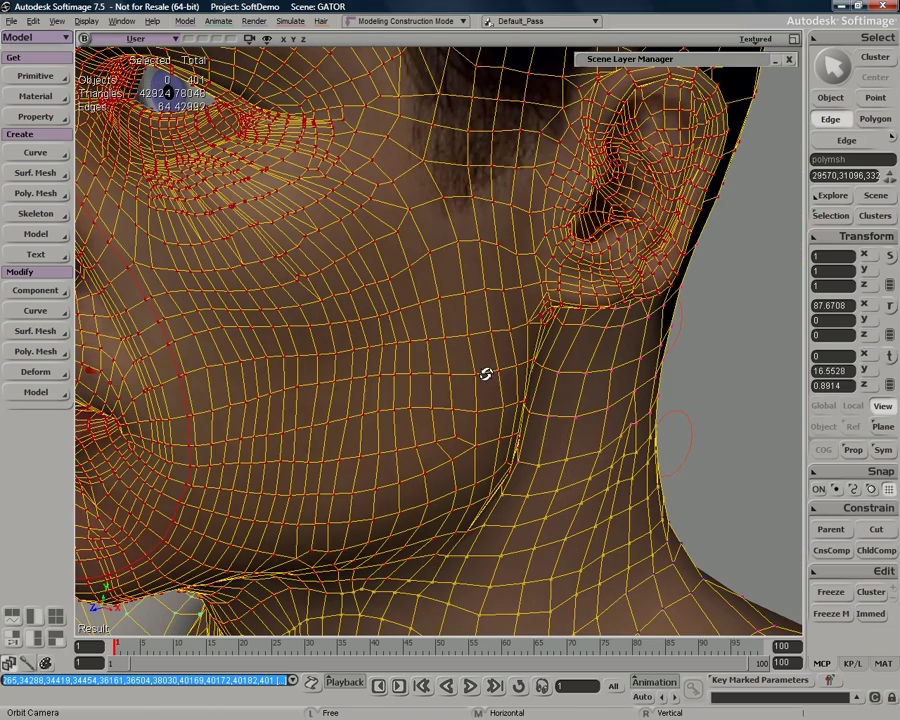
key(z)
drag(310, 360, 392, 358)
key(m)
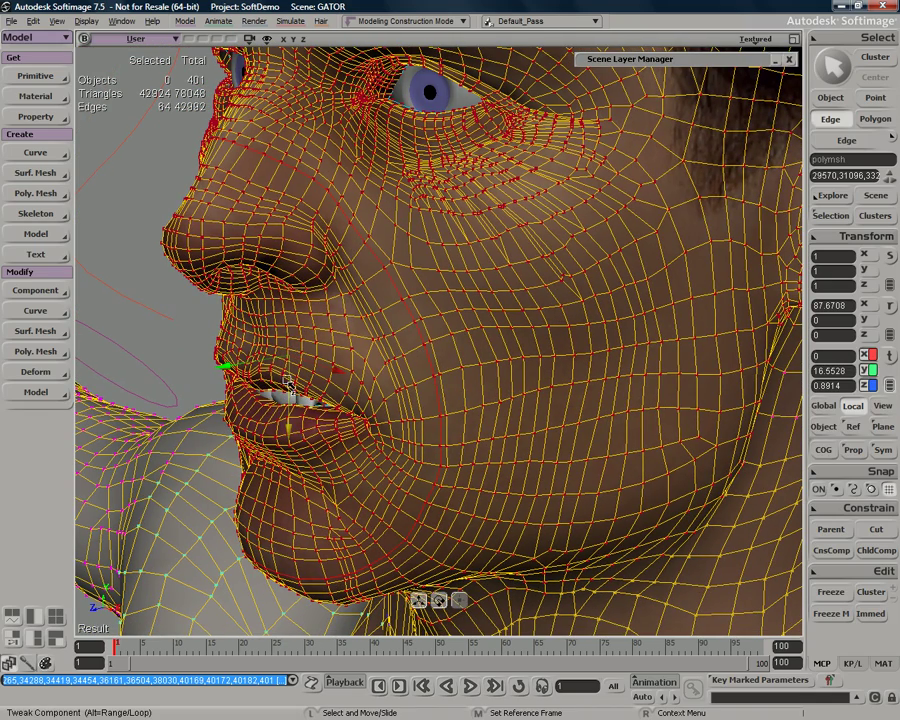
drag(288, 390, 293, 379)
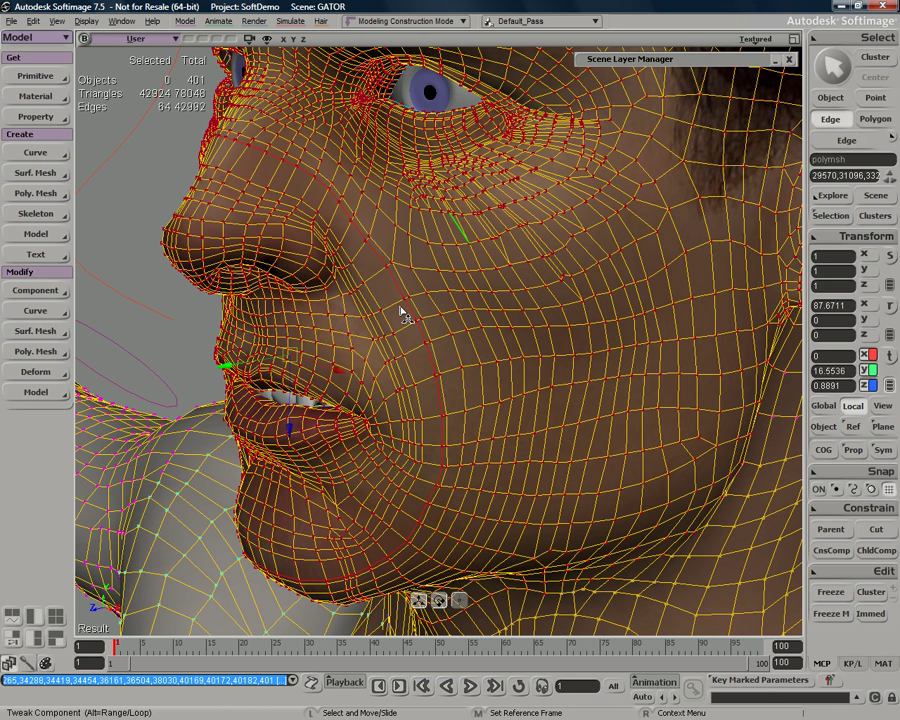
Step: Subdivide two cheek edges crossing the crease beside the mouth evenly, with Parallel Edge Loop enabled and 7 subdivisions
key(e)
click(415, 343)
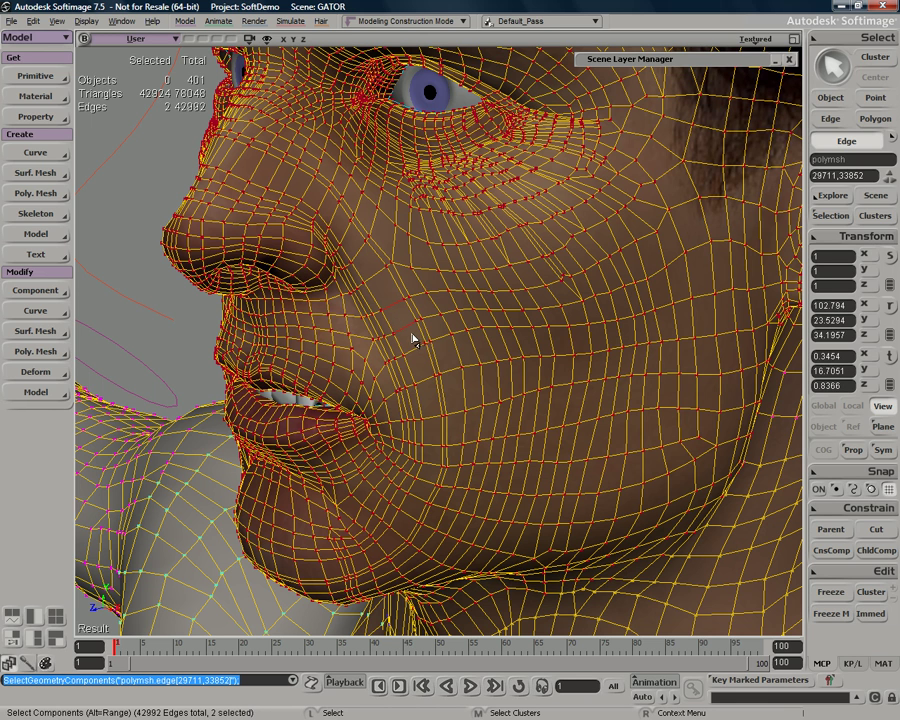
right_click(407, 331)
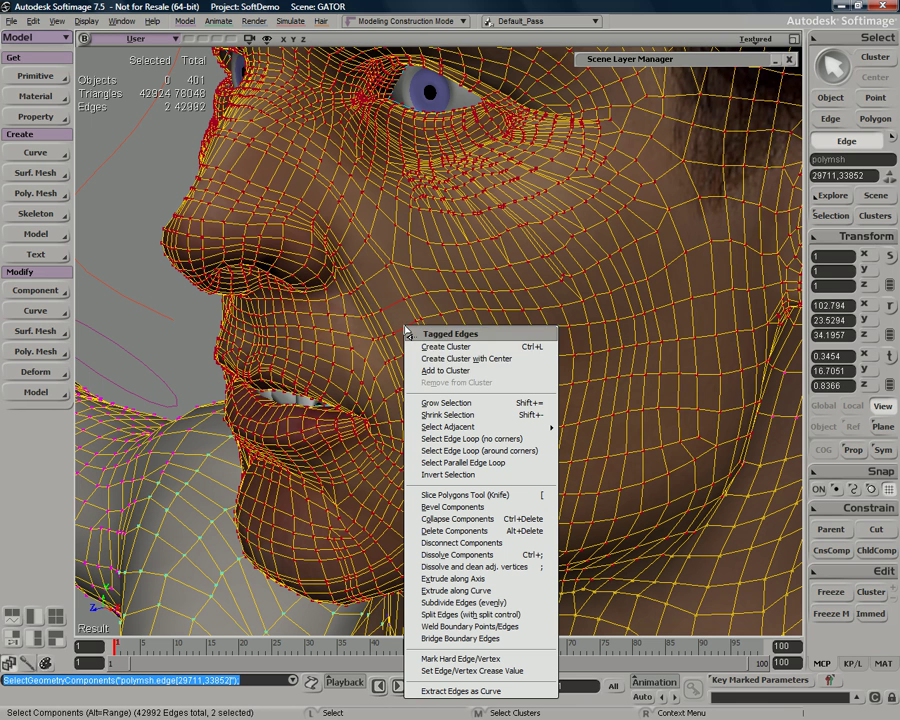
click(476, 612)
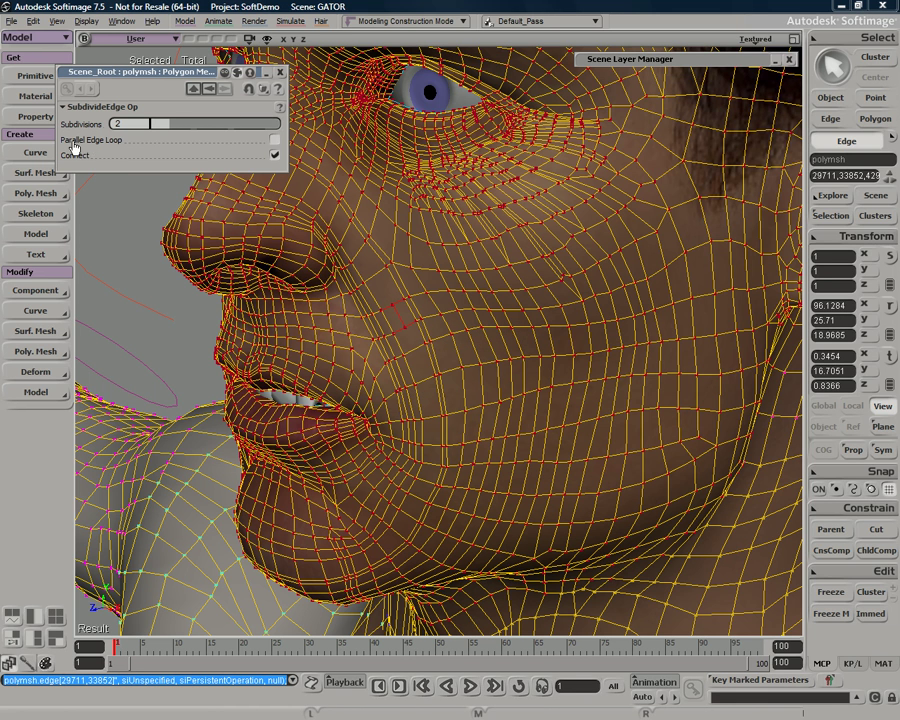
click(275, 140)
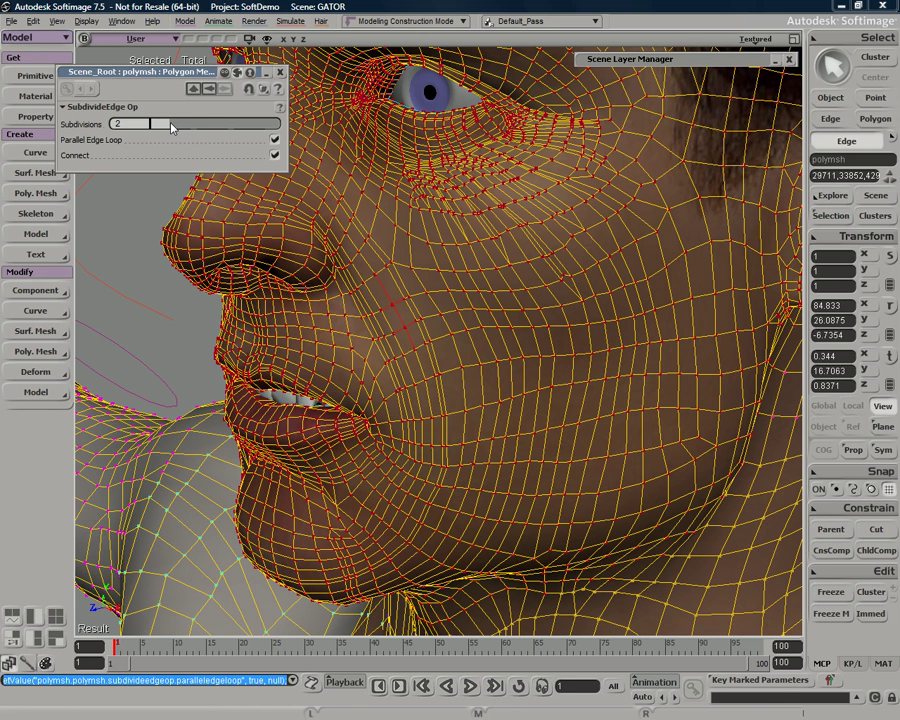
drag(171, 127, 205, 125)
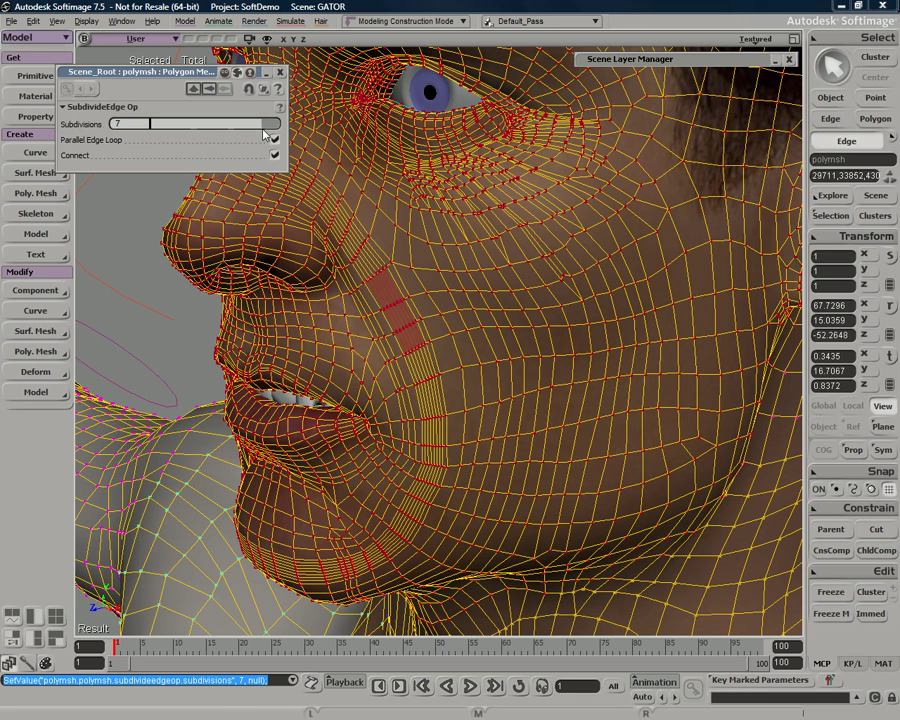
click(280, 73)
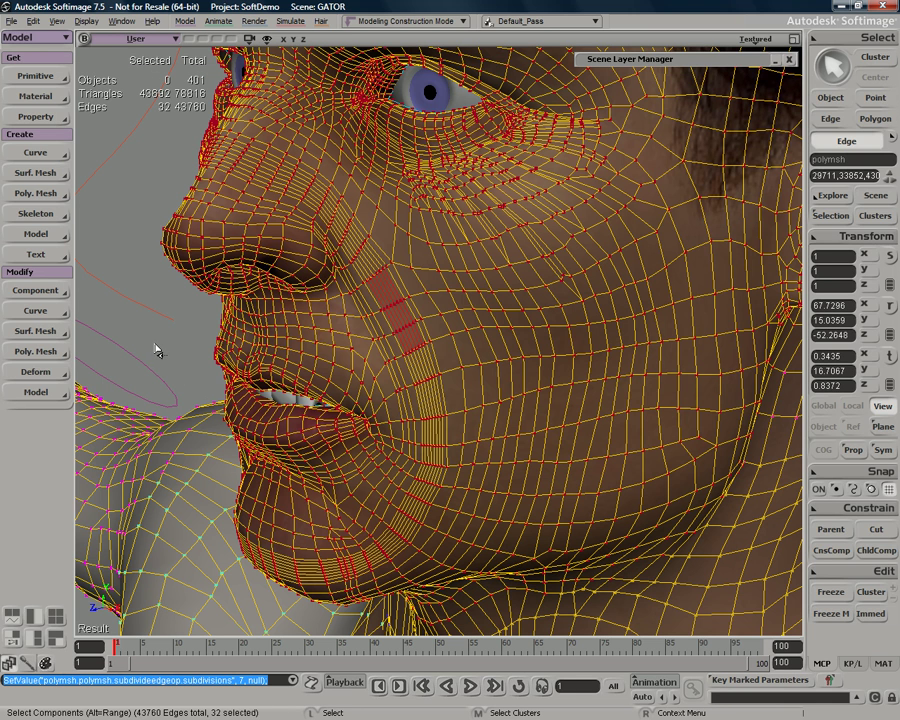
Step: Deselect everything and check the head's facial animation from the front by scrubbing the timeline, ending on frame 1
key(ctrl+shift+a)
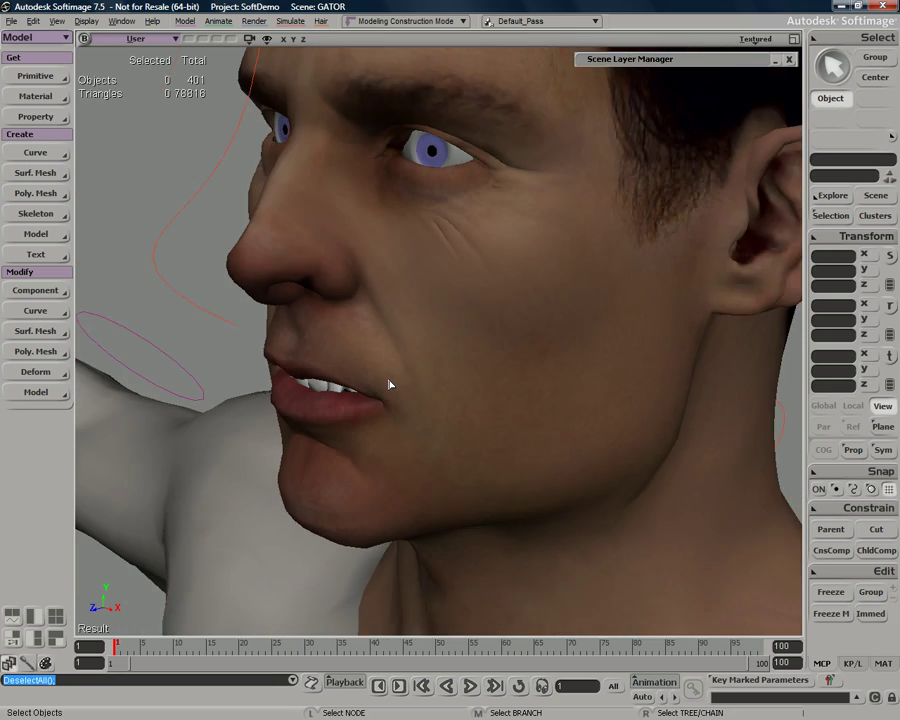
scroll(391, 384, down, 5)
key(o)
drag(524, 358, 546, 352)
drag(130, 645, 105, 639)
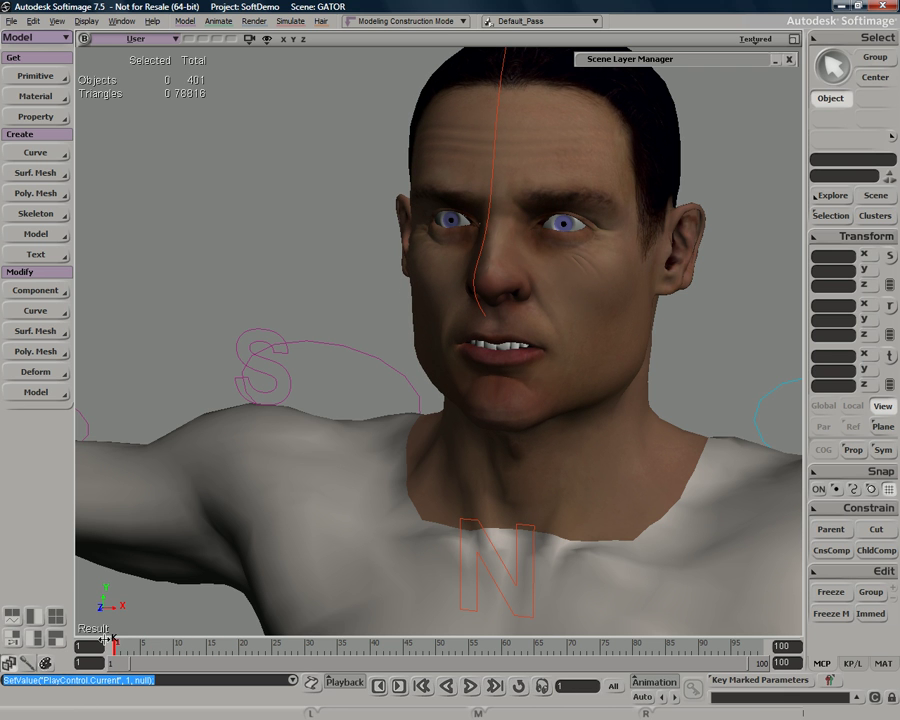
Step: Turn on proportional modification, pull one point on each side of polymsh's head far outward, and scrub to frame 4
click(570, 316)
drag(557, 374, 538, 376)
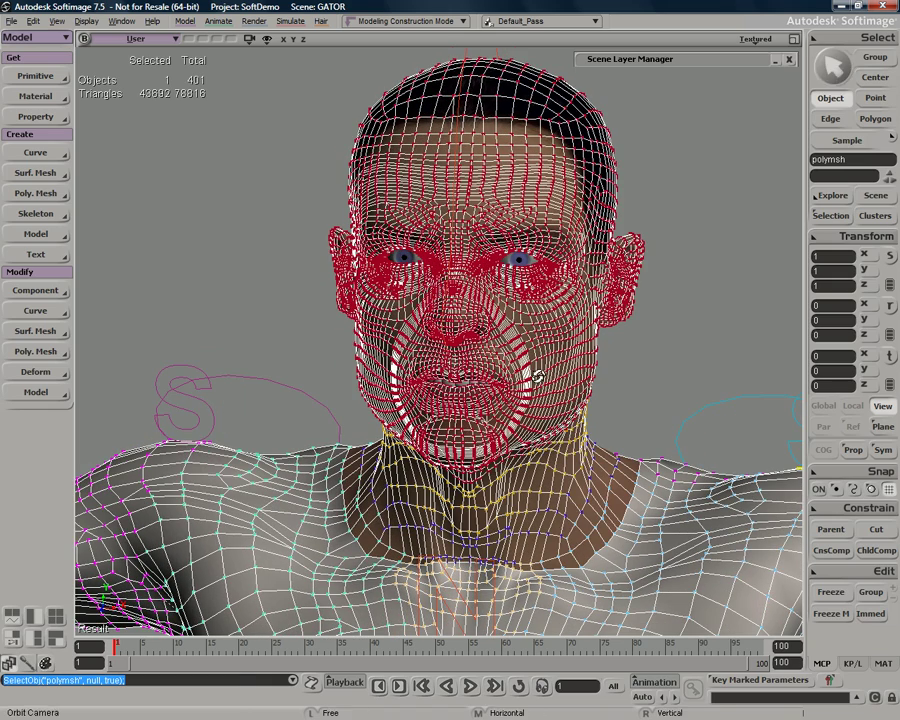
click(849, 448)
key(m)
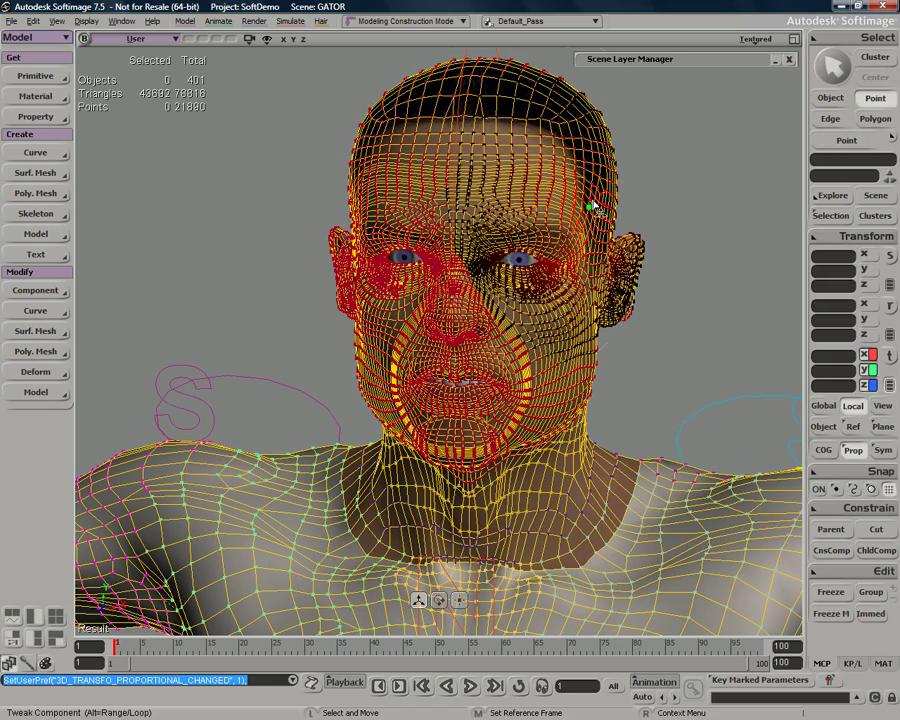
drag(589, 210, 733, 147)
drag(315, 257, 262, 262)
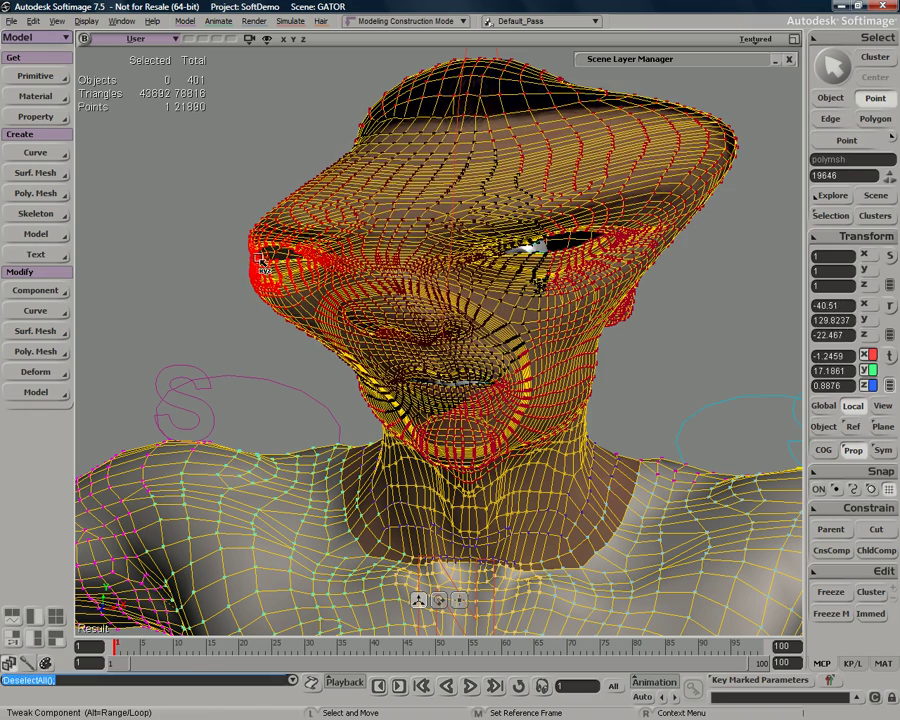
mouse_move(119, 645)
mouse_down()
mouse_move(222, 643)
mouse_move(133, 643)
mouse_up()
scroll(343, 394, up, 2)
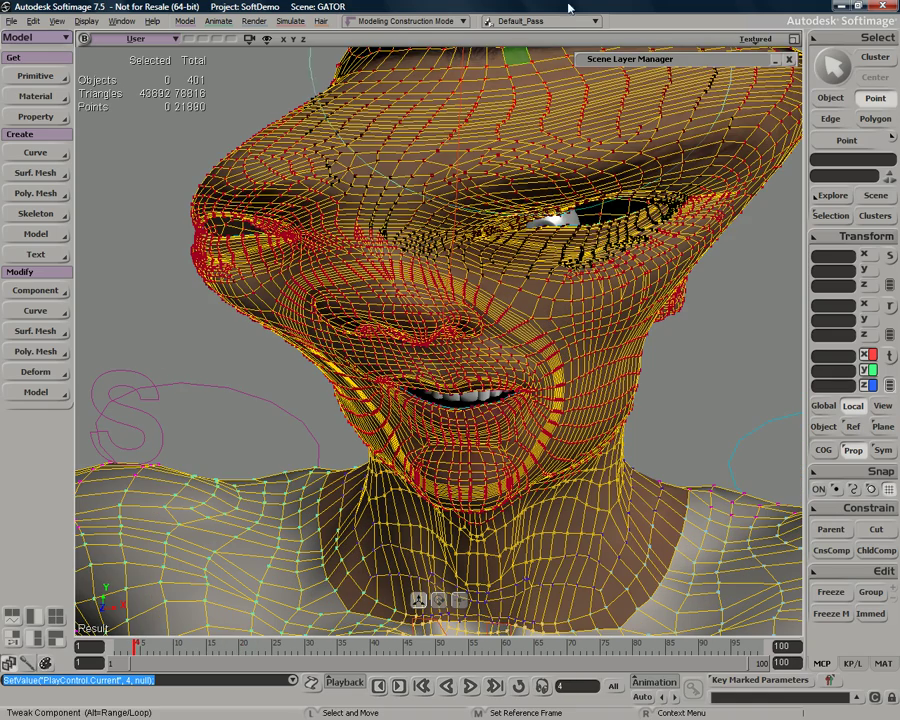
Step: Delete both MoveProportional operators from the polymsh object's modeling stack
click(833, 216)
key(space)
click(832, 216)
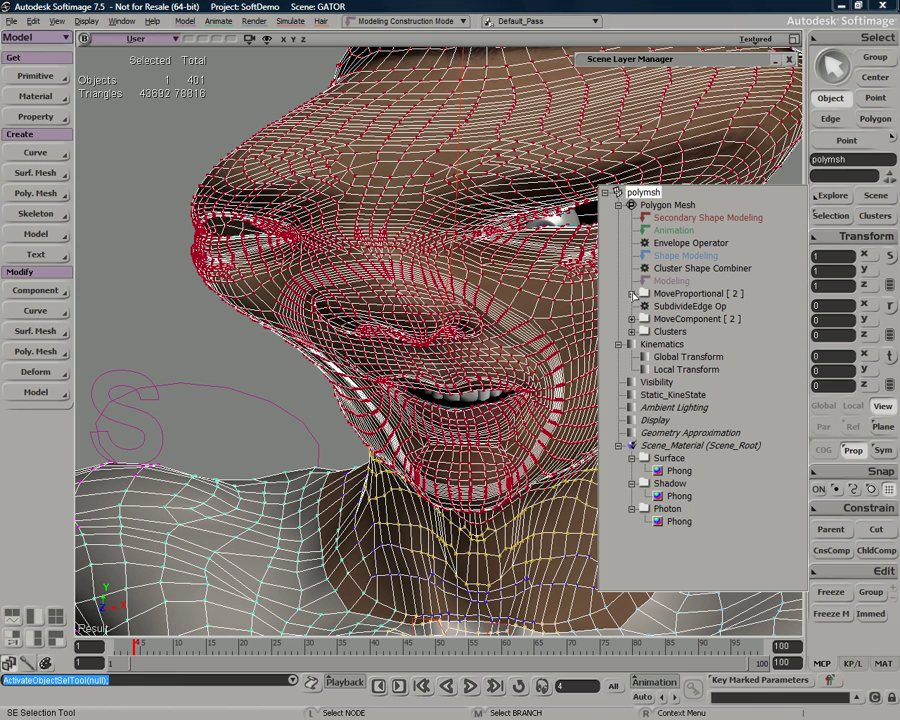
click(631, 294)
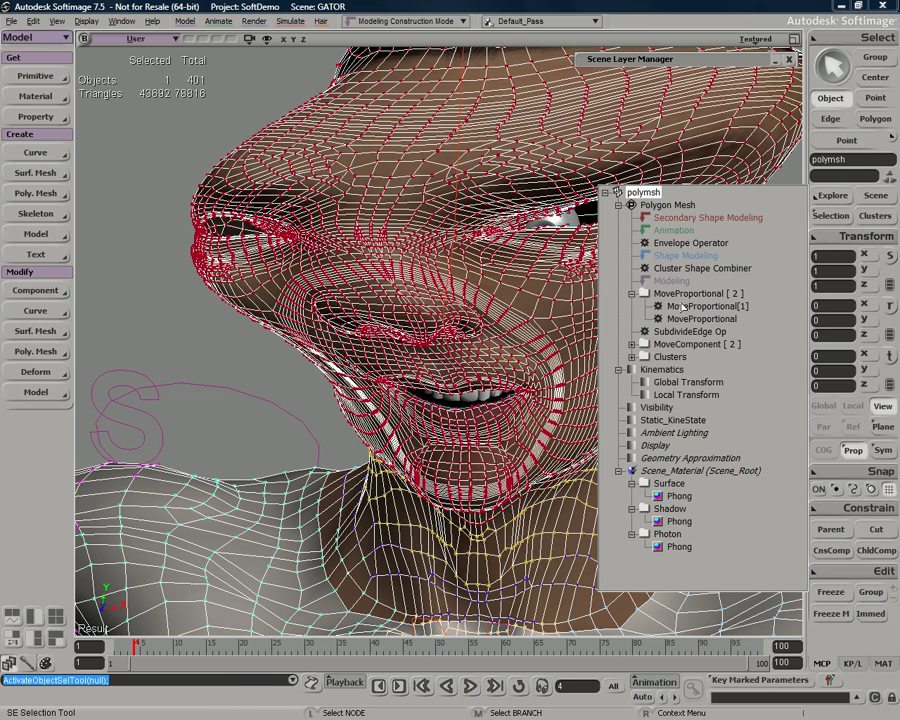
click(685, 308)
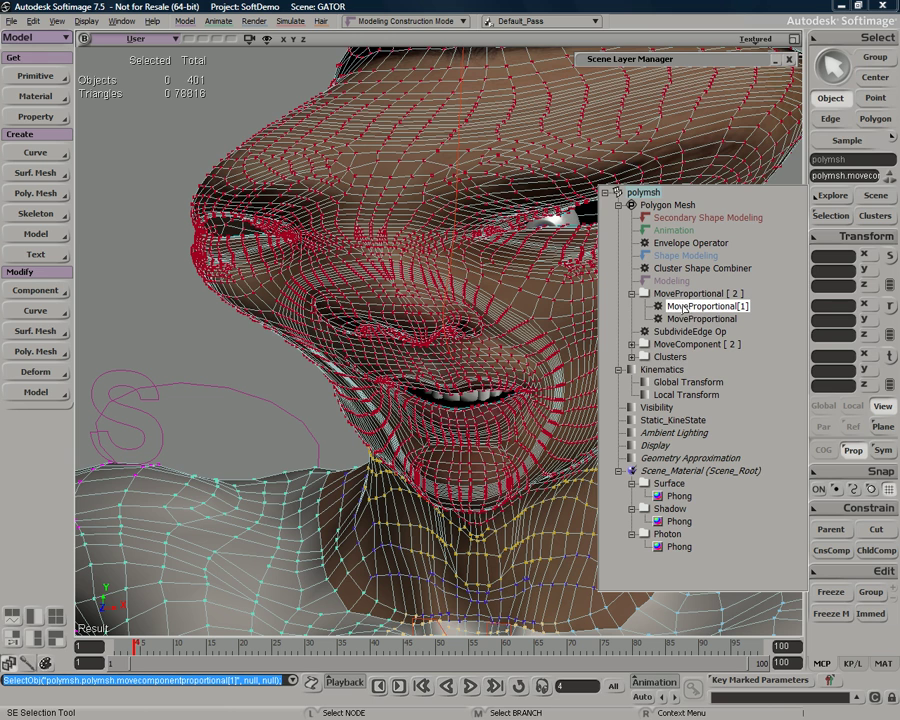
key(Delete)
click(705, 308)
key(Delete)
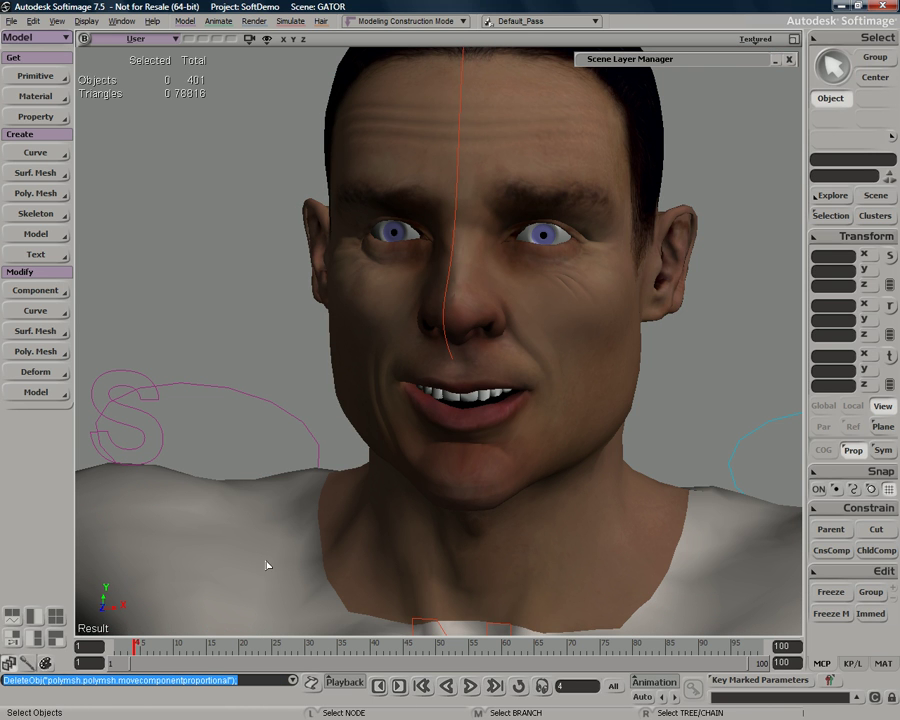
Step: Return the timeline to frame 1 and view the character's whole body from the front
scroll(355, 411, down, 3)
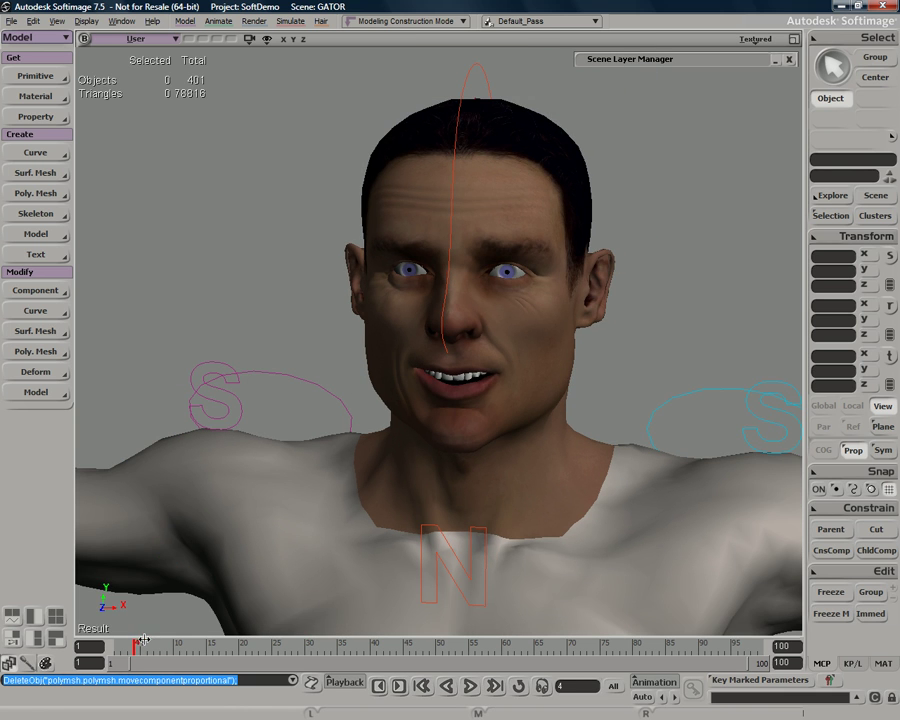
drag(133, 645, 115, 645)
scroll(549, 423, down, 3)
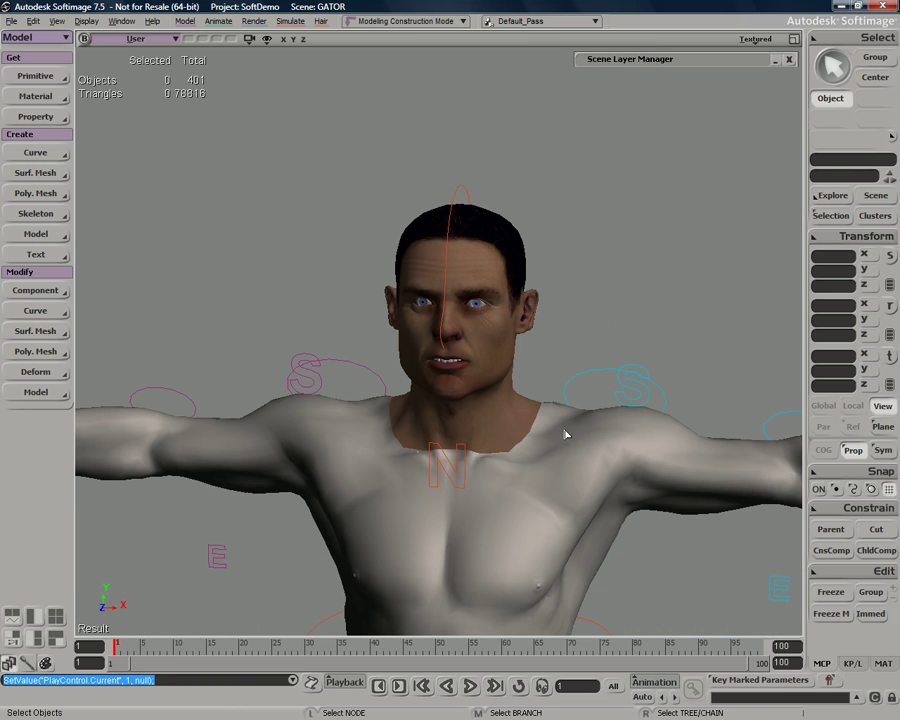
key(z)
drag(546, 400, 540, 283)
scroll(536, 295, down, 5)
key(z)
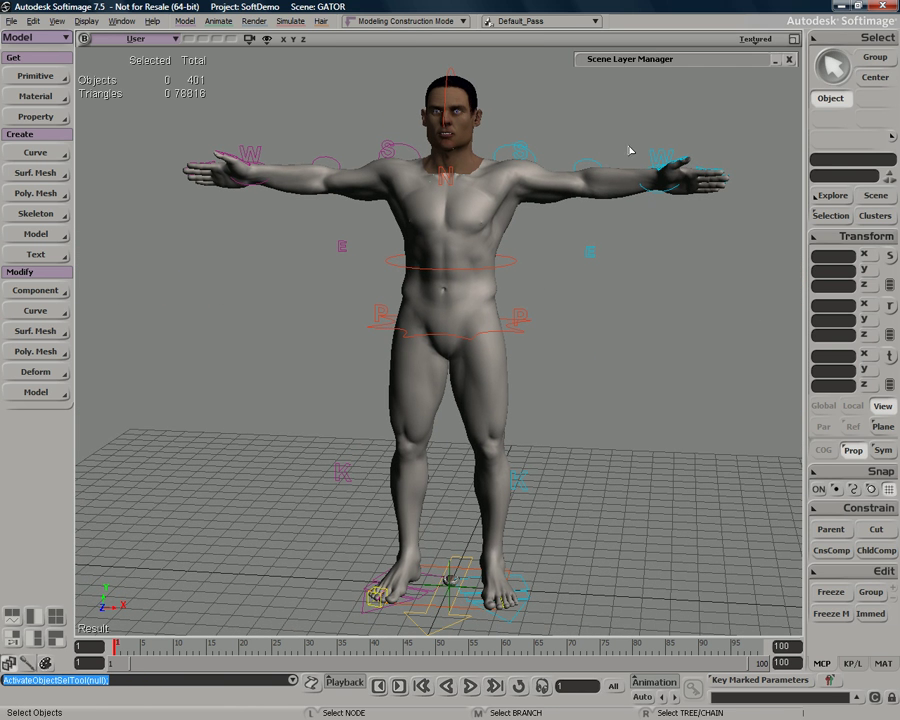
Step: Make the Armor layer visible in the viewport and collapse the scene layer manager again
click(658, 62)
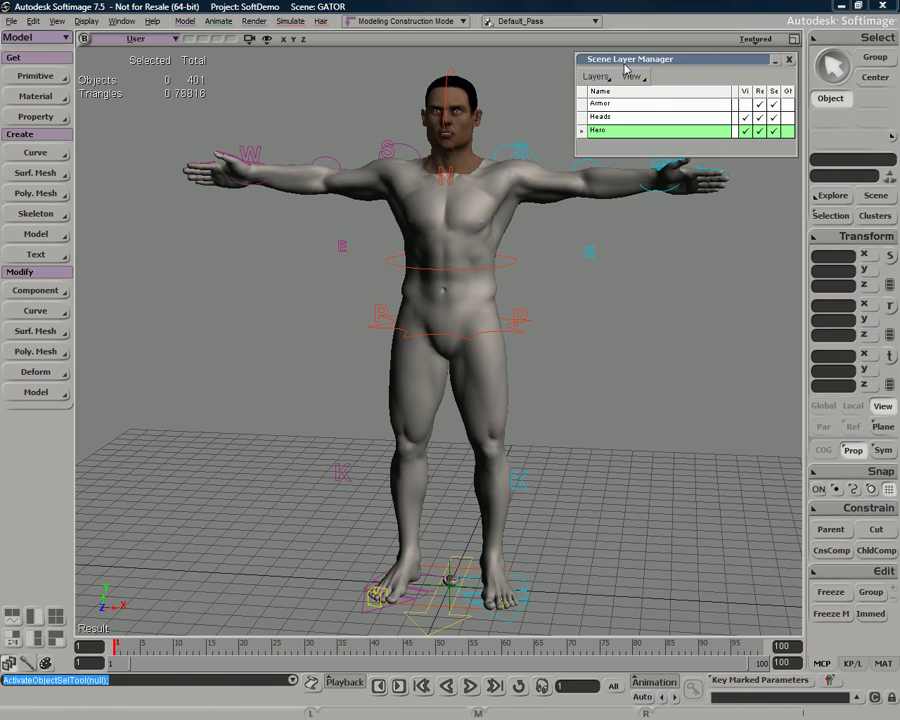
click(744, 104)
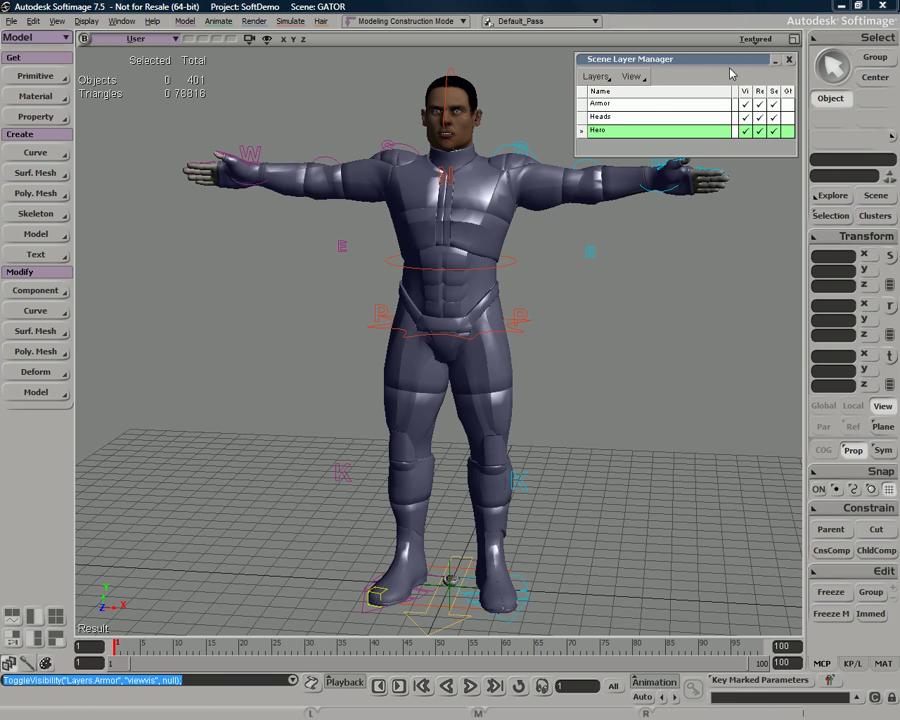
click(728, 62)
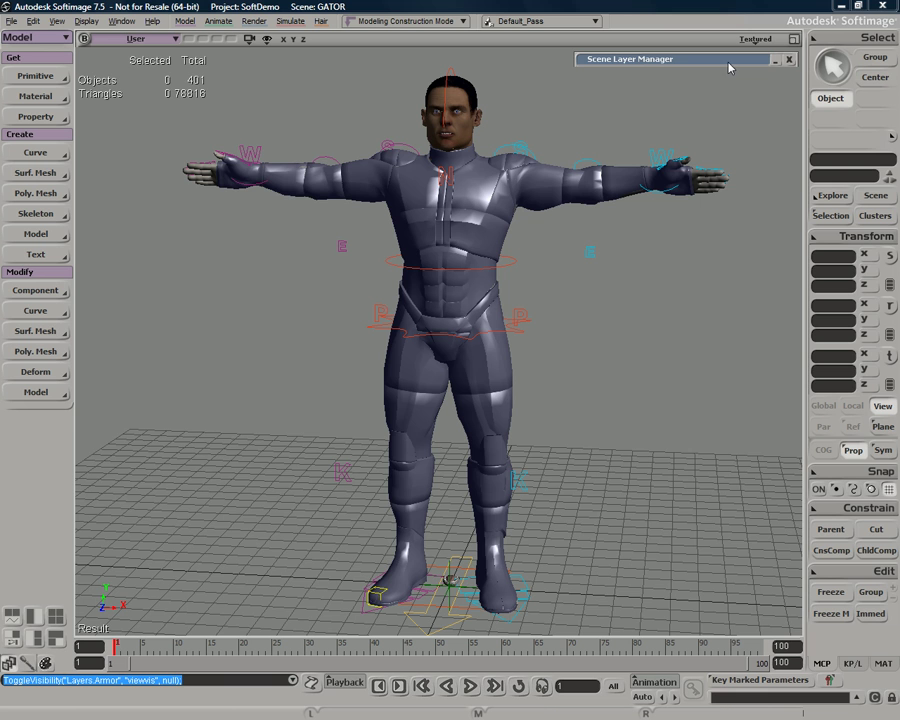
Step: Move the ShockerArmor mesh about 6.6 units along X beside the body, select both meshes to compare their envelopes, and undo the move
click(468, 240)
key(v)
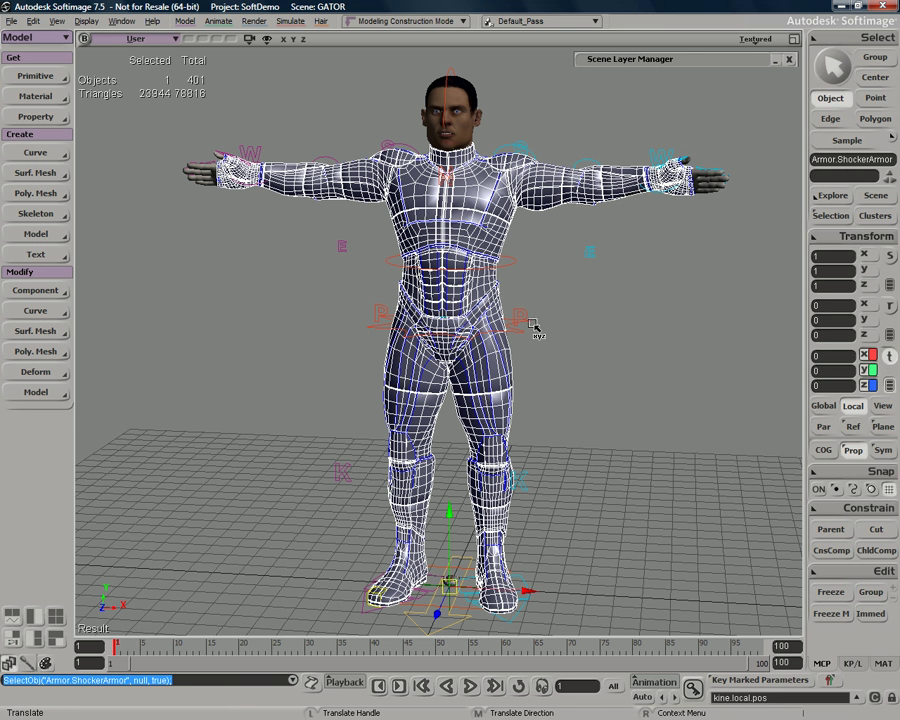
drag(464, 589, 655, 585)
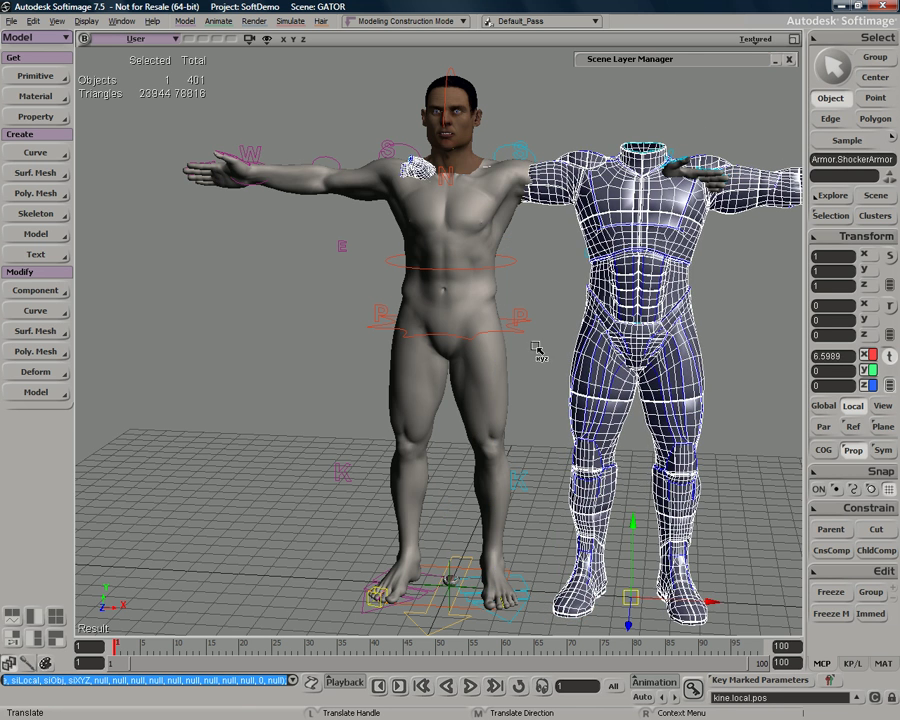
key(space)
shift+click(489, 298)
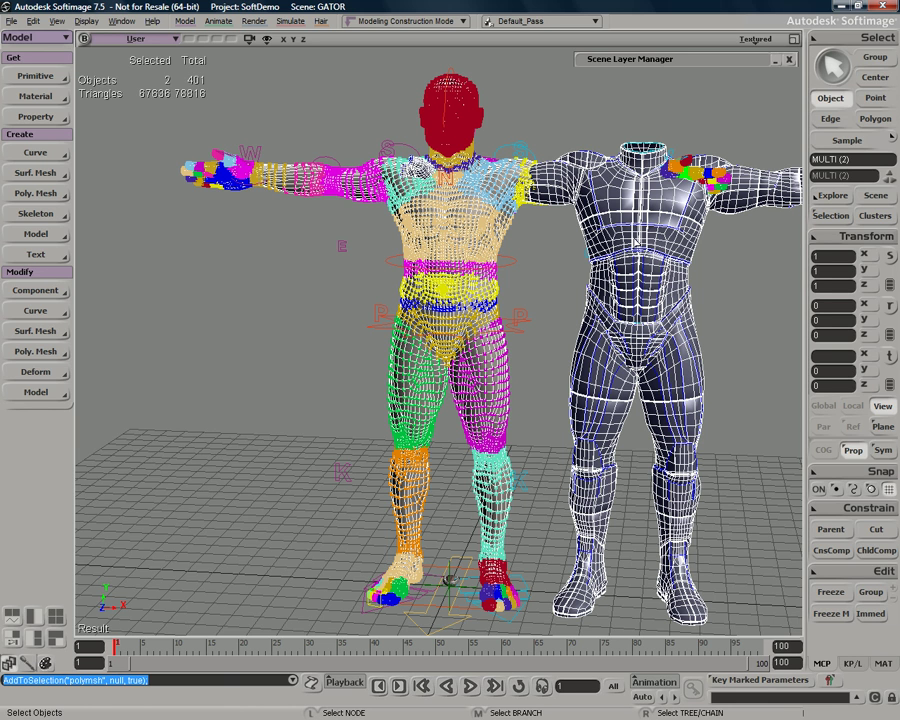
drag(748, 263, 754, 298)
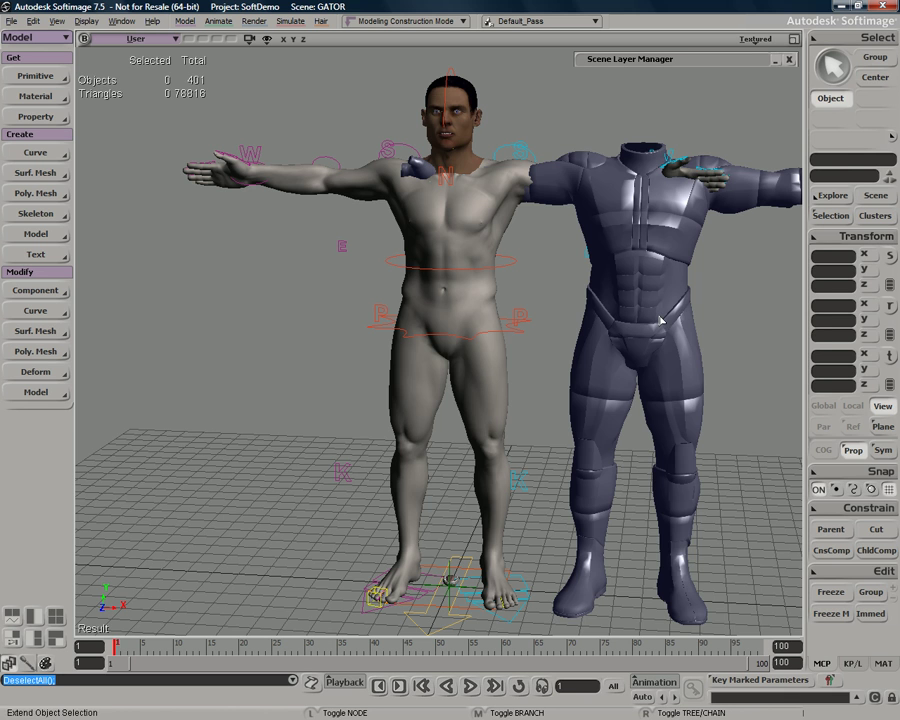
key(ctrl+z)
key(ctrl+z)
key(ctrl+z)
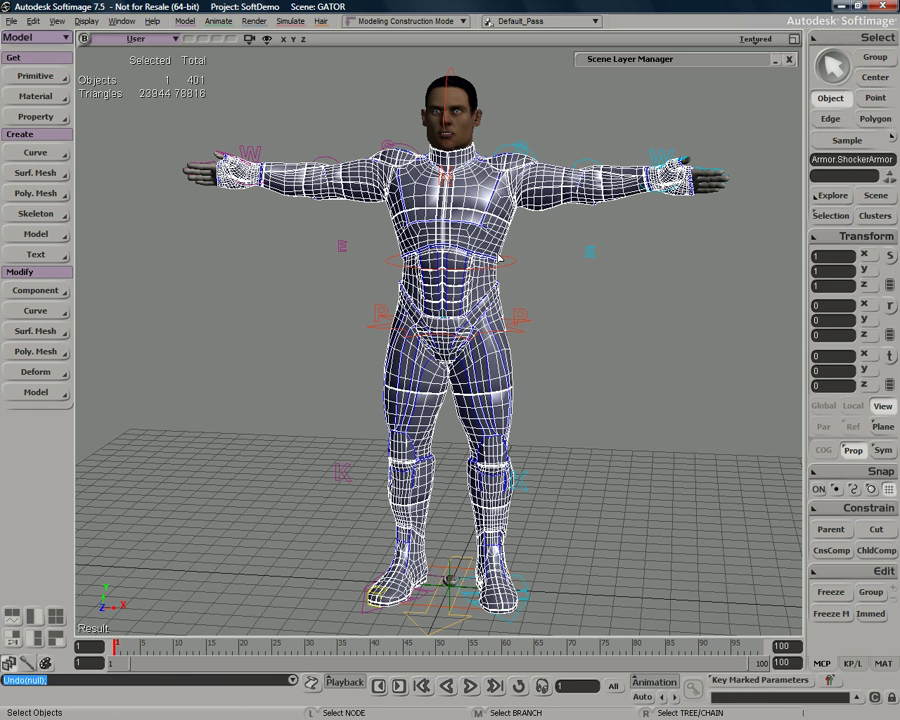
Step: Apply GATOR to ShockerArmor with polymsh as the source and transfer shape animation and envelope weights, using Modeling as the inputs' construction mode
click(715, 186)
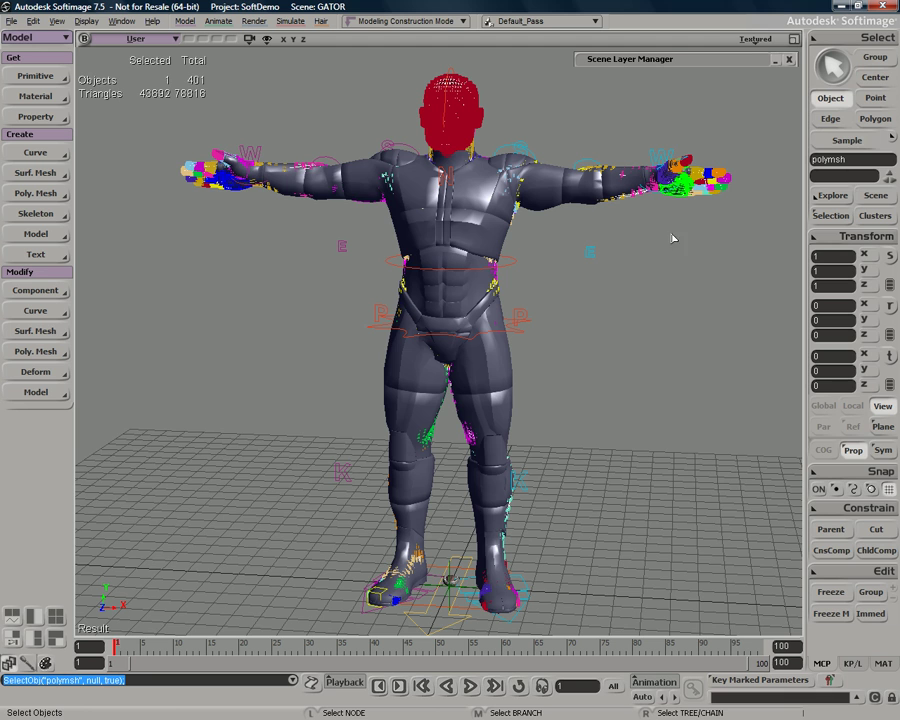
click(452, 236)
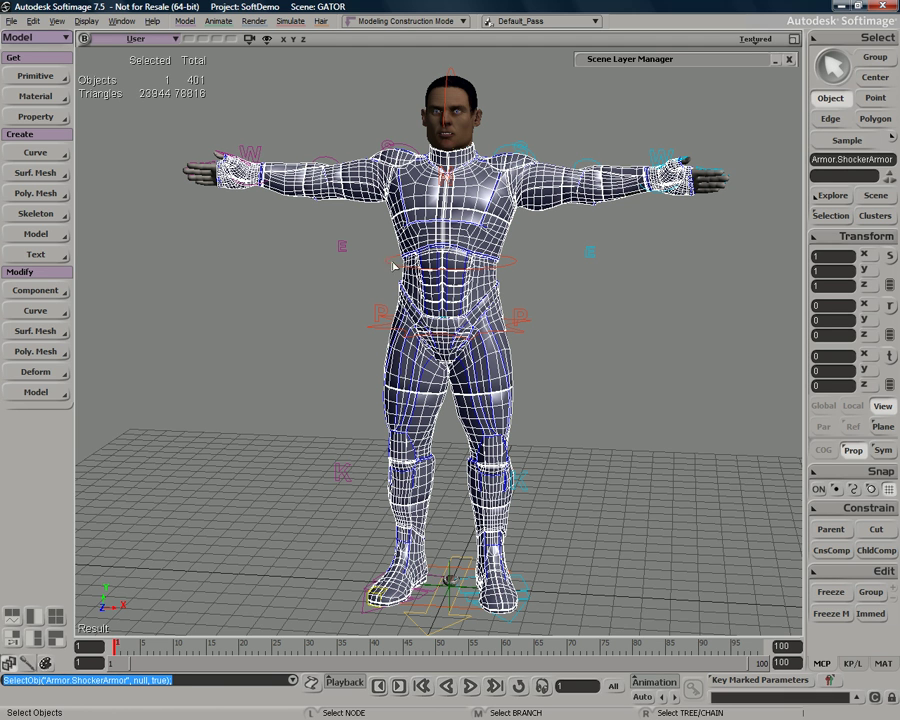
click(35, 116)
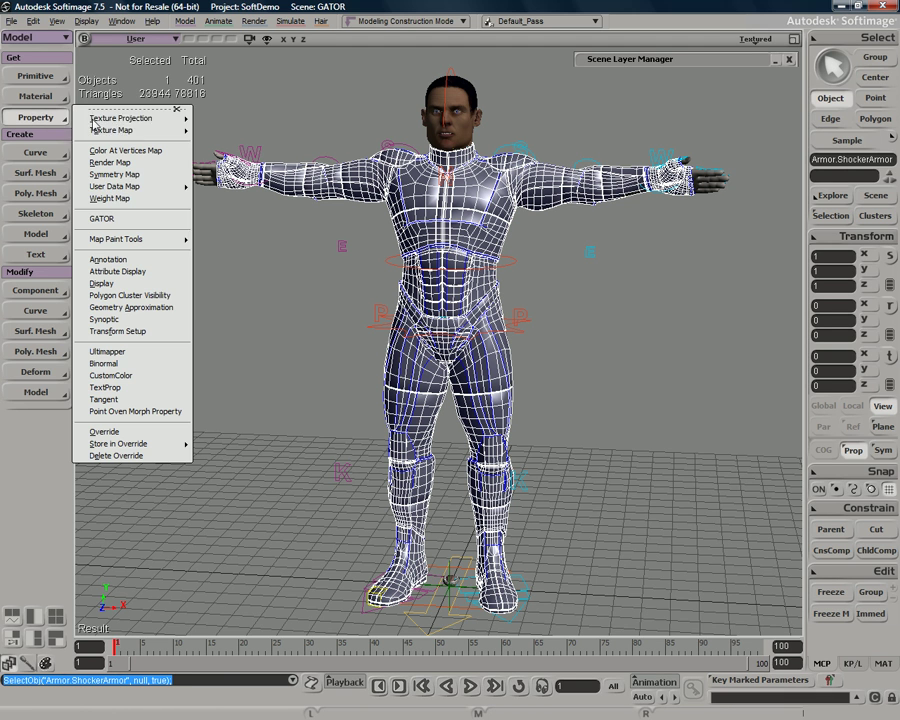
click(116, 219)
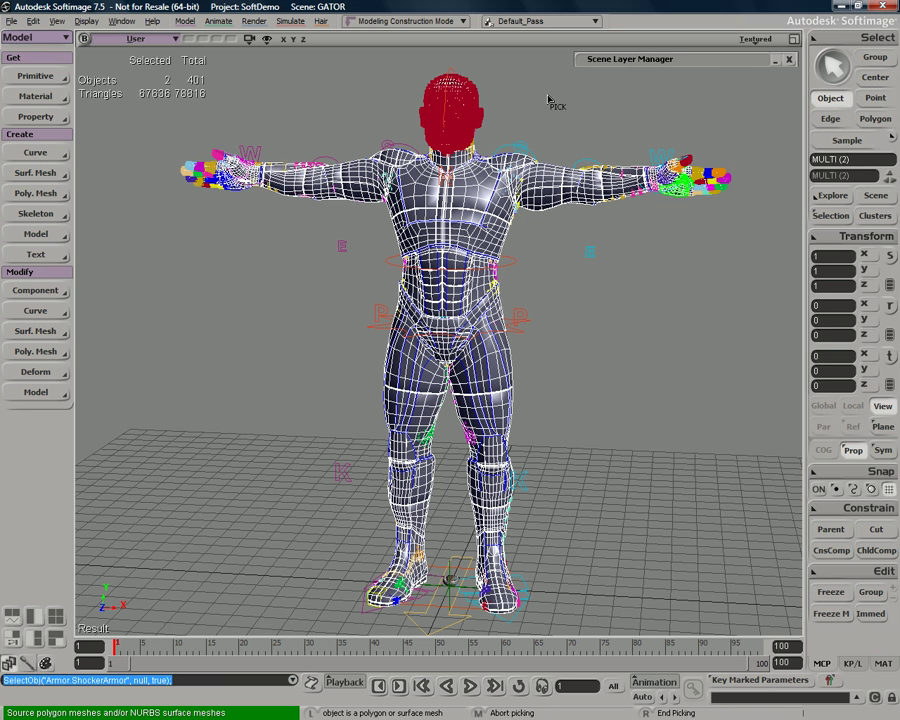
right_click(548, 98)
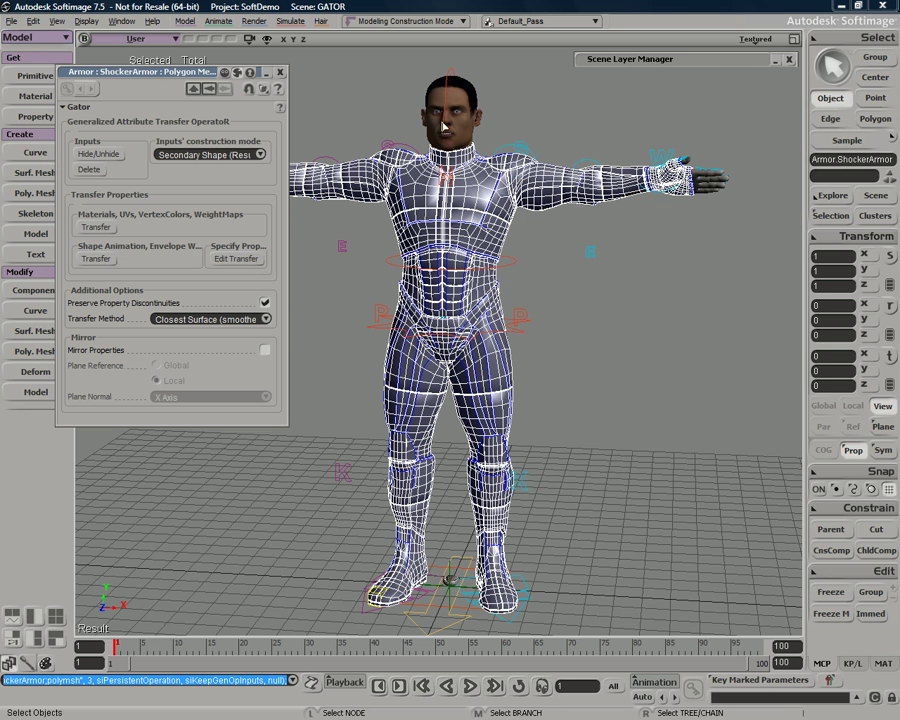
click(100, 259)
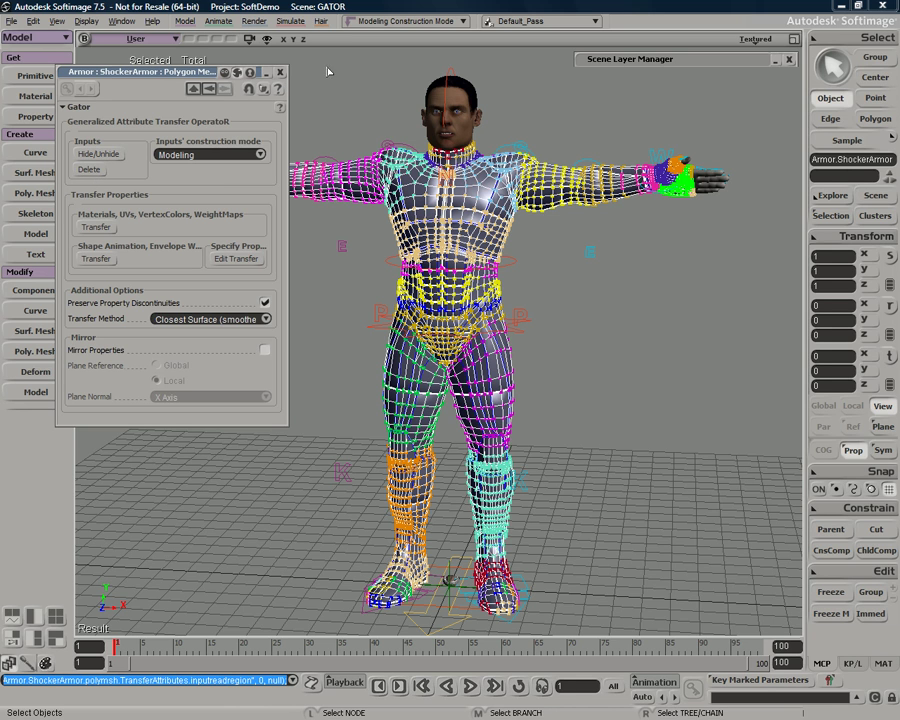
click(281, 73)
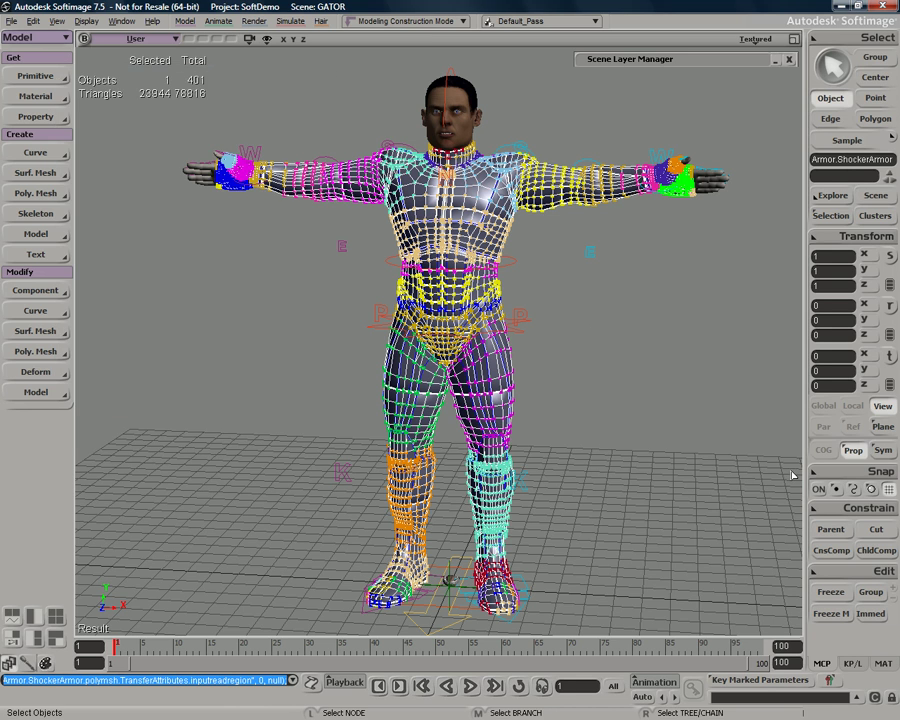
Step: Freeze the ShockerArmor mesh's modeling stack, check its remaining operators, and deselect the mesh
click(830, 218)
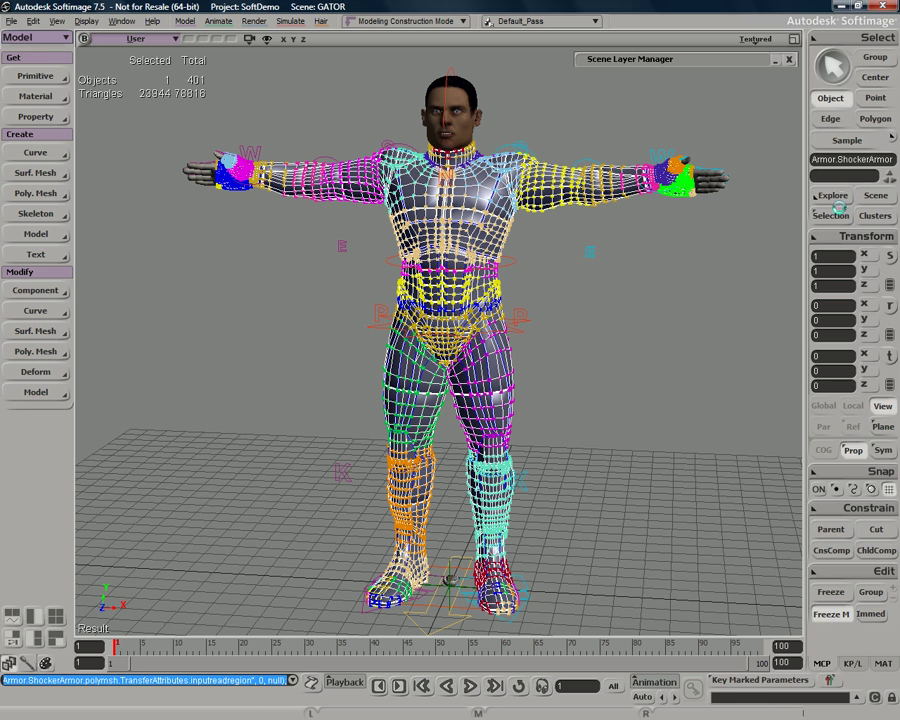
click(831, 614)
click(840, 217)
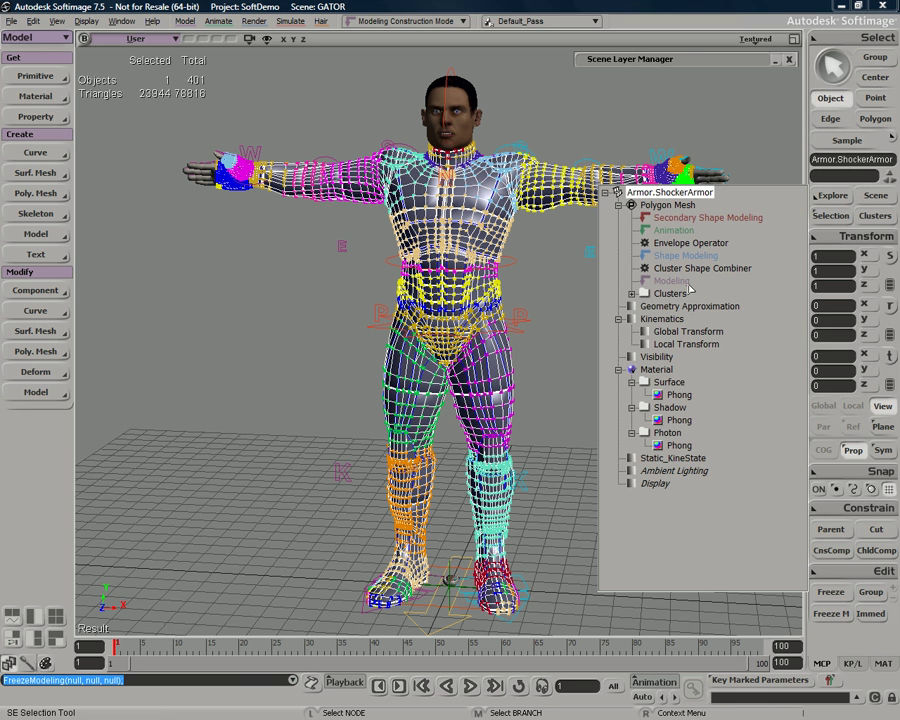
click(683, 239)
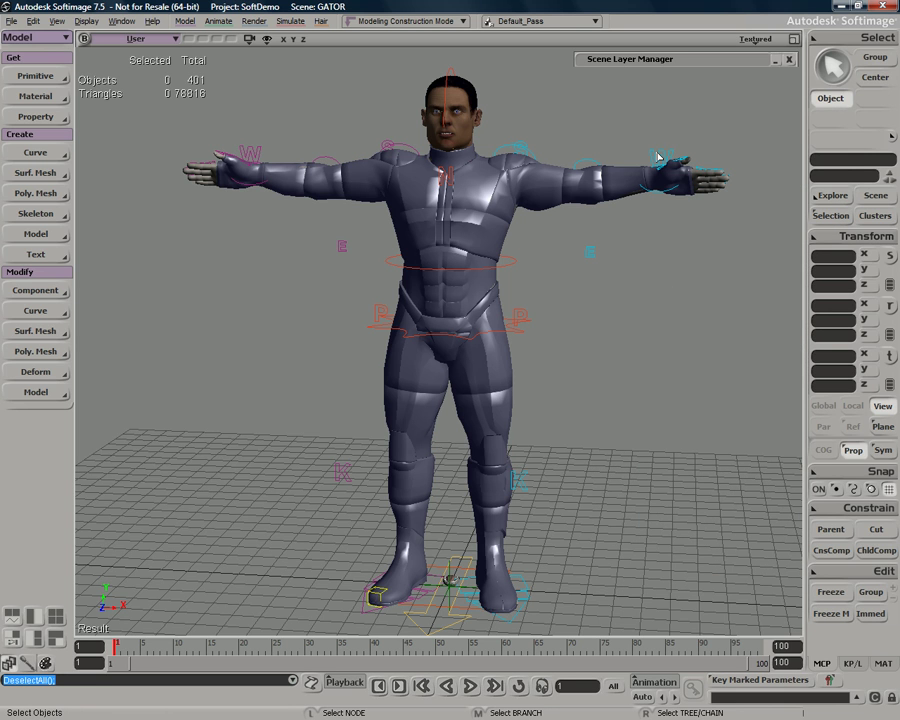
Step: Test the armor's deformation by translating the character's left wrist control, and undo the move
click(660, 158)
drag(699, 133, 683, 100)
key(ctrl+z)
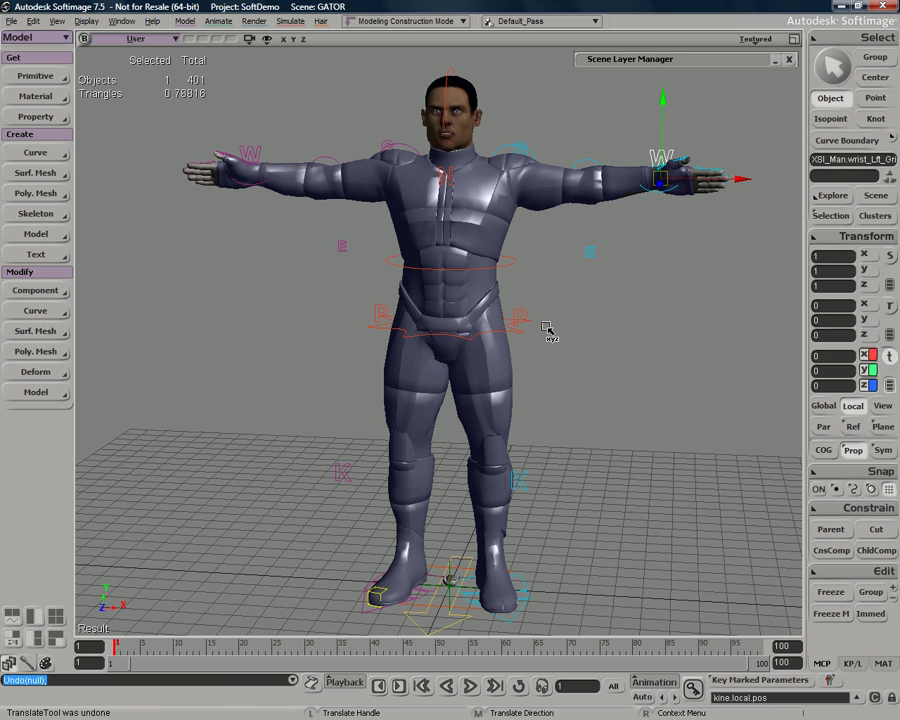
Step: Rotate the head control to test how the head and armor collar deform, undo the rotation, and deselect everything
key(space)
click(450, 77)
key(r)
drag(440, 90, 424, 102)
key(ctrl+z)
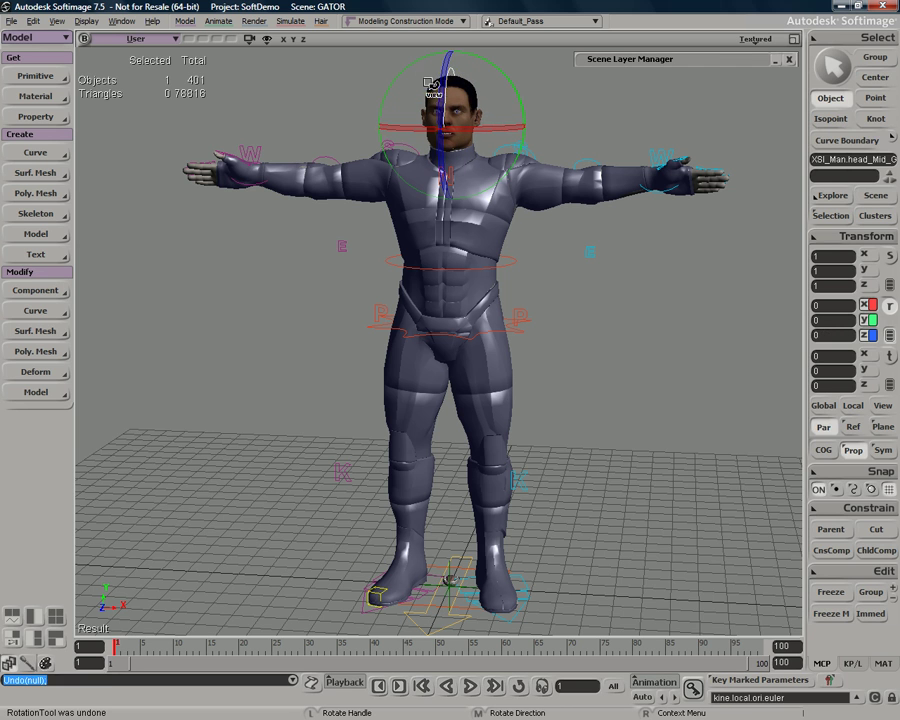
key(space)
click(670, 315)
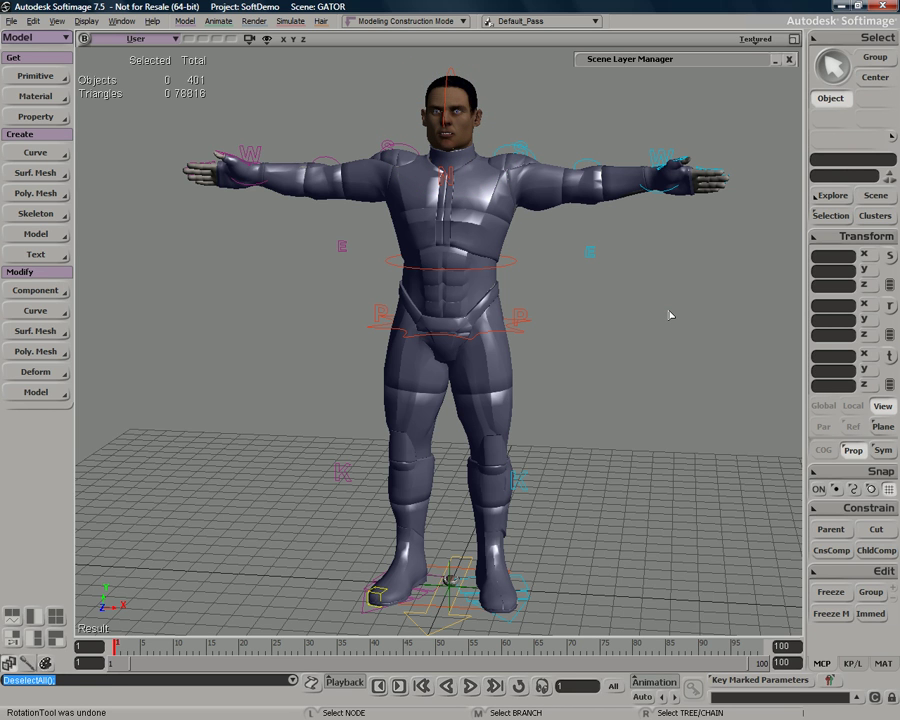